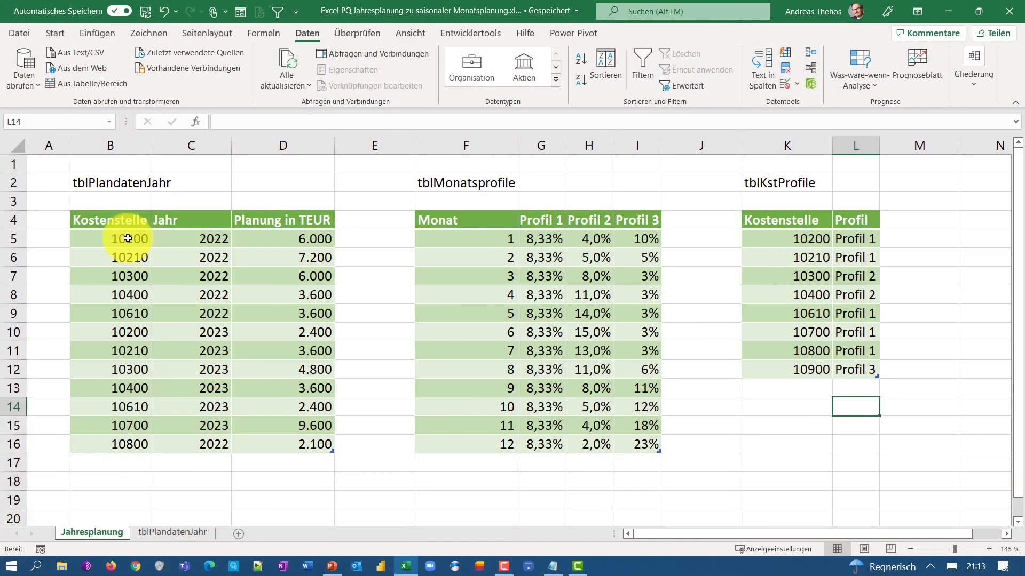
{"action": "left_click", "coordinate": [126, 244]}
{"action": "left_click_drag", "start_coordinate": [126, 244], "coordinate": [124, 267]}
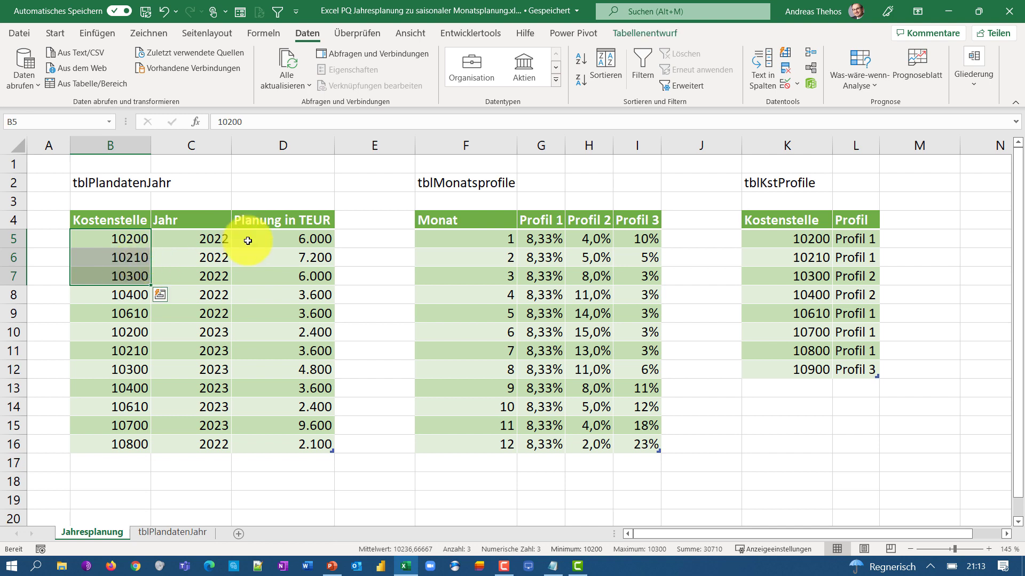
{"action": "left_click", "coordinate": [217, 239]}
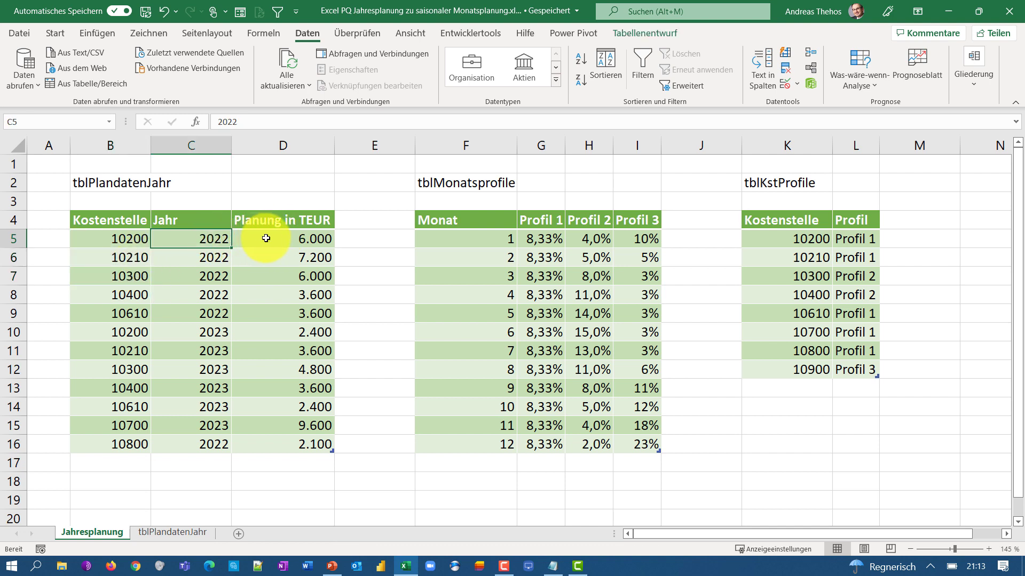
{"action": "left_click", "coordinate": [285, 238]}
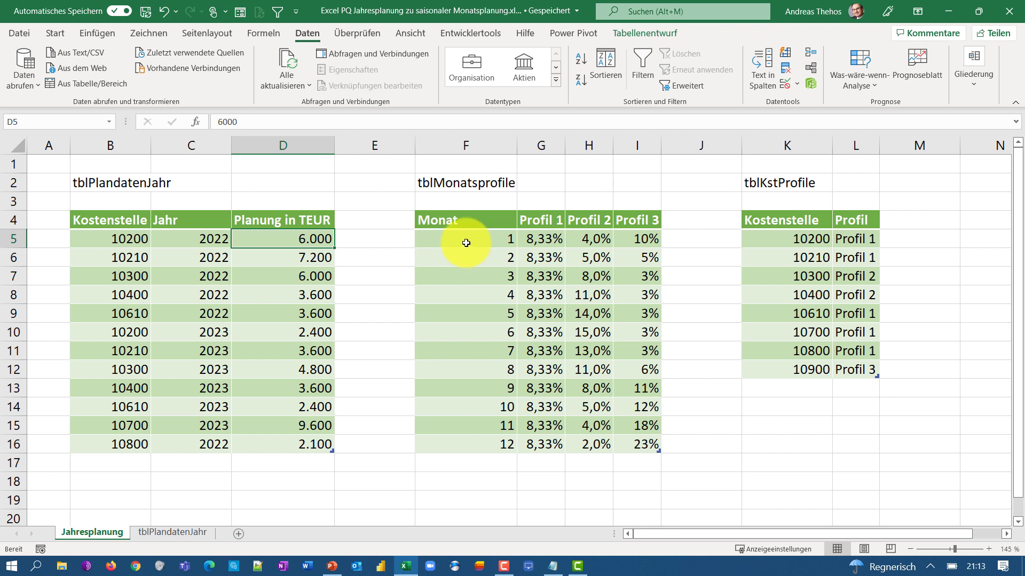
{"action": "left_click_drag", "start_coordinate": [466, 242], "coordinate": [466, 445]}
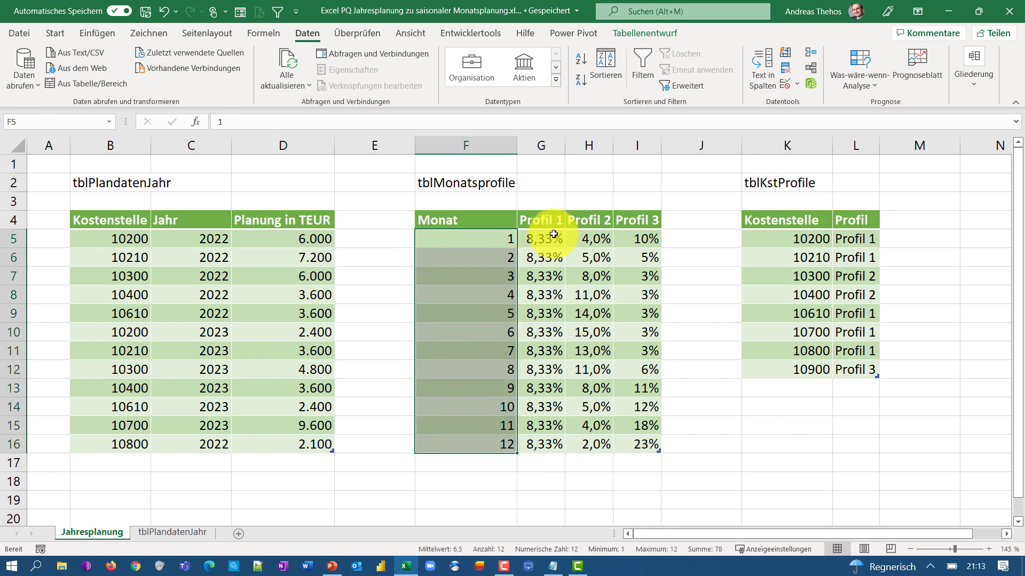
{"action": "left_click_drag", "start_coordinate": [545, 232], "coordinate": [542, 444]}
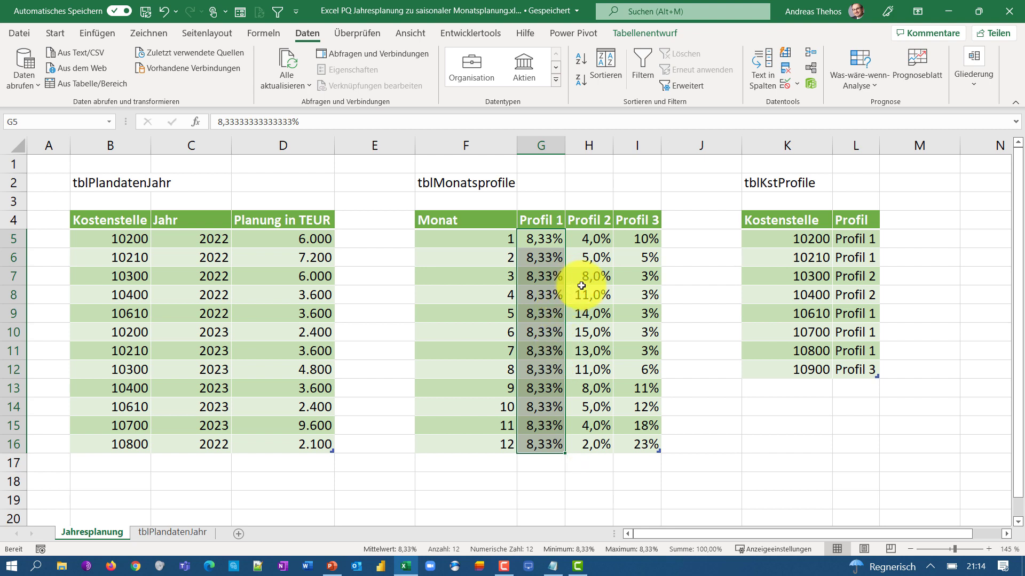
{"action": "left_click_drag", "start_coordinate": [587, 295], "coordinate": [599, 372]}
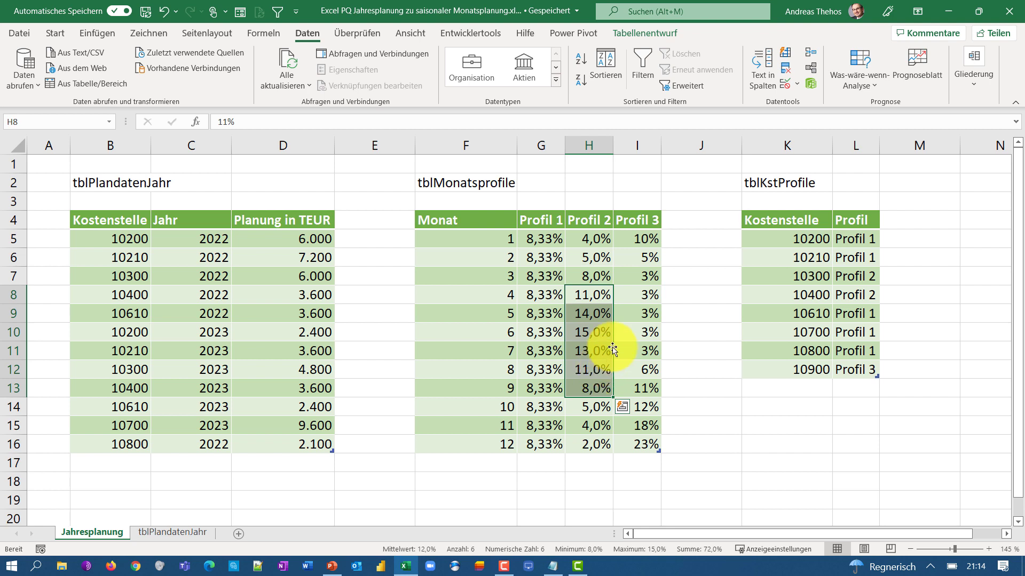
{"action": "left_click_drag", "start_coordinate": [644, 391], "coordinate": [648, 443]}
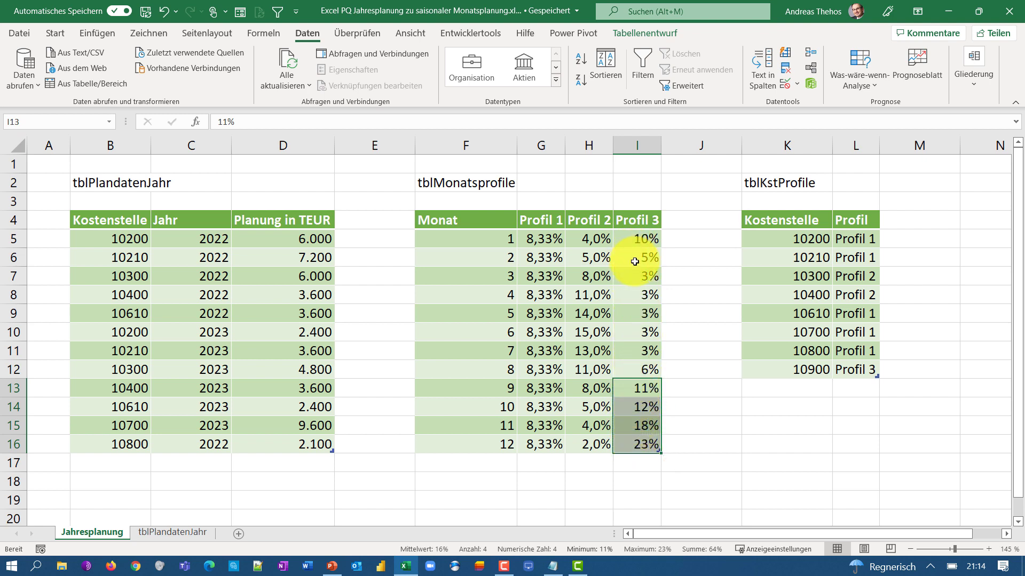
{"action": "left_click_drag", "start_coordinate": [800, 240], "coordinate": [809, 360]}
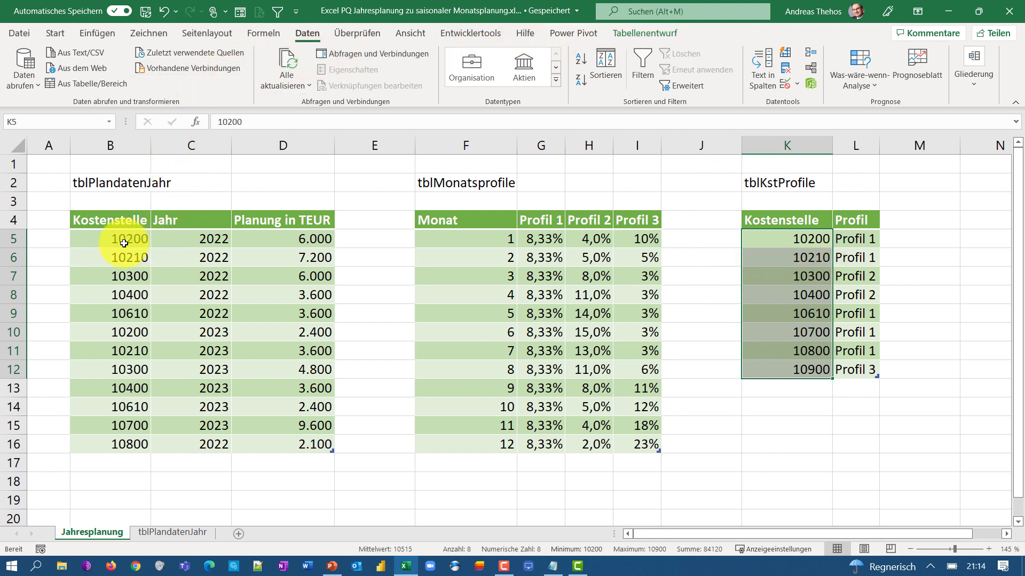
{"action": "left_click", "coordinate": [792, 279]}
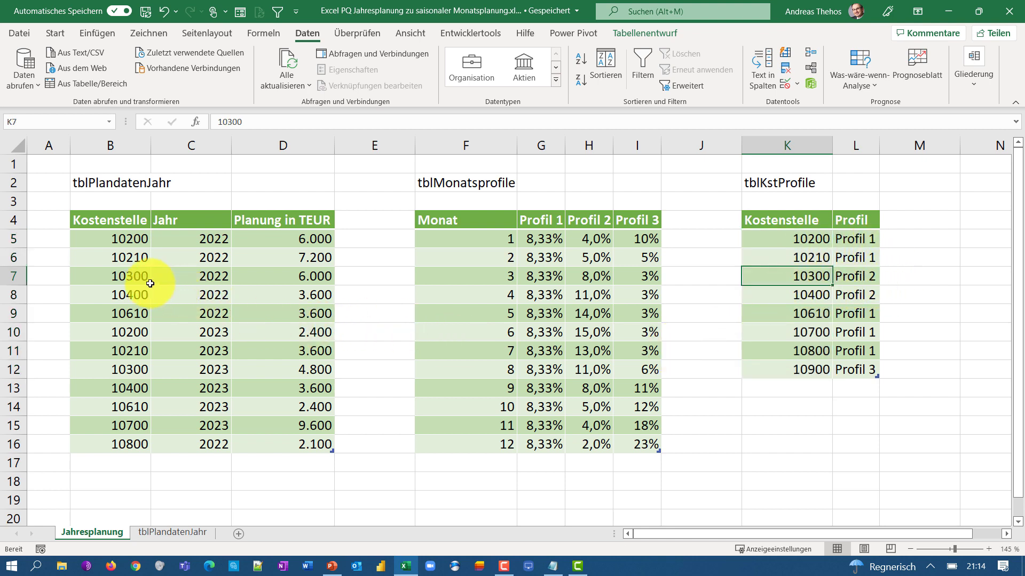
{"action": "left_click_drag", "start_coordinate": [128, 279], "coordinate": [291, 277]}
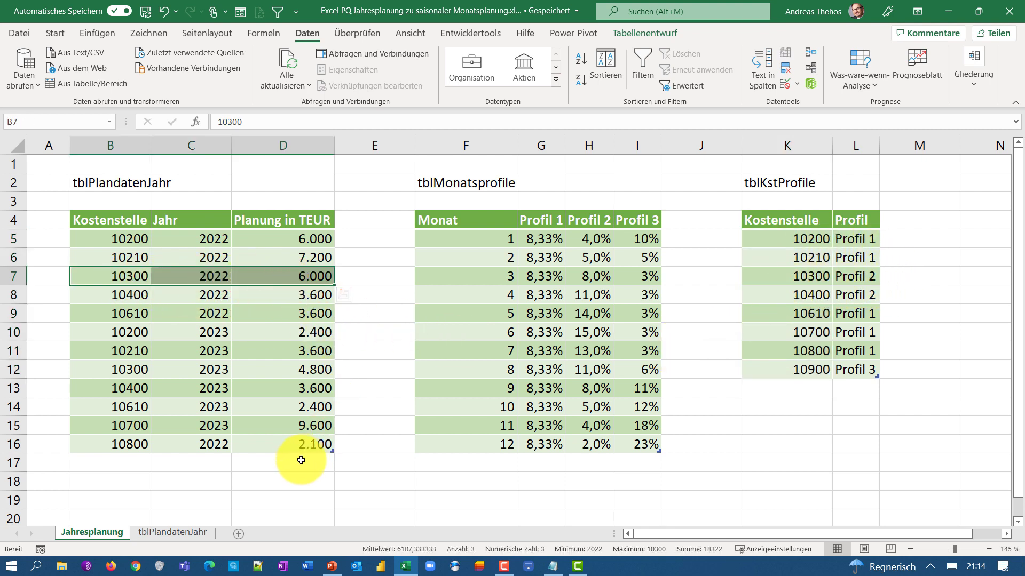
{"action": "left_click", "coordinate": [168, 532]}
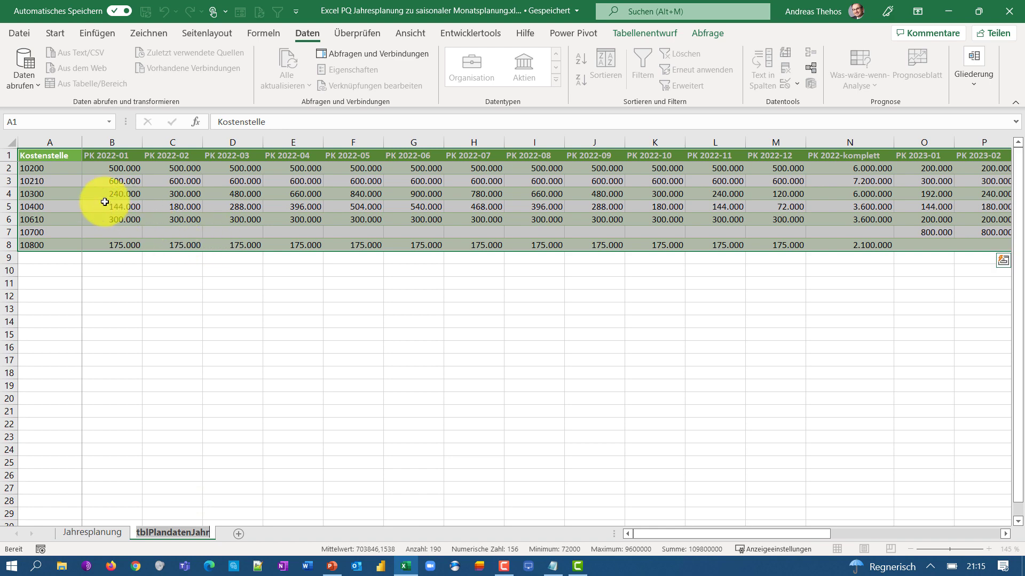
{"action": "left_click", "coordinate": [47, 195]}
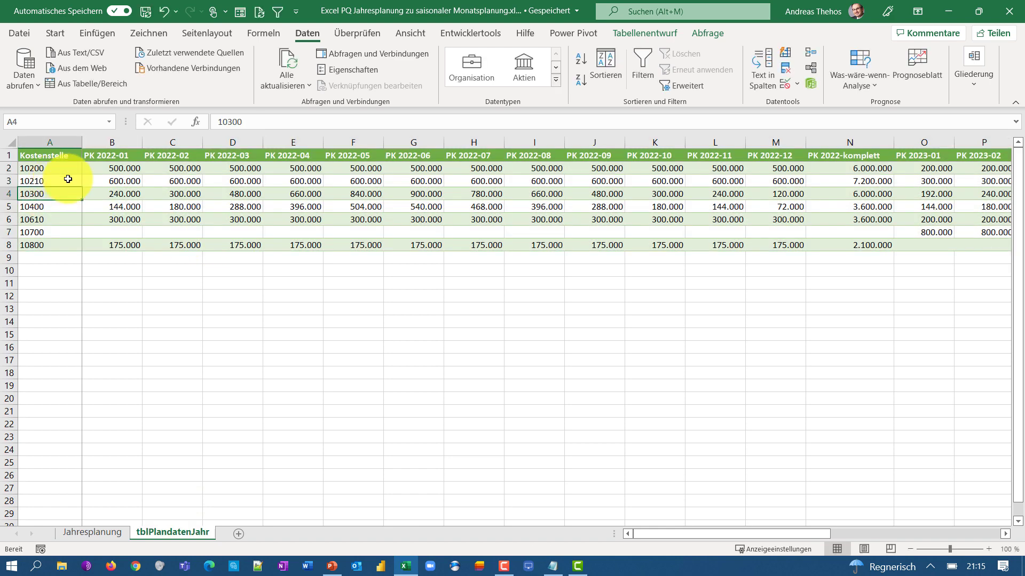
{"action": "left_click", "coordinate": [130, 194]}
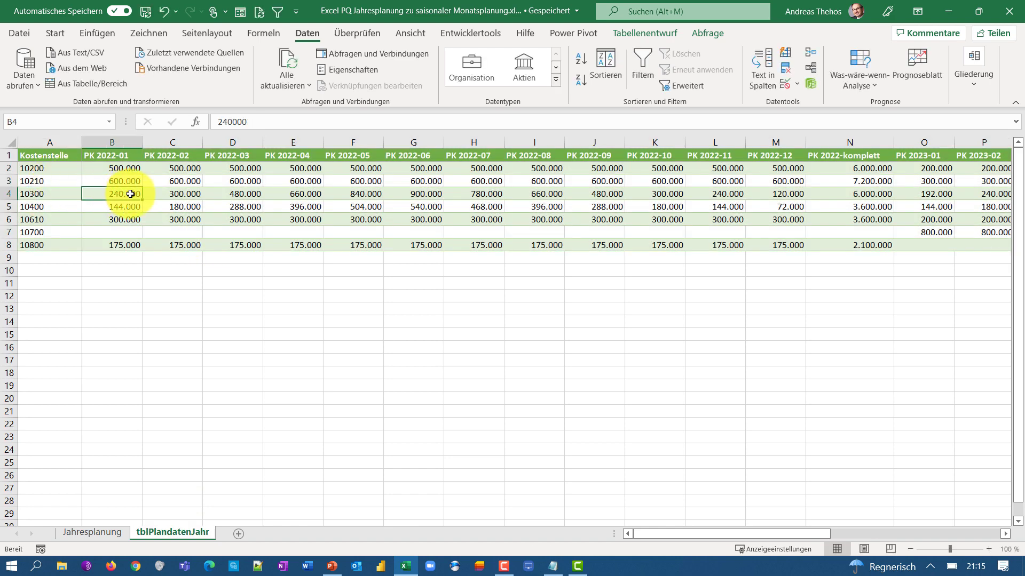
{"action": "left_click", "coordinate": [176, 194]}
{"action": "left_click", "coordinate": [229, 194]}
{"action": "left_click", "coordinate": [292, 195]}
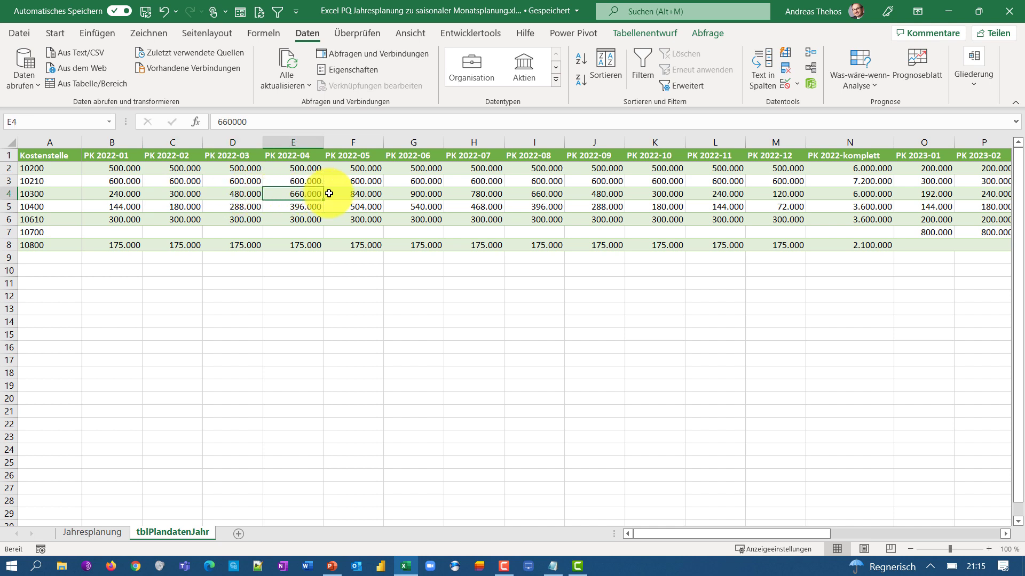
{"action": "left_click", "coordinate": [355, 194]}
{"action": "left_click", "coordinate": [422, 195]}
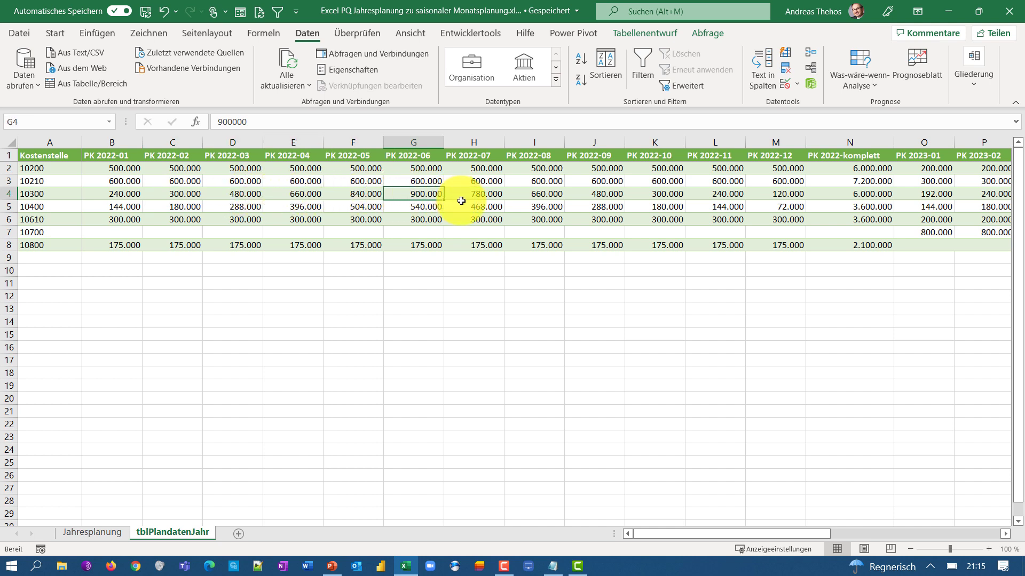
{"action": "left_click", "coordinate": [480, 193]}
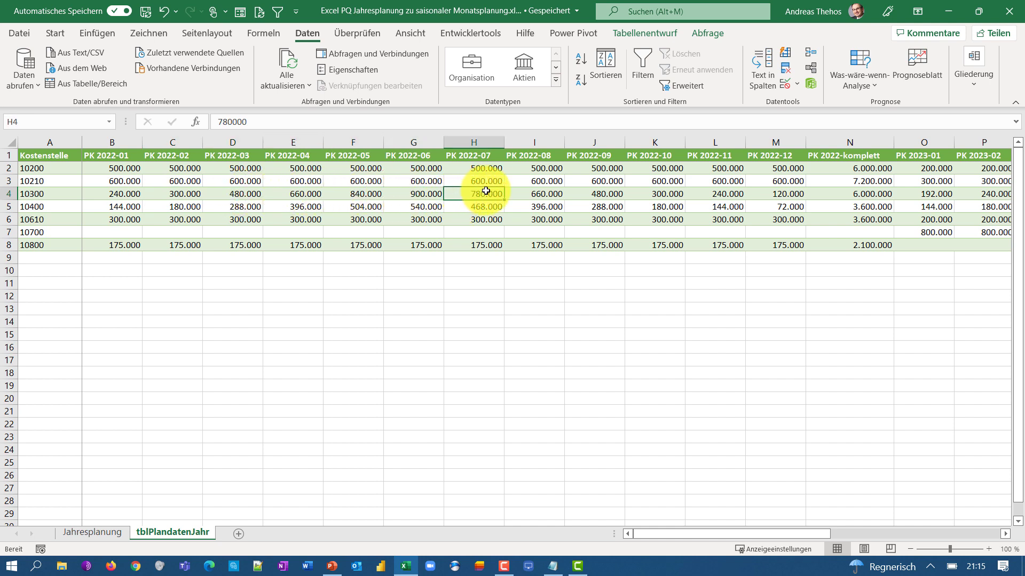
{"action": "left_click", "coordinate": [540, 194]}
{"action": "left_click", "coordinate": [593, 193]}
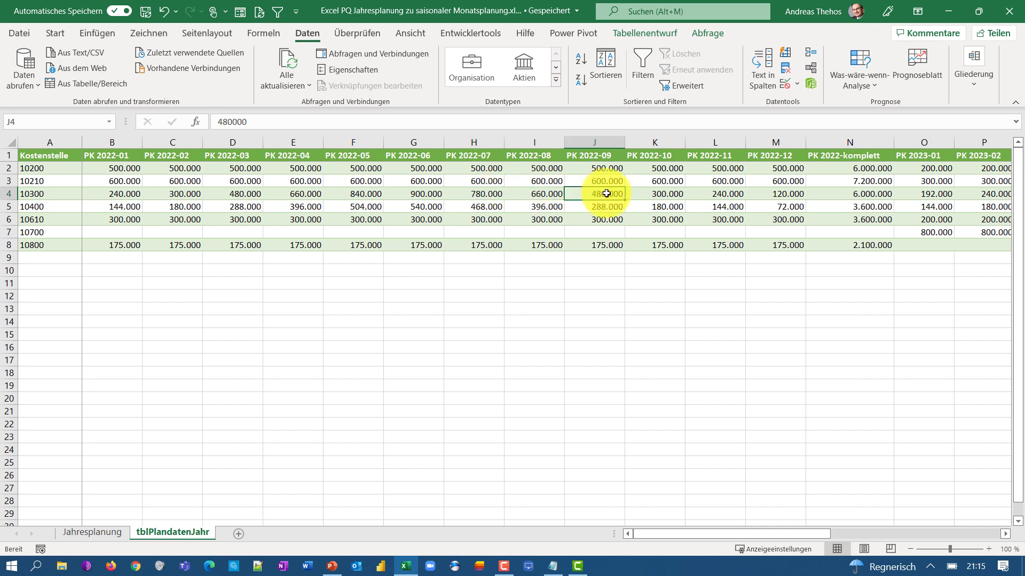
{"action": "left_click", "coordinate": [660, 189]}
{"action": "left_click", "coordinate": [717, 193]}
{"action": "left_click", "coordinate": [769, 193]}
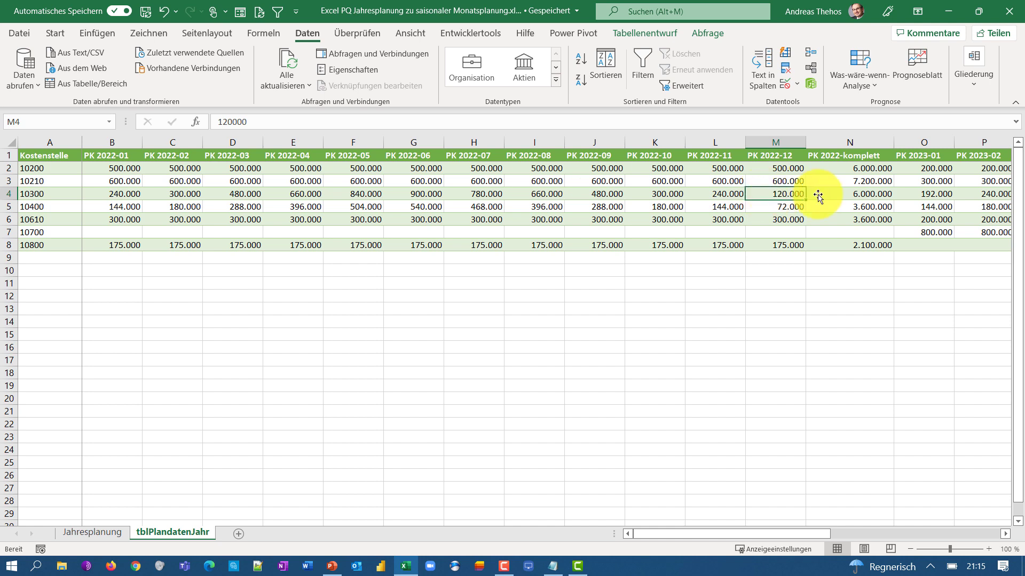
{"action": "left_click", "coordinate": [854, 195]}
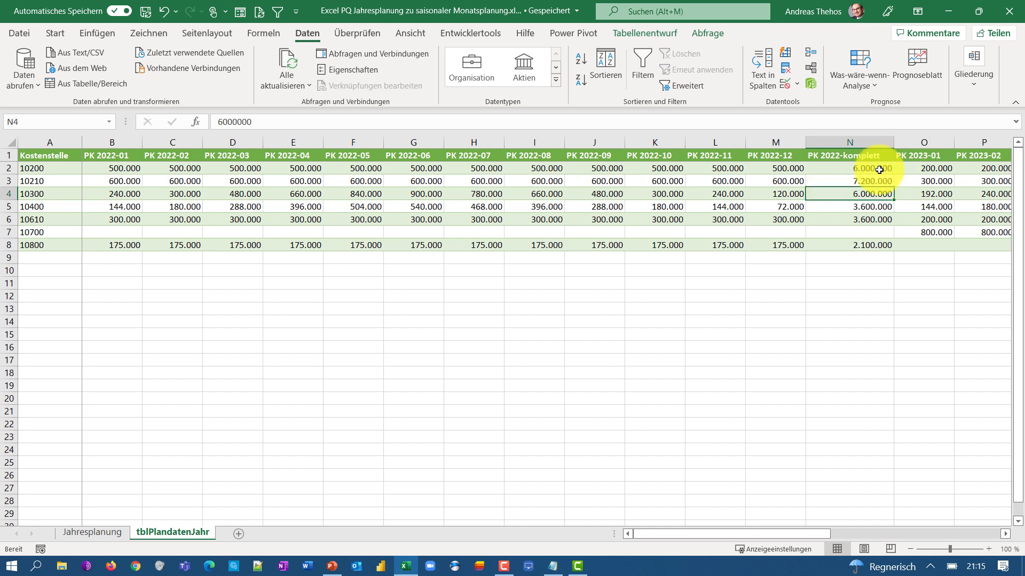
{"action": "left_click", "coordinate": [92, 532]}
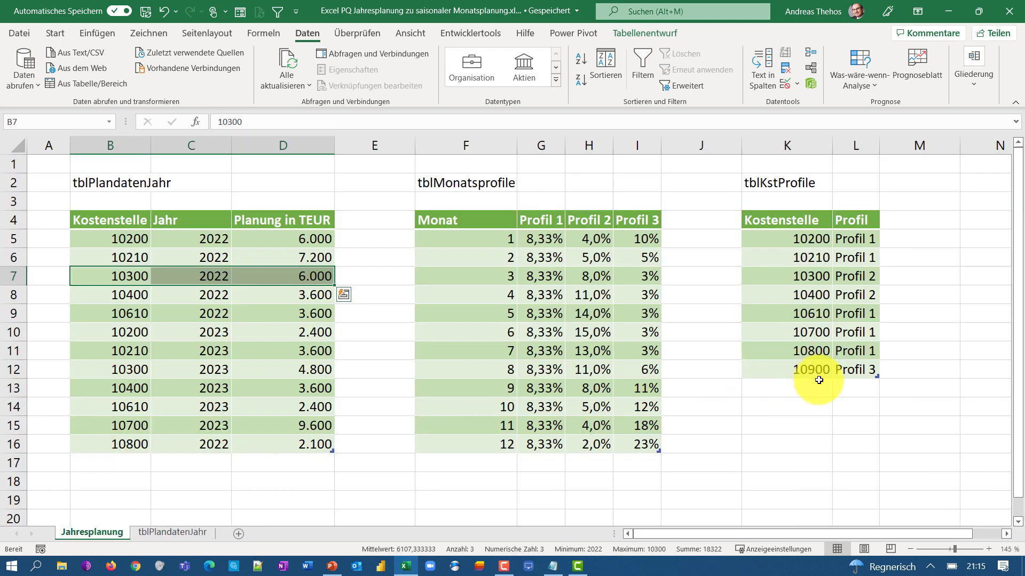
- Add two new rows below tblPlandatenJahr with cost centre 10900 and years 2022 and 2023
{"action": "left_click", "coordinate": [113, 461]}
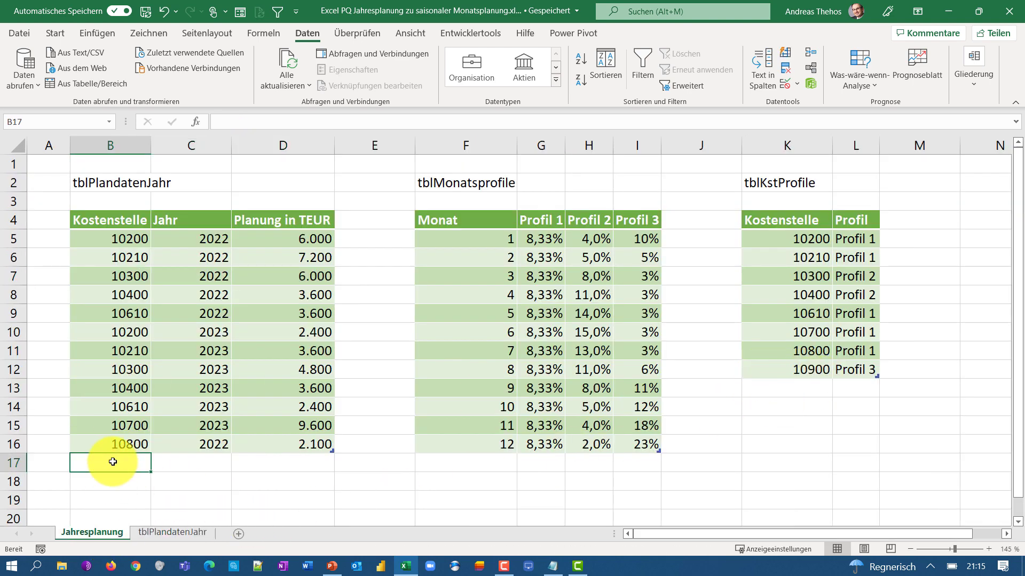
{"action": "type", "text": "10900"}
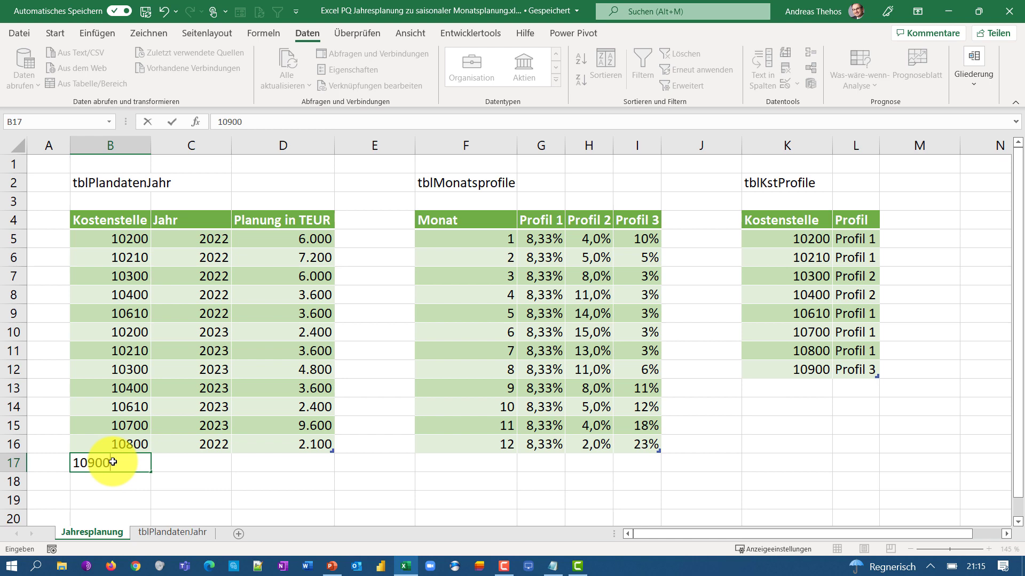
{"action": "key", "text": "Return"}
{"action": "type", "text": "1090"}
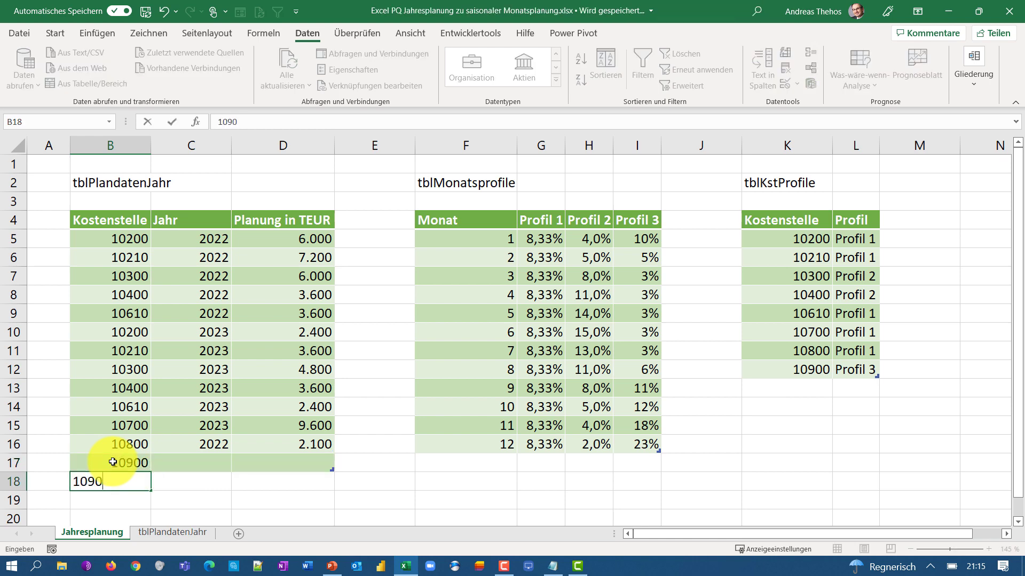
{"action": "type", "text": "0"}
{"action": "key", "text": "Up"}
{"action": "key", "text": "Right"}
{"action": "type", "text": "2"}
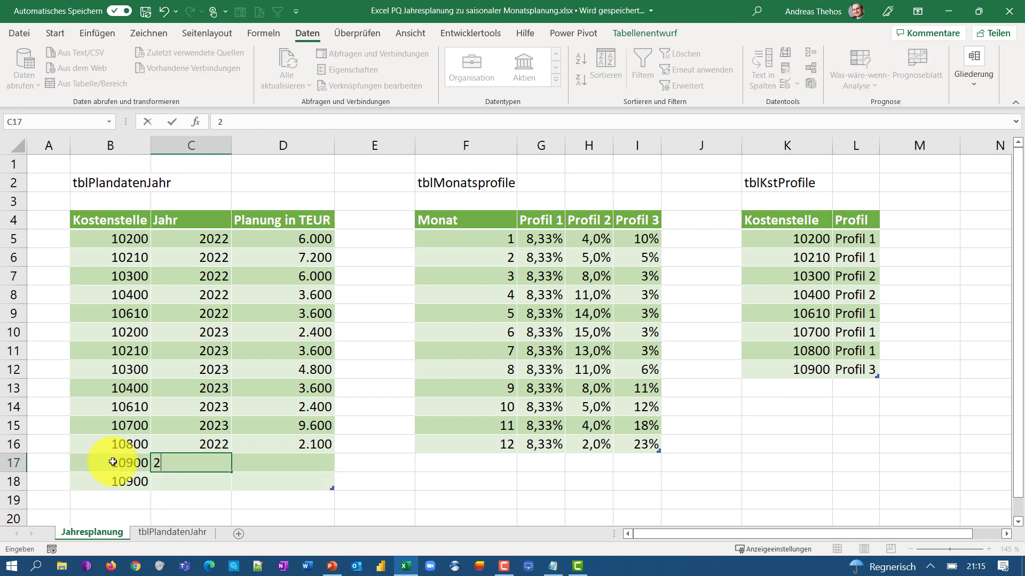
{"action": "type", "text": "022"}
{"action": "key", "text": "Return"}
{"action": "type", "text": "2023"}
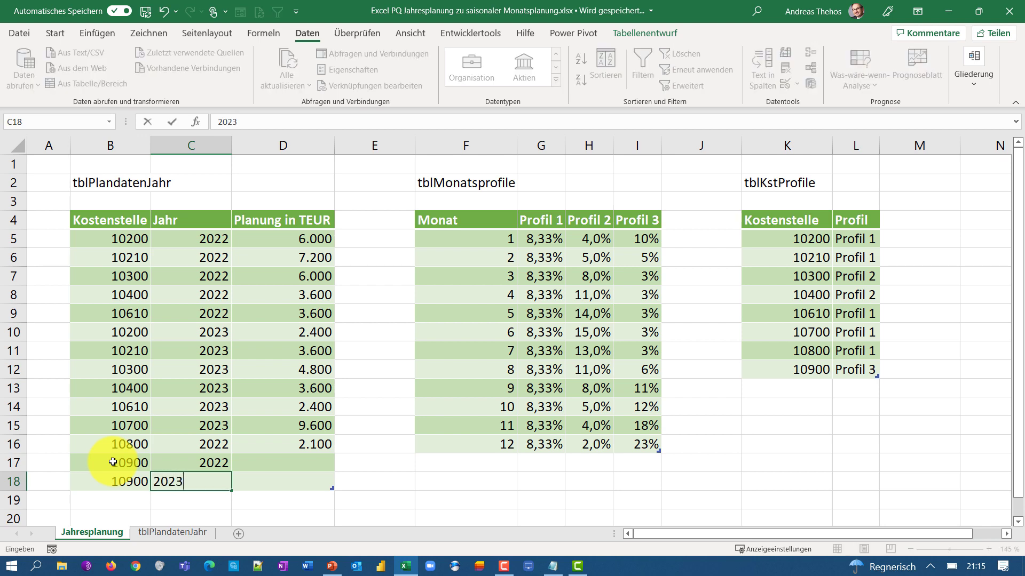
{"action": "key", "text": "Return"}
- Enter a planning amount of 4000 for both new 10900 rows
{"action": "key", "text": "Right"}
{"action": "key", "text": "Up"}
{"action": "key", "text": "Up"}
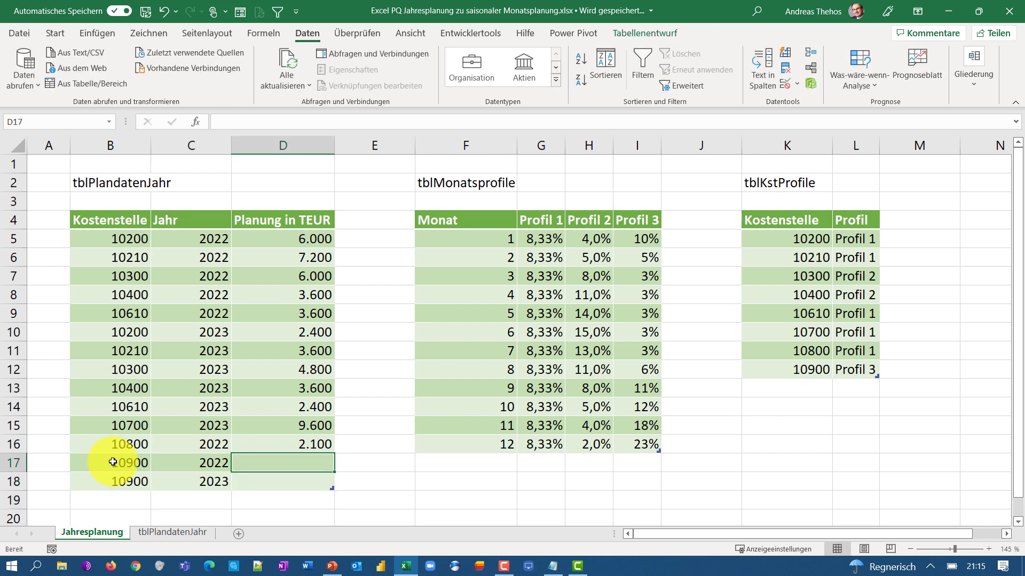
{"action": "type", "text": "4000"}
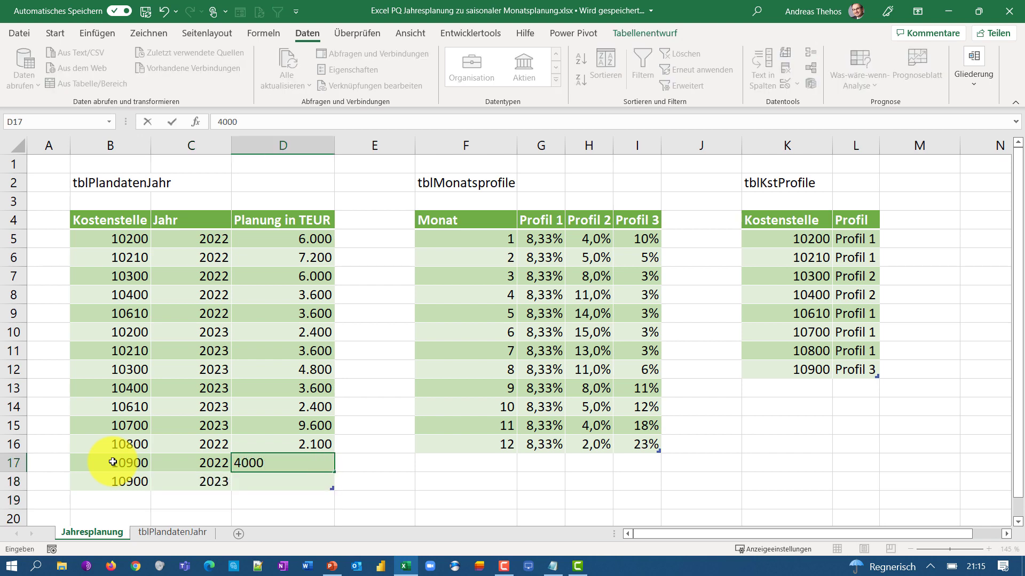
{"action": "key", "text": "Return"}
{"action": "type", "text": "400"}
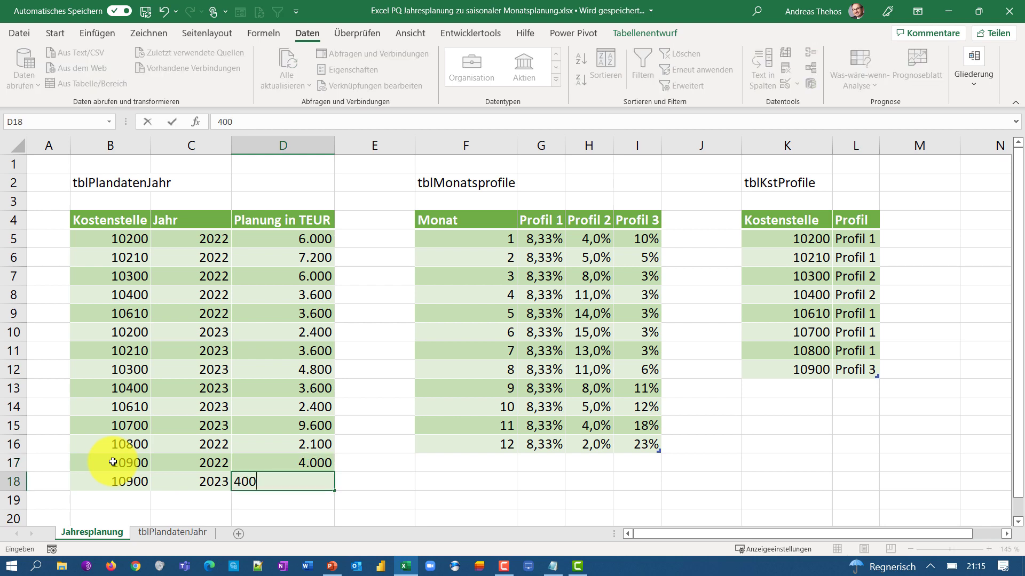
{"action": "type", "text": "0"}
{"action": "key", "text": "Return"}
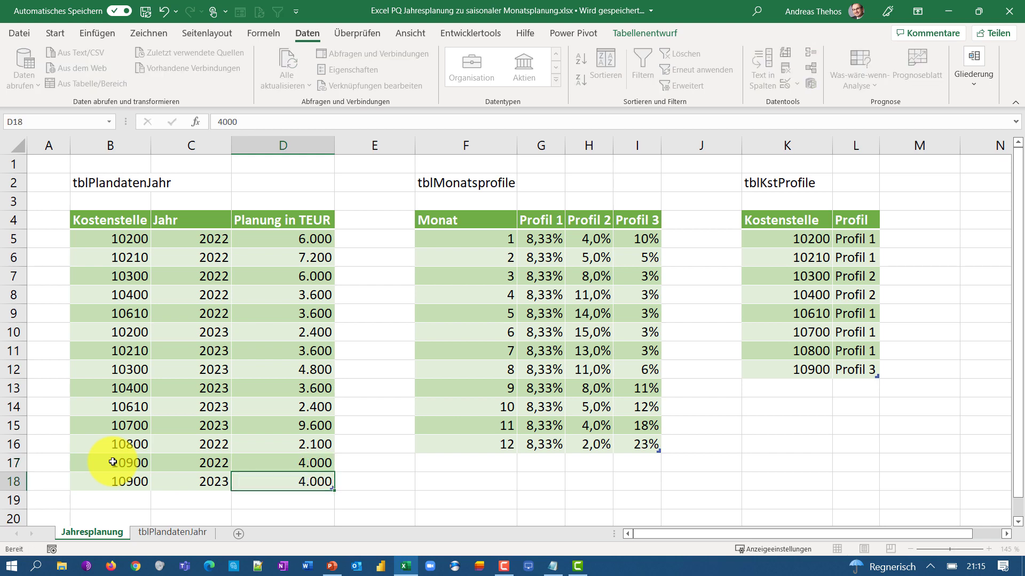
- Refresh the monthly planning query results on the tblPlandatenJahr sheet
{"action": "left_click", "coordinate": [181, 529]}
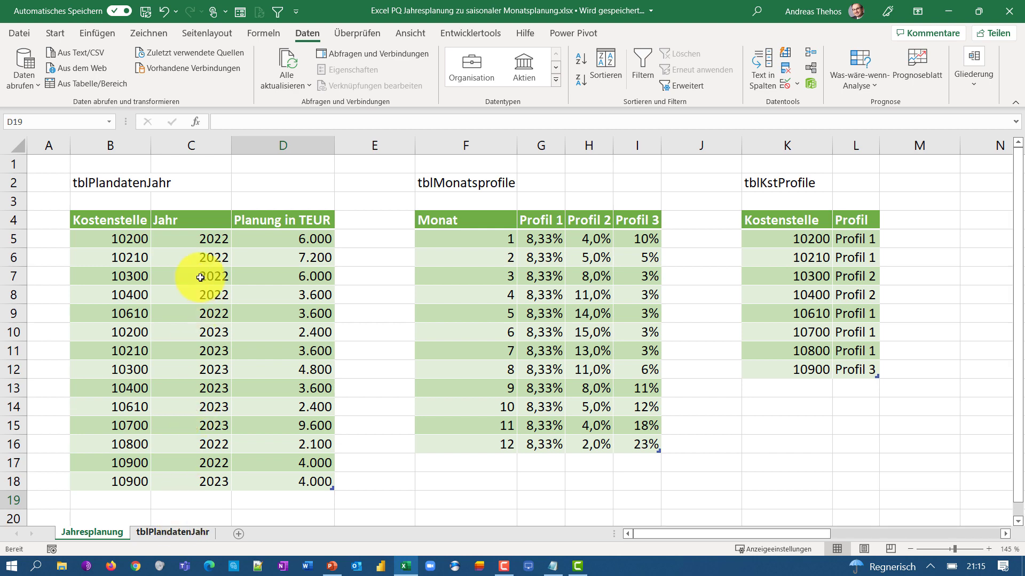
{"action": "right_click", "coordinate": [215, 198]}
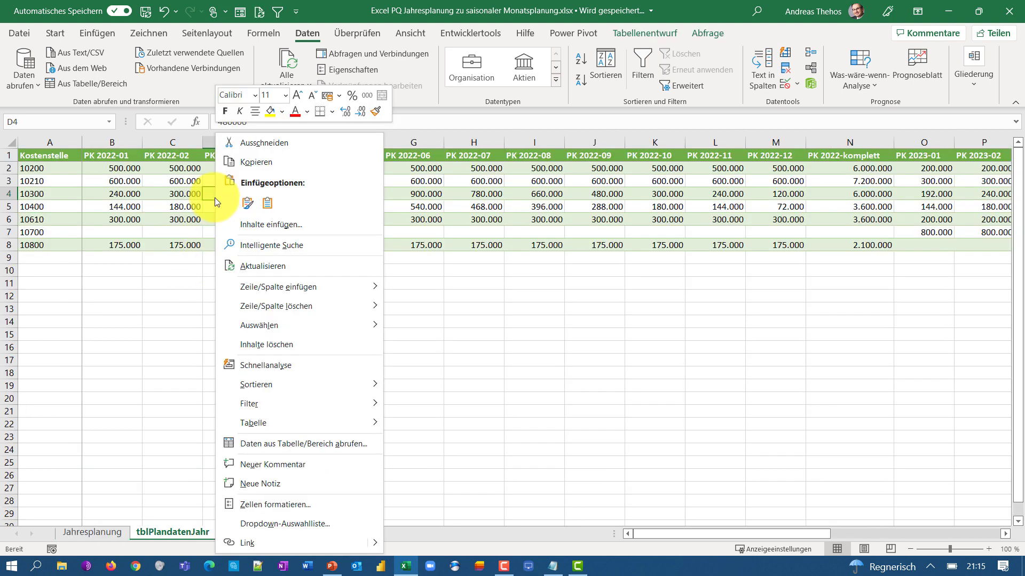
{"action": "left_click", "coordinate": [258, 263]}
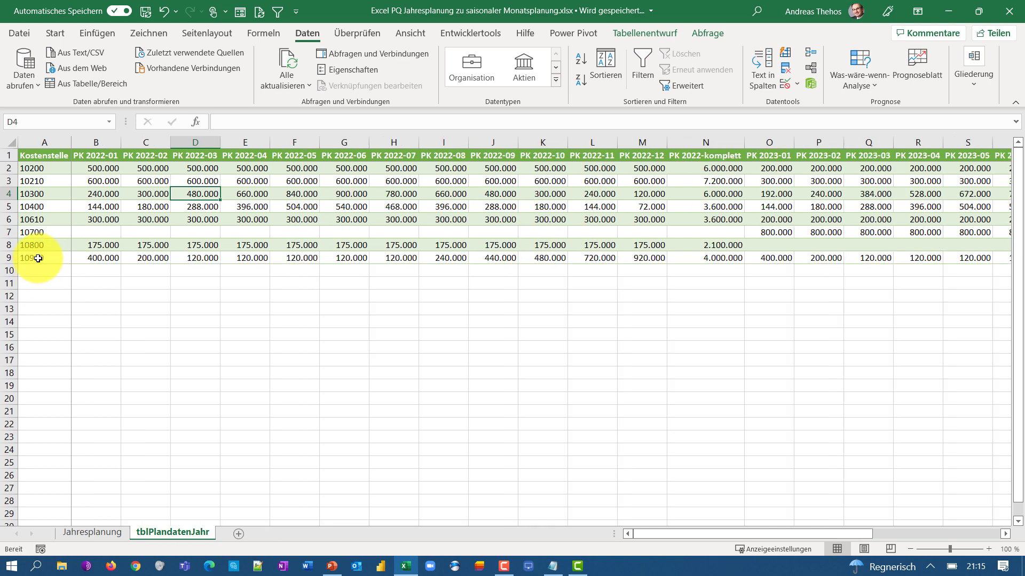
- Select 10900's twelve 2022 monthly values and check their sum against the 4.000.000 total
{"action": "left_click", "coordinate": [118, 257]}
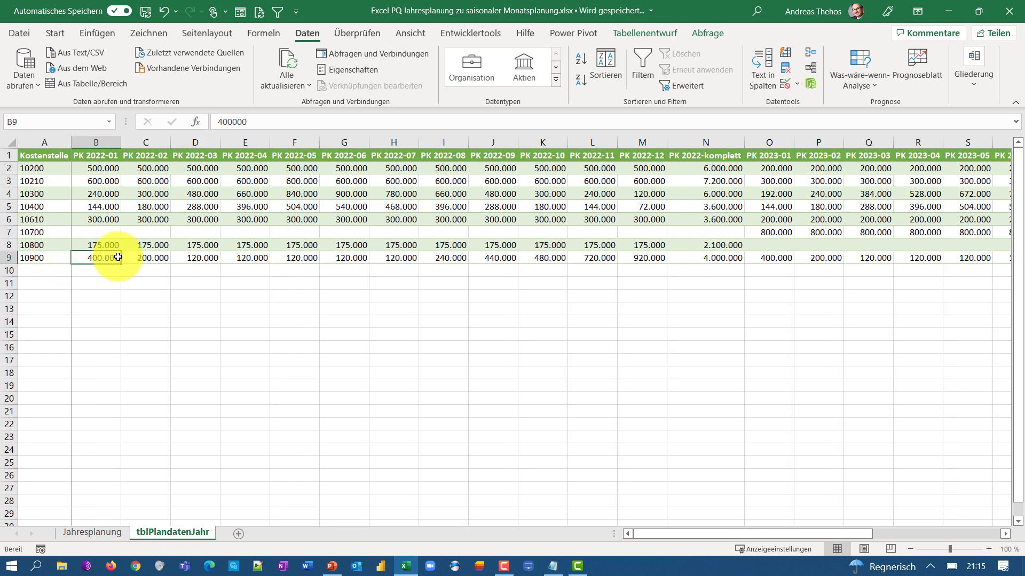
{"action": "left_click_drag", "start_coordinate": [118, 257], "coordinate": [352, 256]}
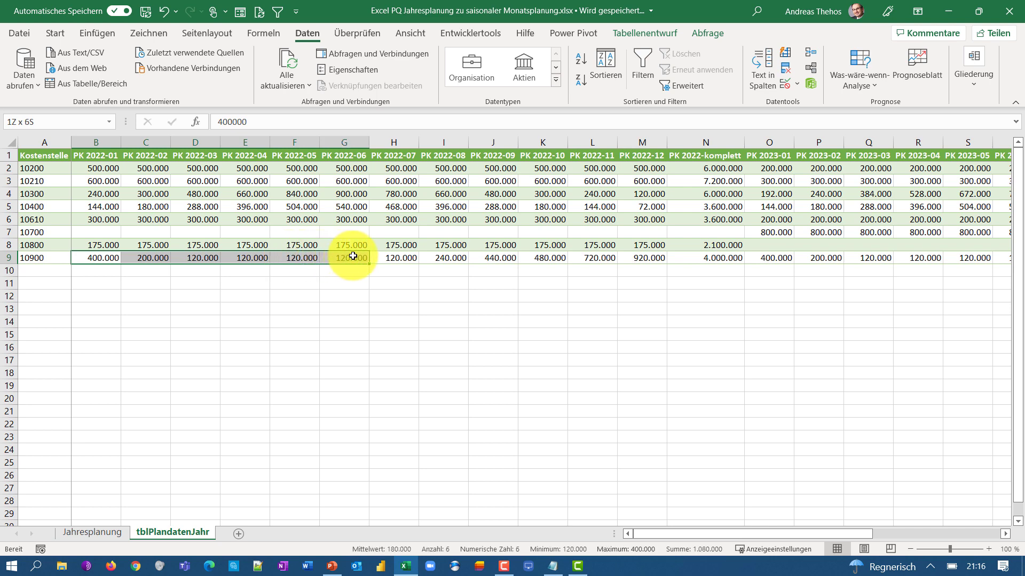
{"action": "left_click_drag", "start_coordinate": [353, 256], "coordinate": [647, 261]}
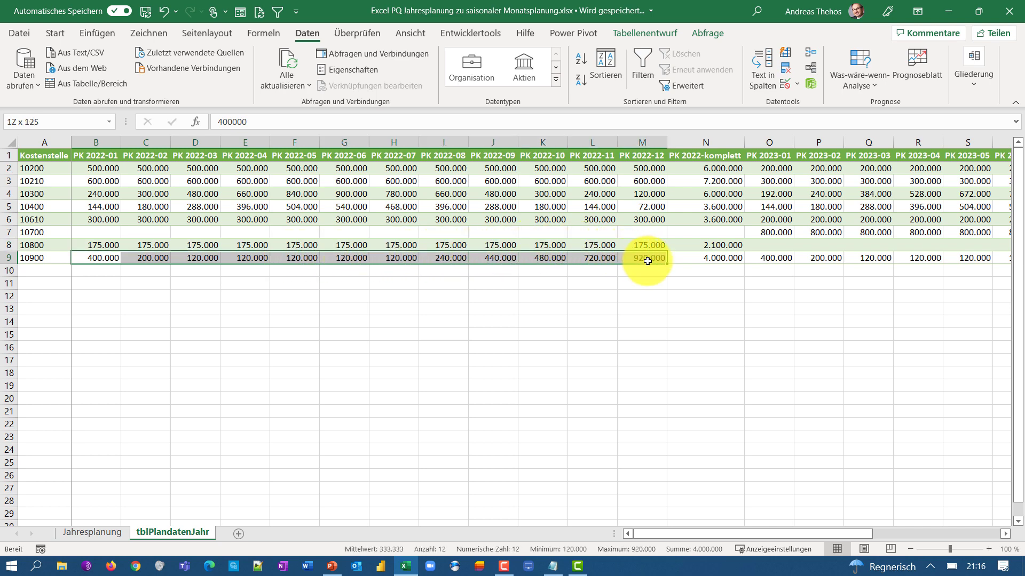
{"action": "left_click", "coordinate": [699, 259]}
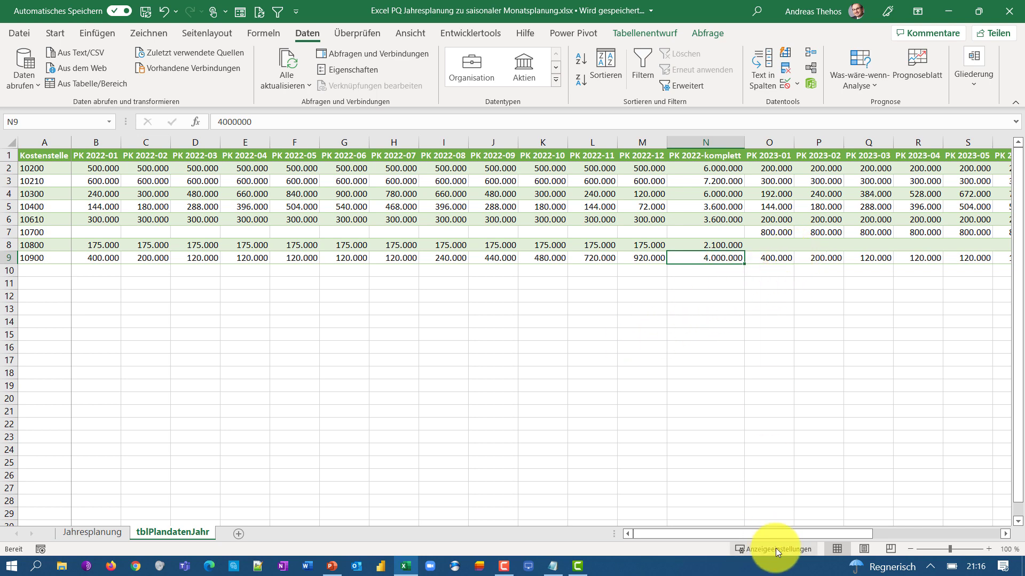
{"action": "mouse_move", "coordinate": [773, 535]}
{"action": "left_mouse_down"}
{"action": "mouse_move", "coordinate": [959, 518]}
{"action": "mouse_move", "coordinate": [990, 530]}
{"action": "left_mouse_up"}
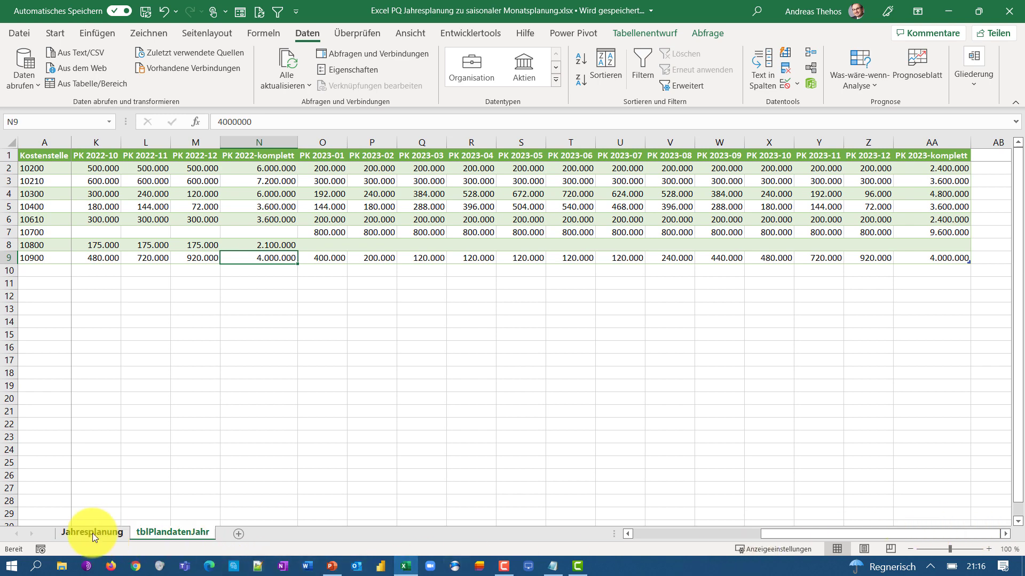
- On Jahresplanung, extend tblPlandatenJahr with cost centre 10900, year 2024, planning 5600
{"action": "left_click", "coordinate": [106, 523]}
{"action": "left_click", "coordinate": [130, 503]}
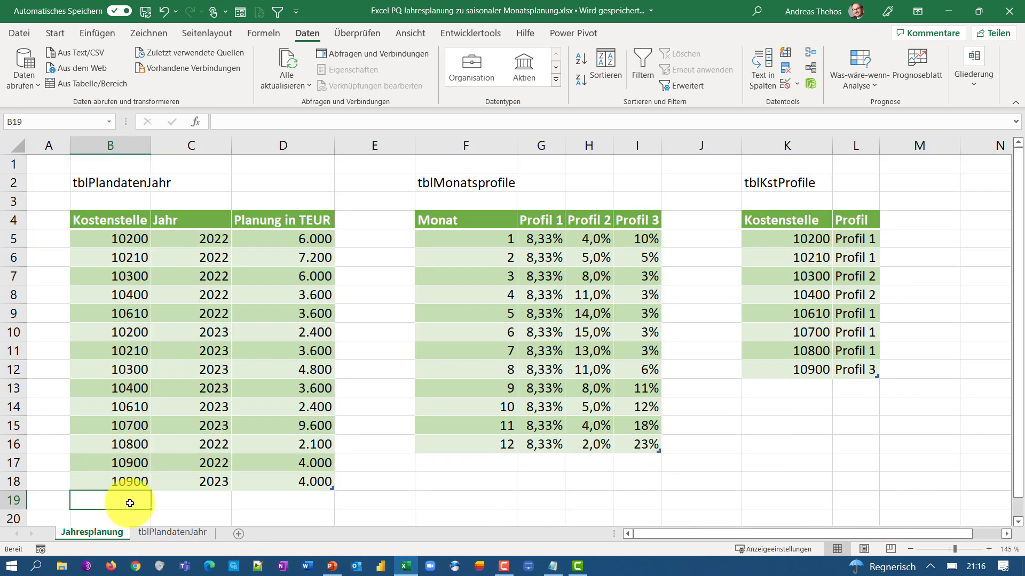
{"action": "type", "text": "10900"}
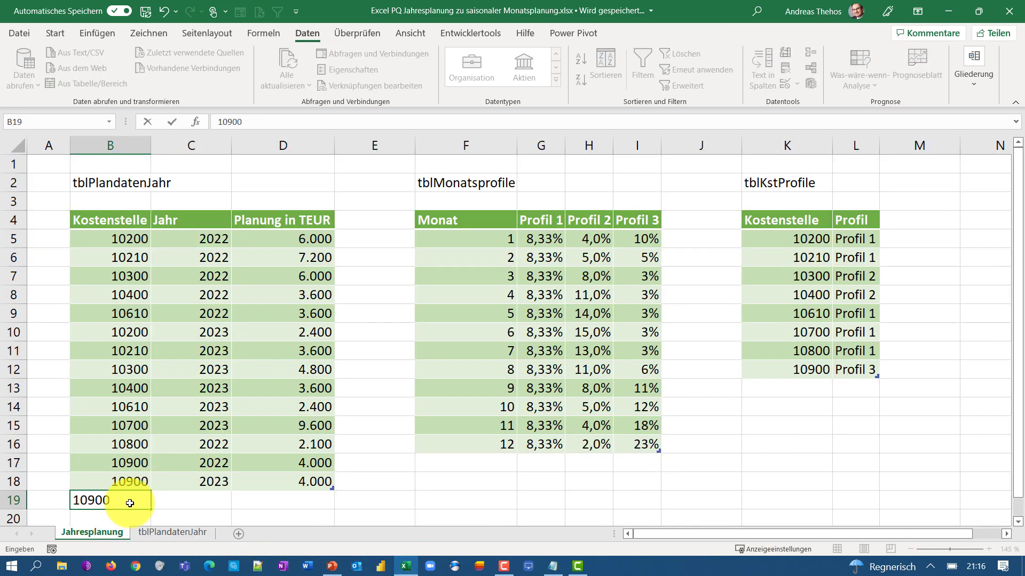
{"action": "key", "text": "Tab"}
{"action": "type", "text": "2024"}
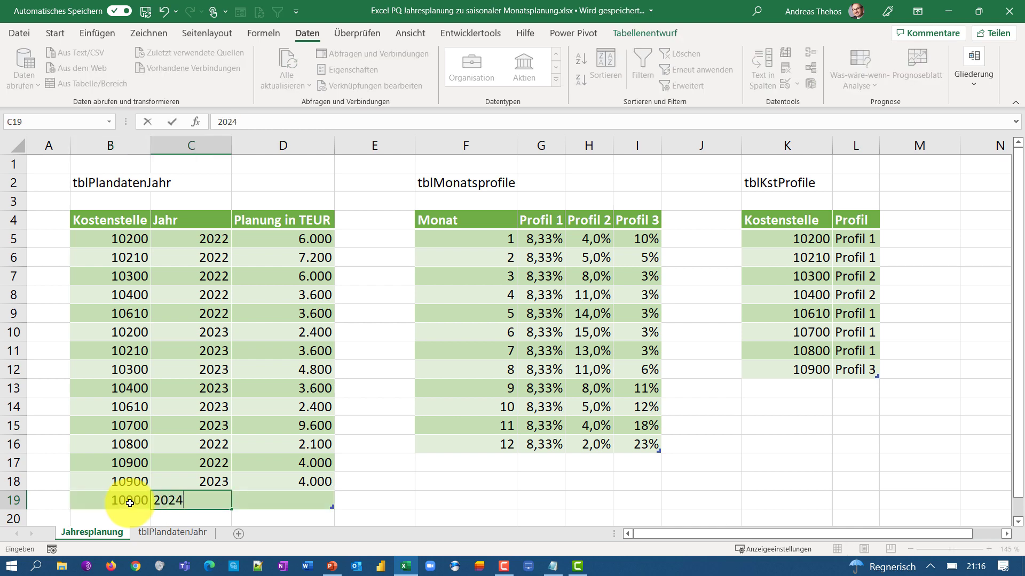
{"action": "key", "text": "Tab"}
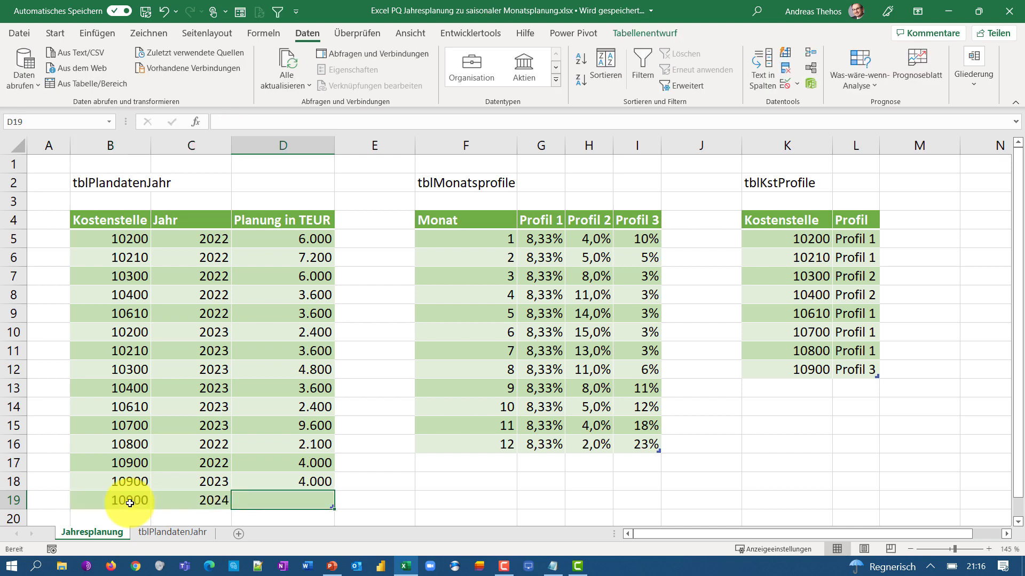
{"action": "type", "text": "560"}
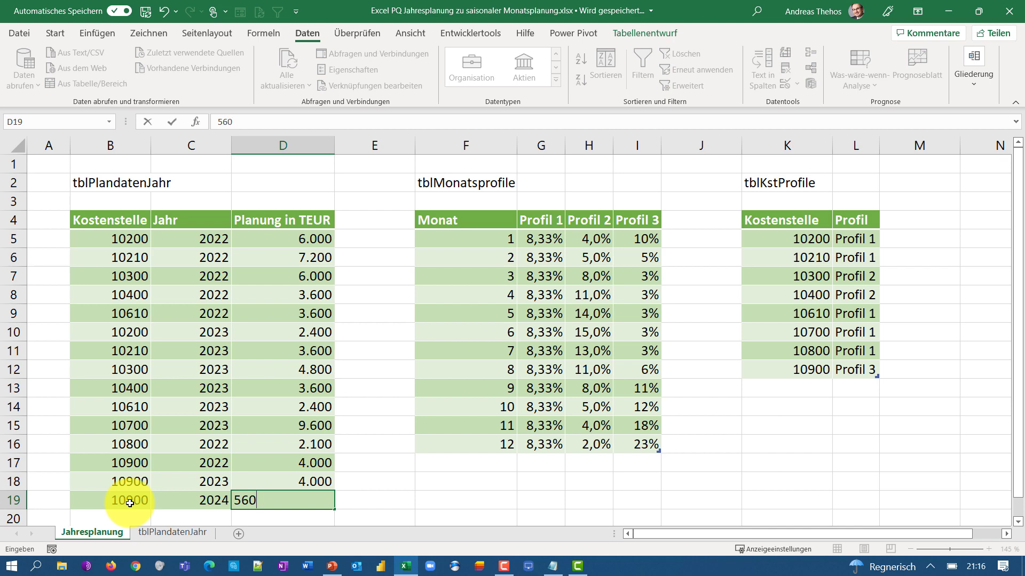
{"action": "type", "text": "0"}
{"action": "key", "text": "Return"}
{"action": "key", "text": "Return"}
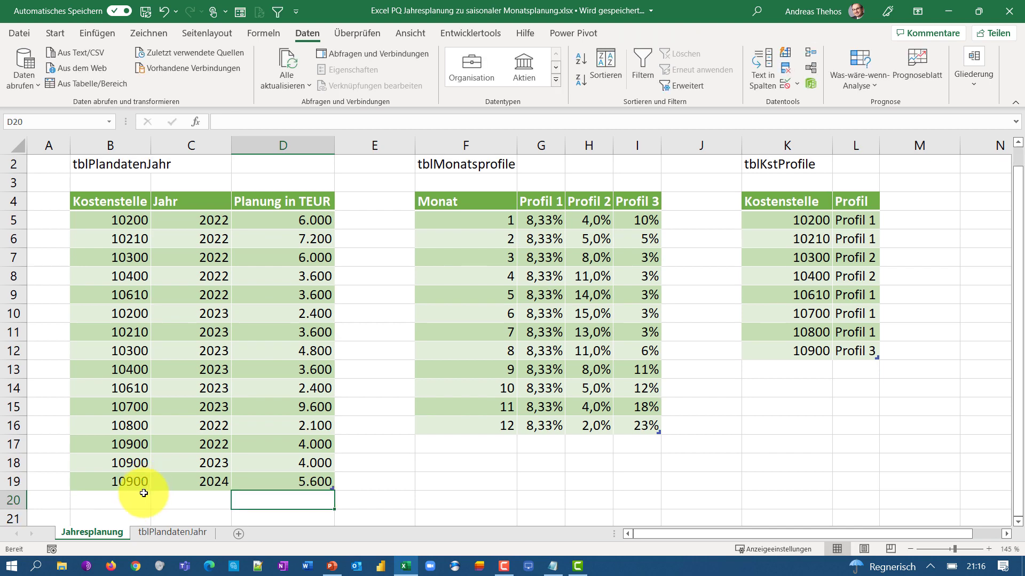
- Refresh the query table, check 10900's new 2024 columns total 5600000, and return to Jahresplanung
{"action": "left_click", "coordinate": [153, 529]}
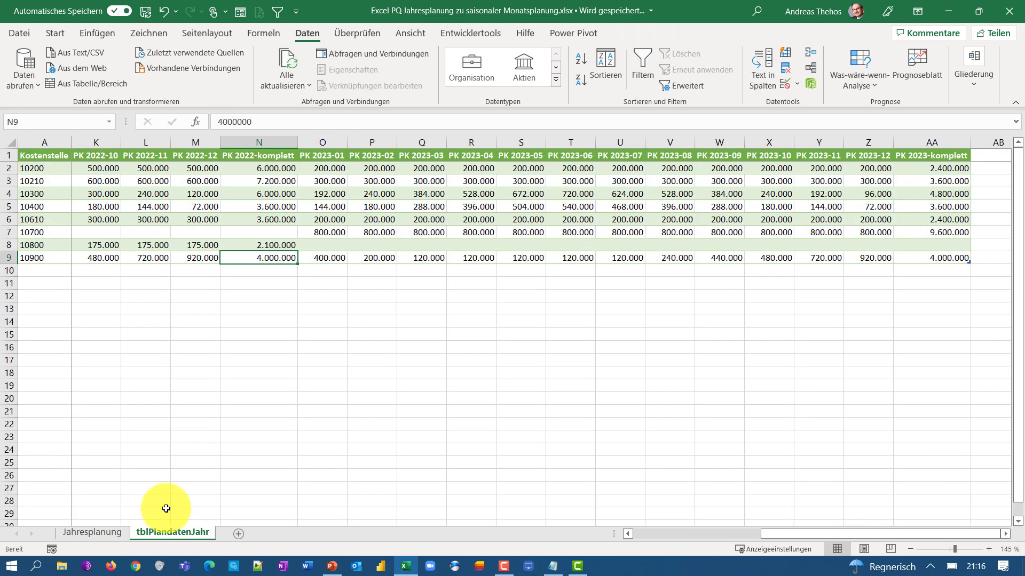
{"action": "right_click", "coordinate": [185, 221]}
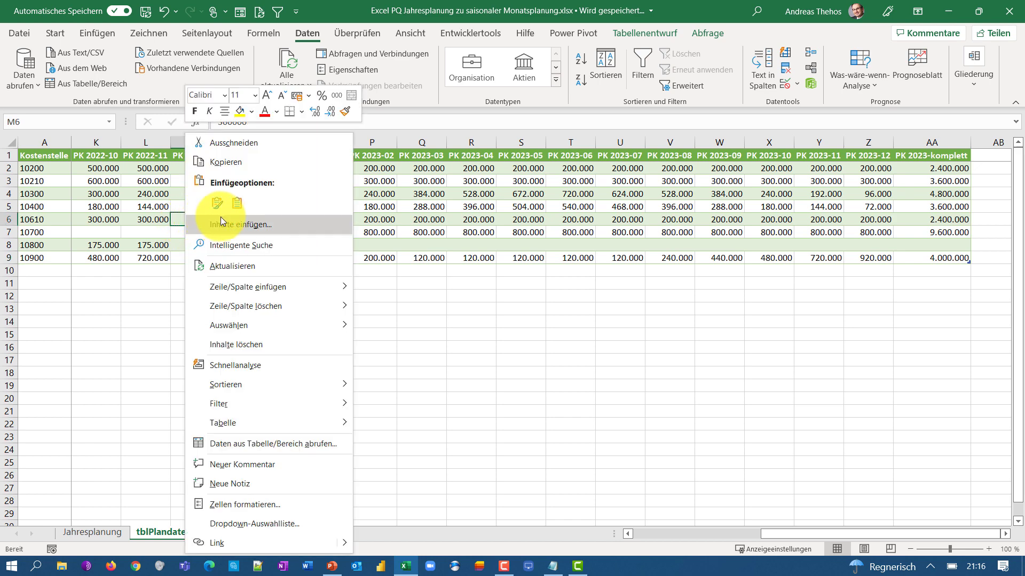
{"action": "left_click", "coordinate": [242, 263]}
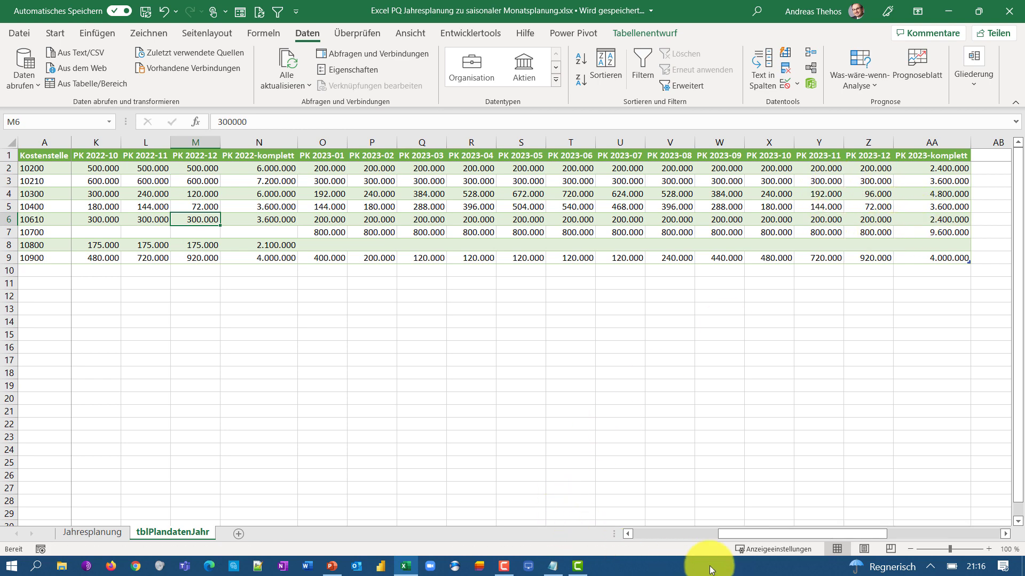
{"action": "left_click_drag", "start_coordinate": [808, 532], "coordinate": [931, 518]}
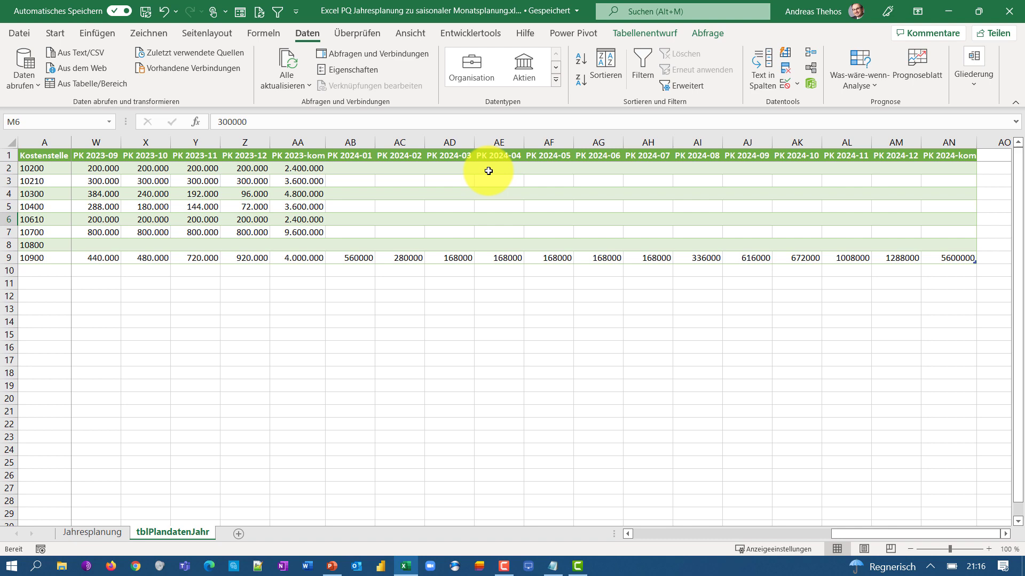
{"action": "left_click", "coordinate": [92, 532]}
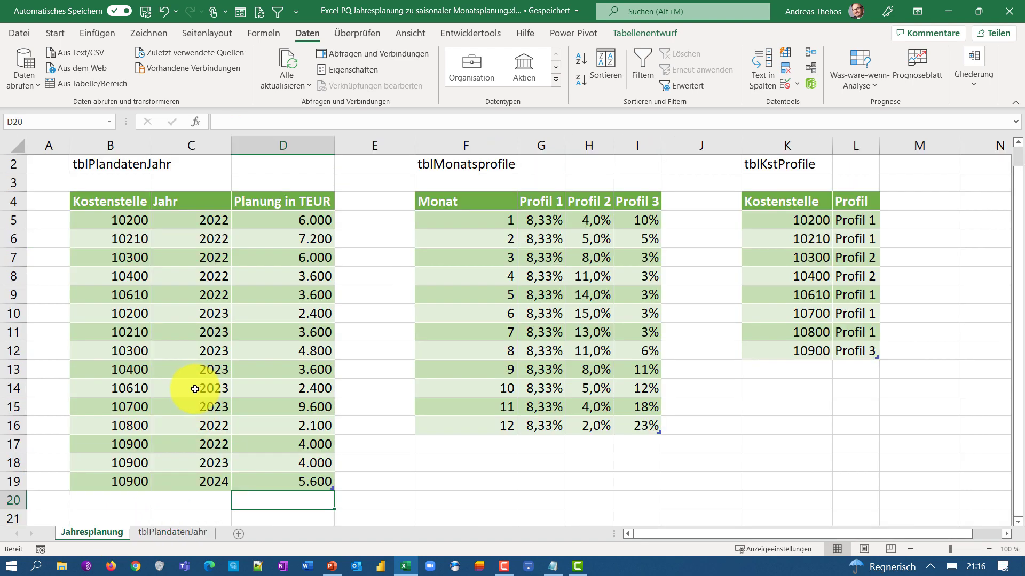
- Copy A2:M21 with tblPlandatenJahr, tblMonatsprofile and tblKstProfile to the clipboard
{"action": "left_click", "coordinate": [123, 226]}
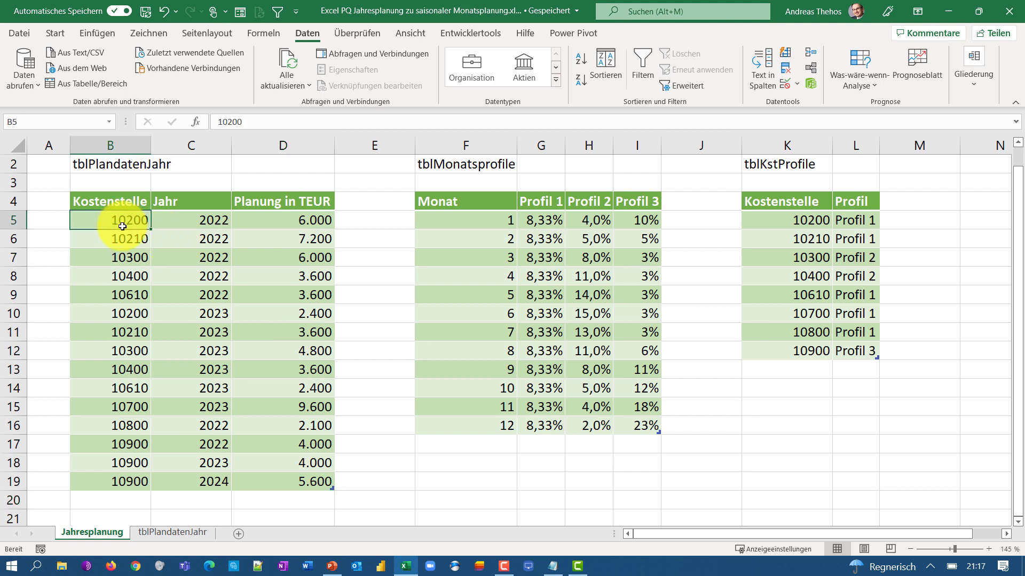
{"action": "left_click", "coordinate": [788, 220]}
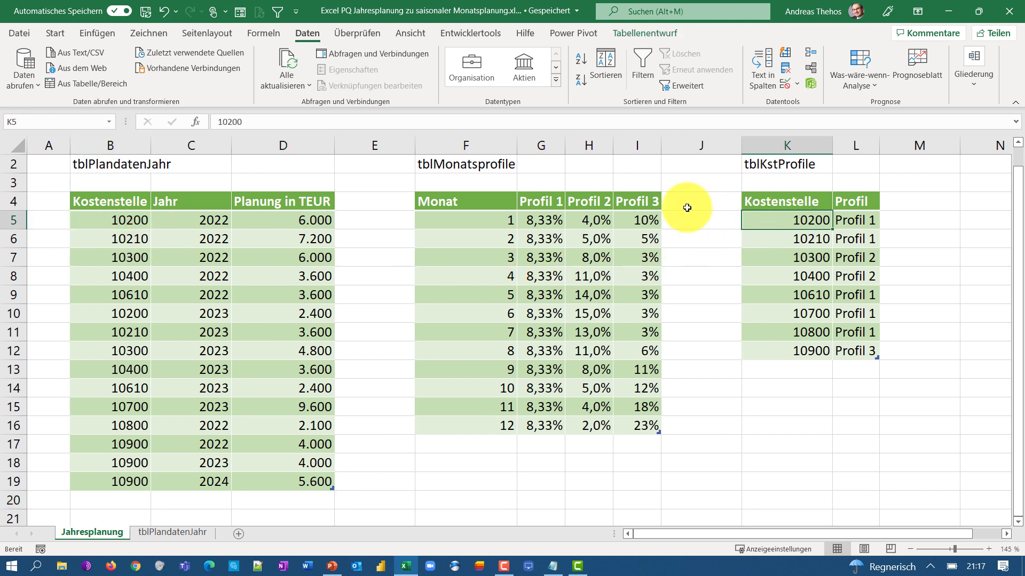
{"action": "left_click", "coordinate": [496, 223]}
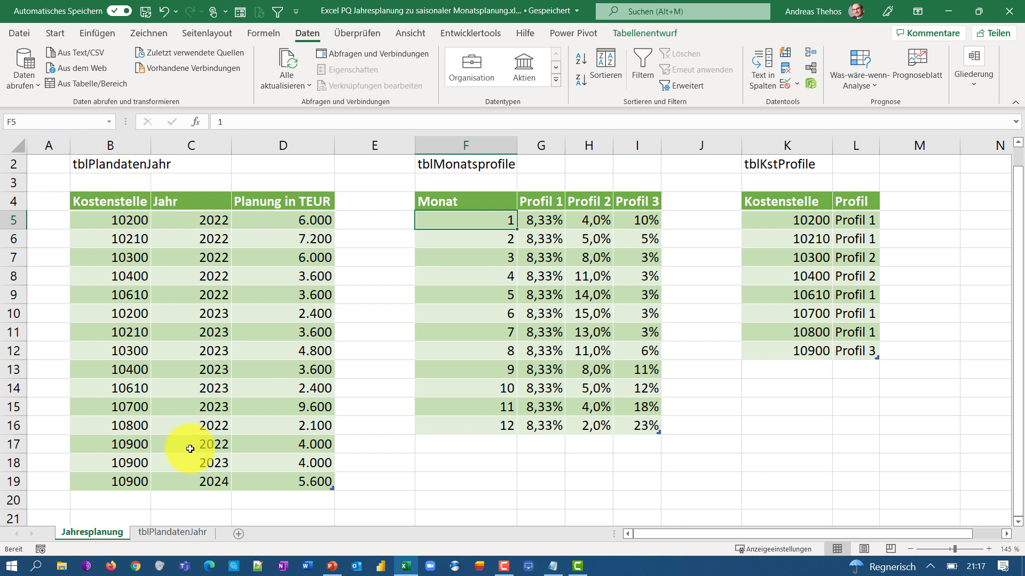
{"action": "left_click_drag", "start_coordinate": [49, 164], "coordinate": [469, 371]}
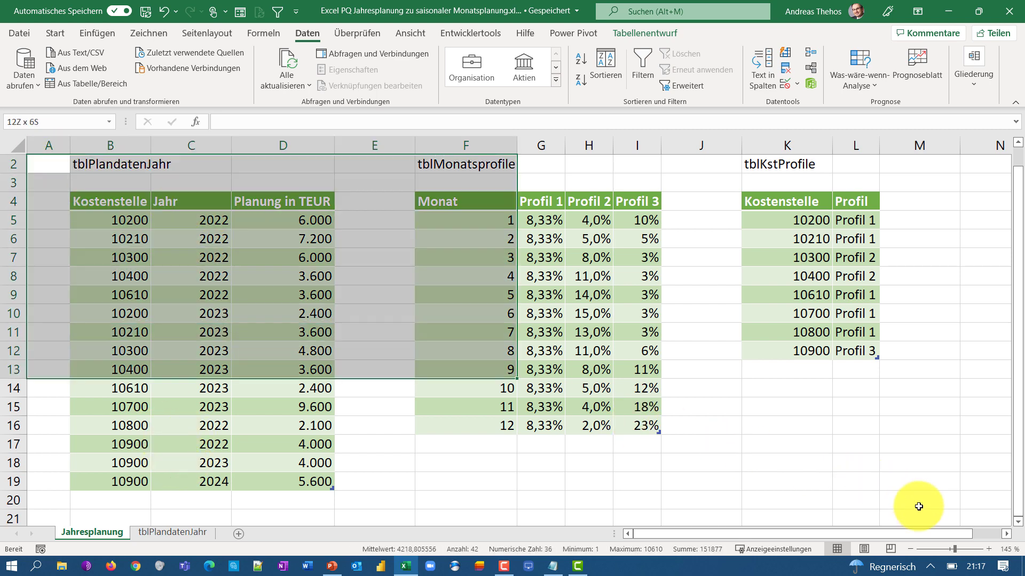
{"action": "left_click_drag", "start_coordinate": [918, 506], "coordinate": [932, 517]}
{"action": "key", "text": "ctrl+c"}
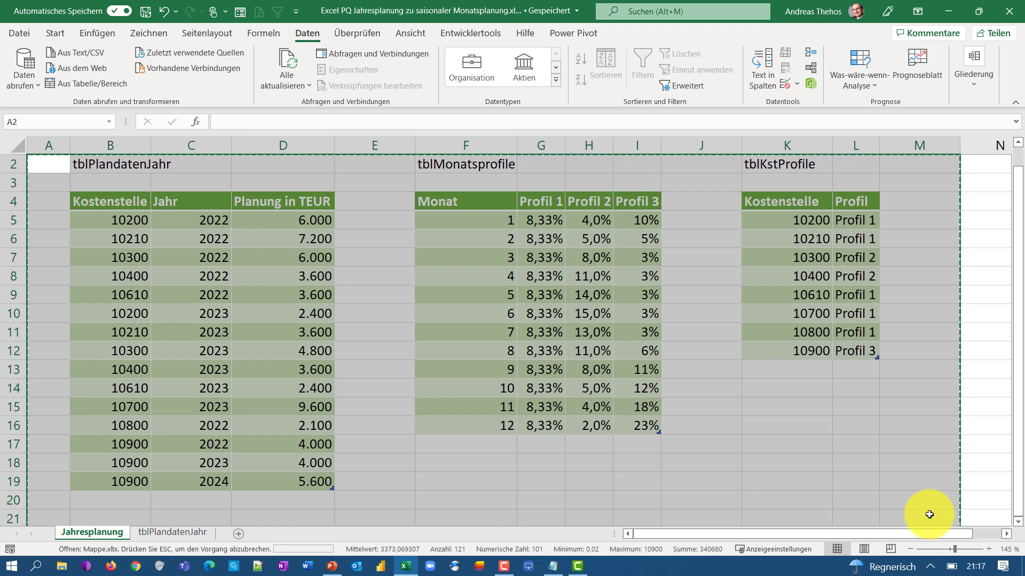
{"action": "left_click", "coordinate": [723, 326]}
- Paste the three copied tables into Tabelle1 of a new workbook
{"action": "key", "text": "ctrl+n"}
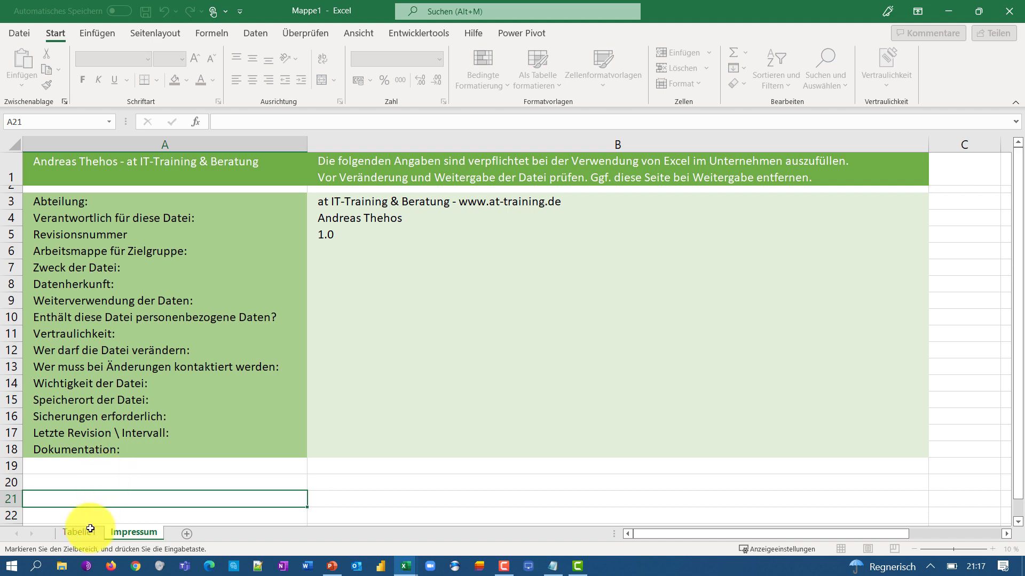
{"action": "left_click", "coordinate": [79, 532]}
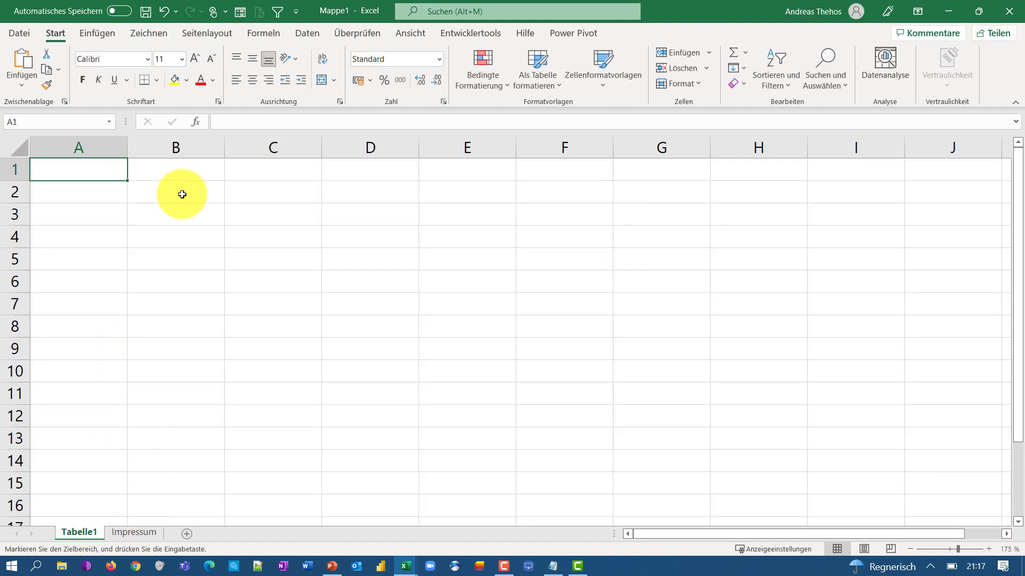
{"action": "key", "text": "ctrl+v"}
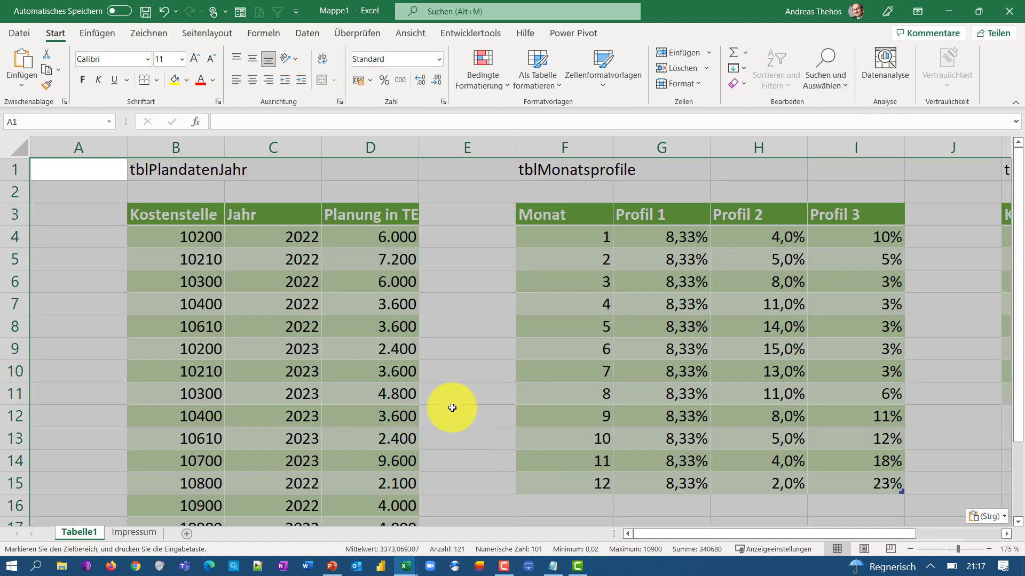
{"action": "scroll", "coordinate": [461, 390], "scroll_direction": "down", "scroll_amount": 1, "text": "ctrl"}
{"action": "scroll", "coordinate": [461, 389], "scroll_direction": "down", "scroll_amount": 1, "text": "ctrl"}
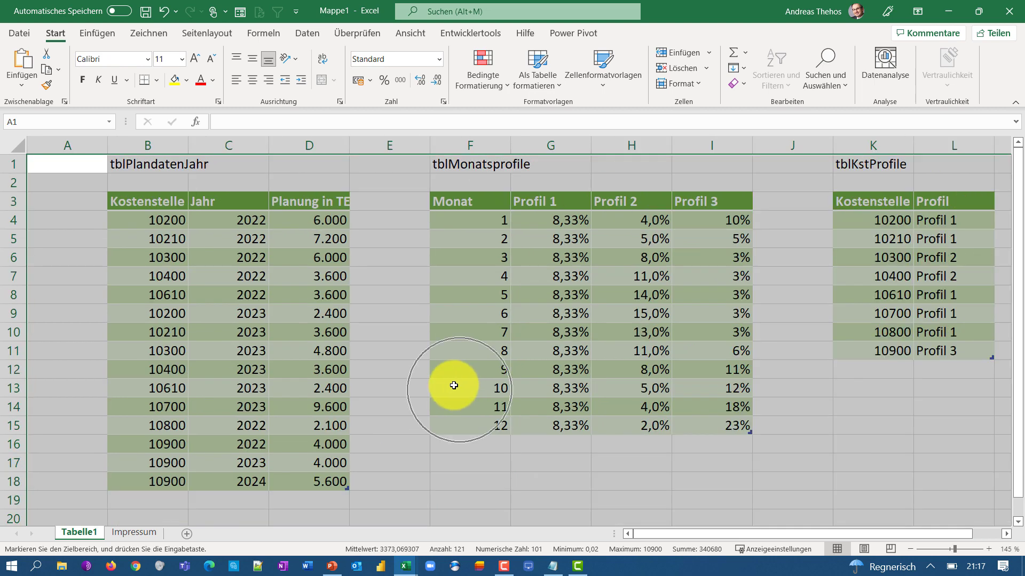
- Check the names of the pasted plan, monthly profile and cost center profile tables
{"action": "left_click", "coordinate": [315, 313]}
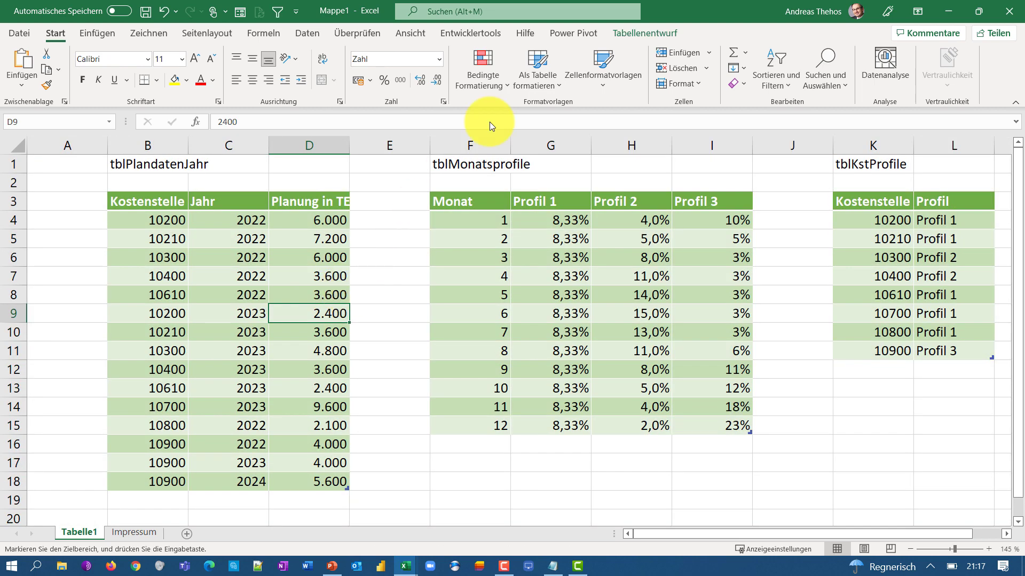
{"action": "left_click", "coordinate": [665, 29]}
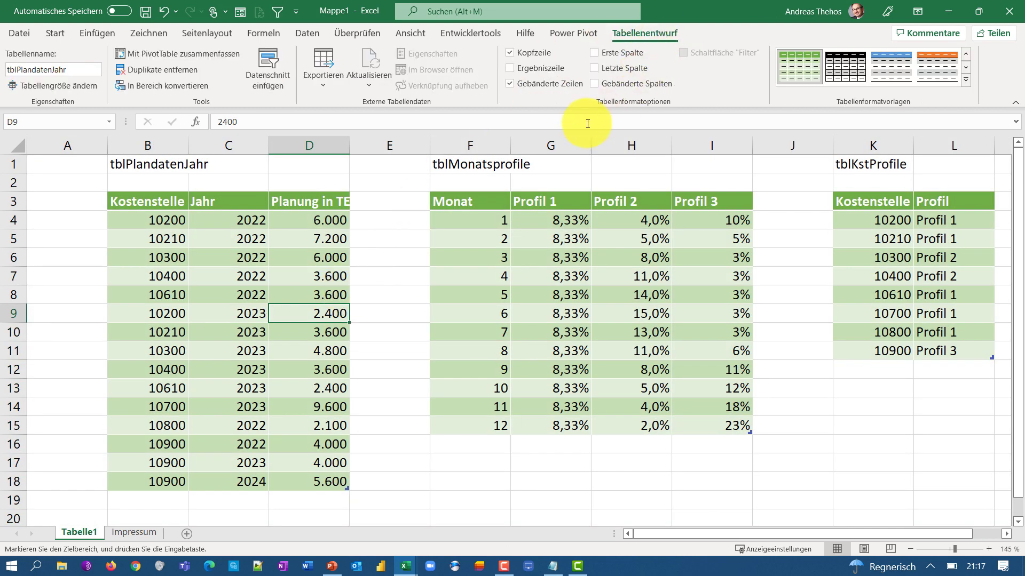
{"action": "left_click", "coordinate": [515, 258]}
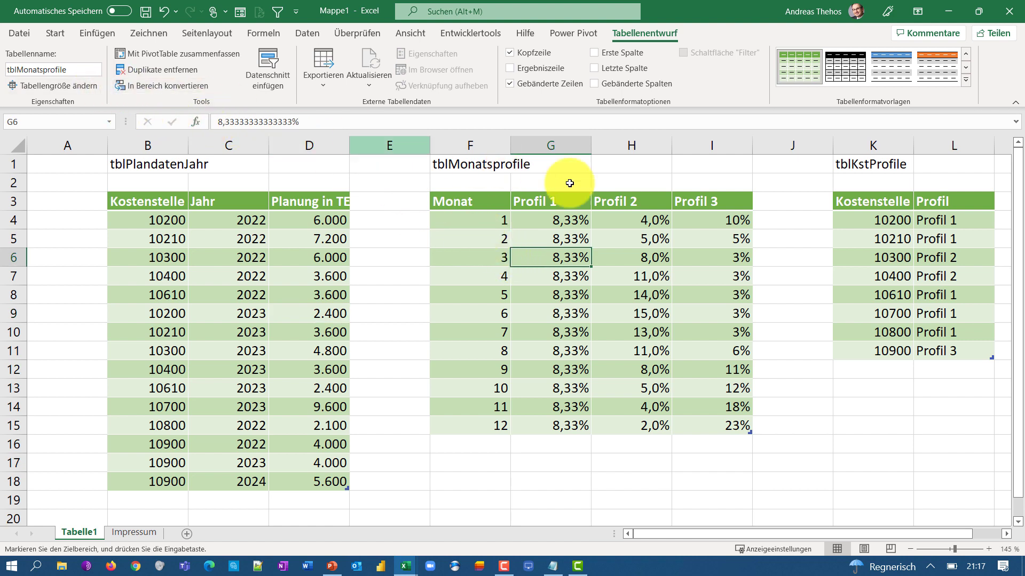
{"action": "left_click", "coordinate": [835, 239]}
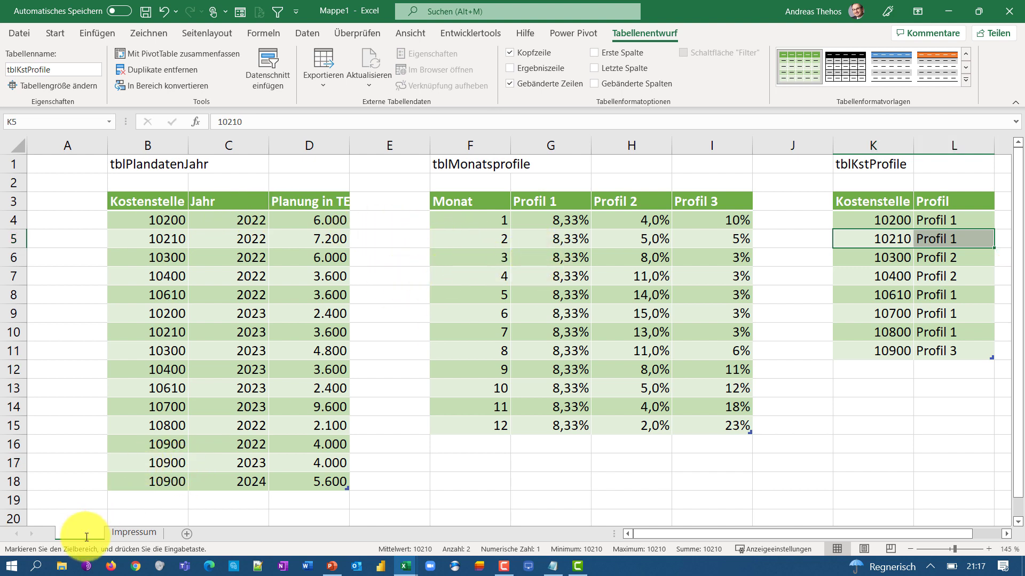
- Rename the Tabelle1 sheet to 'Planung'
{"action": "left_click_drag", "start_coordinate": [87, 540], "coordinate": [89, 523]}
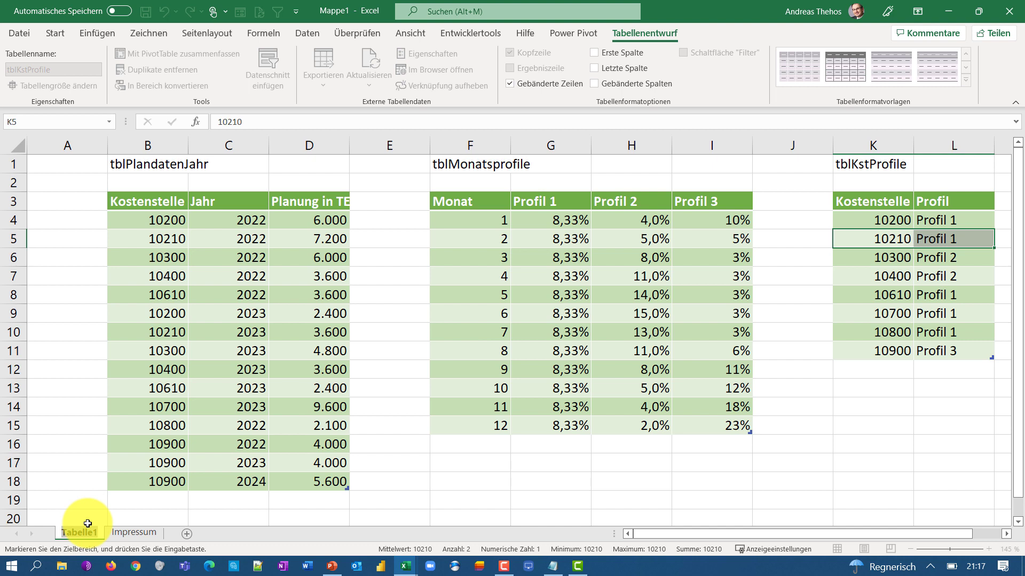
{"action": "type", "text": "Planung"}
{"action": "key", "text": "Return"}
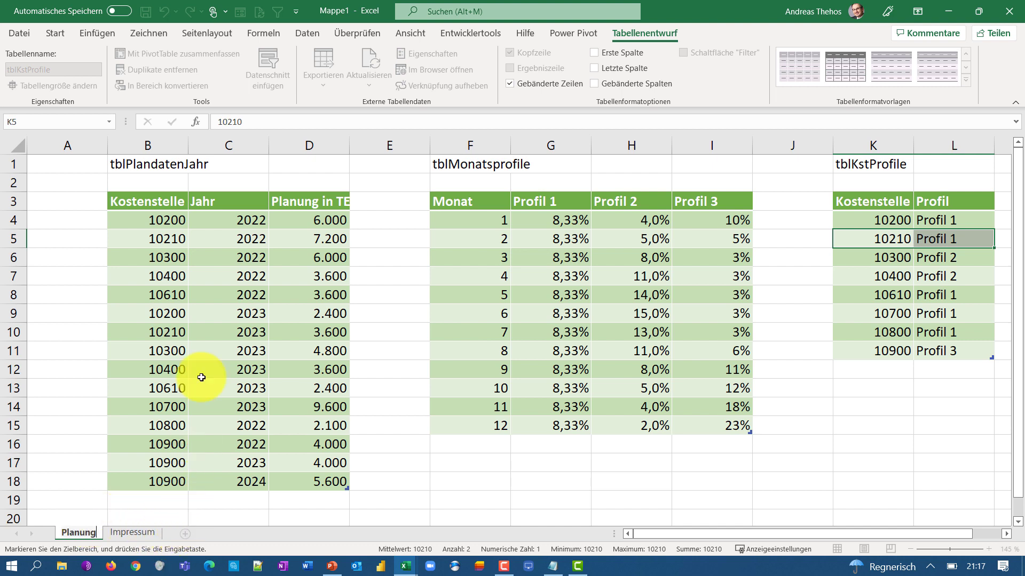
{"action": "left_click", "coordinate": [883, 238]}
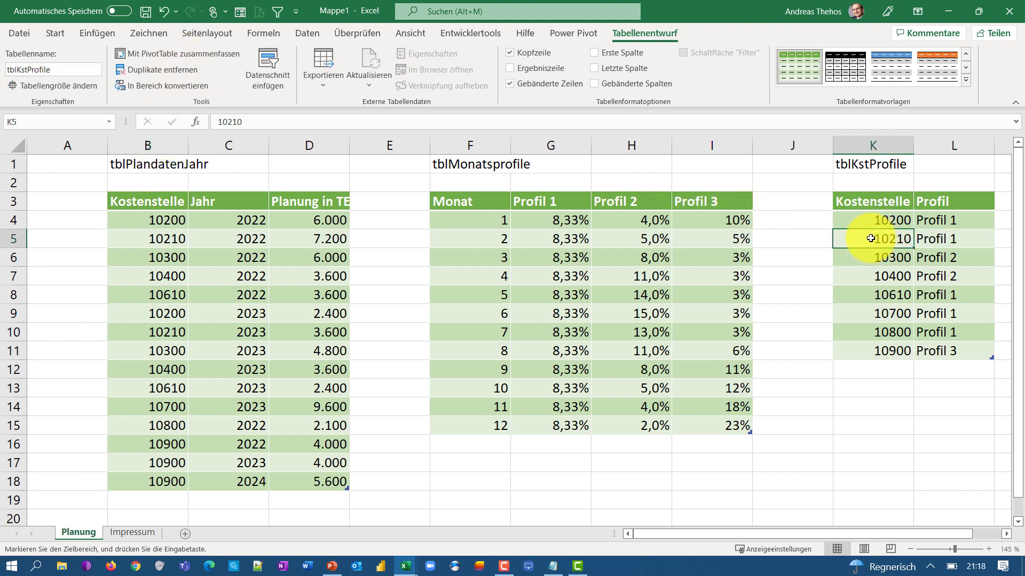
- Load tblMonatsprofile into Power Query from Table/Range and remove the 'Geänderter Typ' step
{"action": "left_click", "coordinate": [477, 257]}
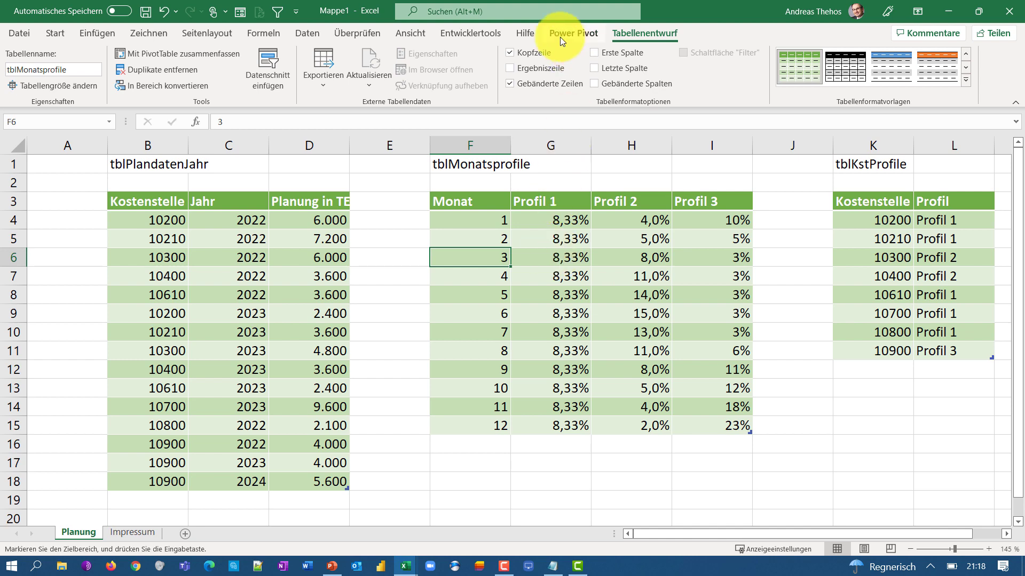
{"action": "left_click", "coordinate": [309, 34]}
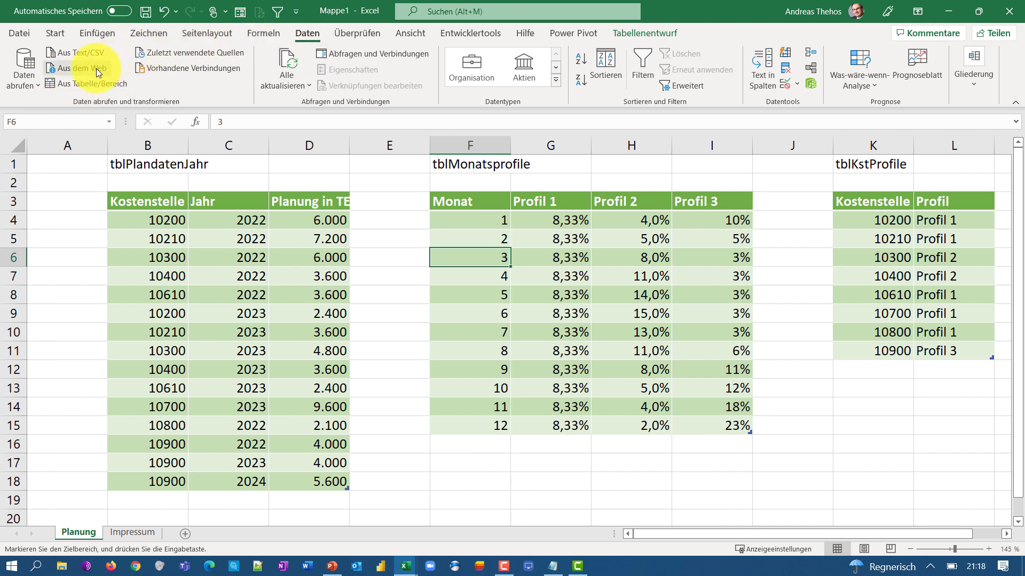
{"action": "left_click", "coordinate": [81, 88]}
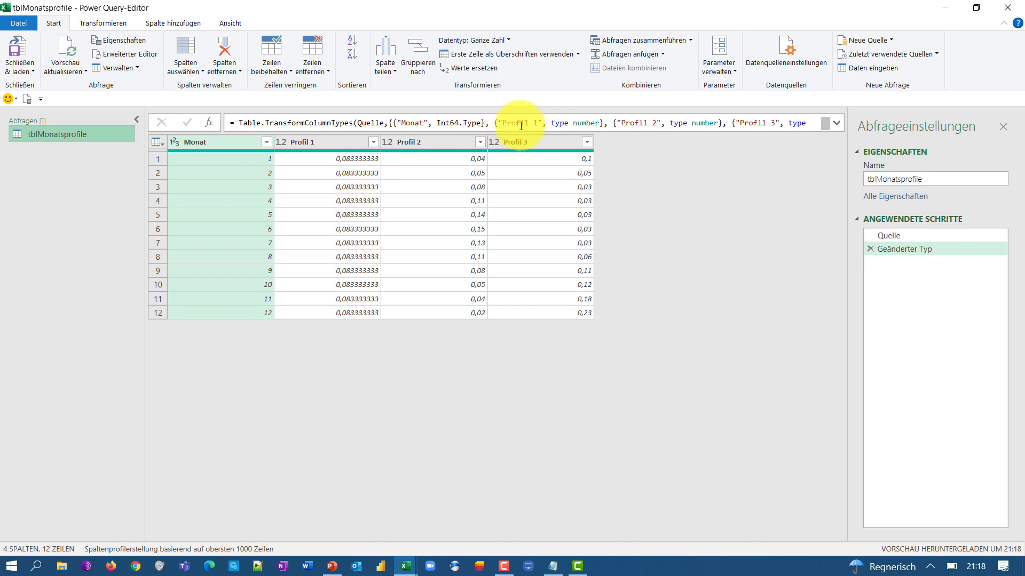
{"action": "left_click", "coordinate": [869, 249]}
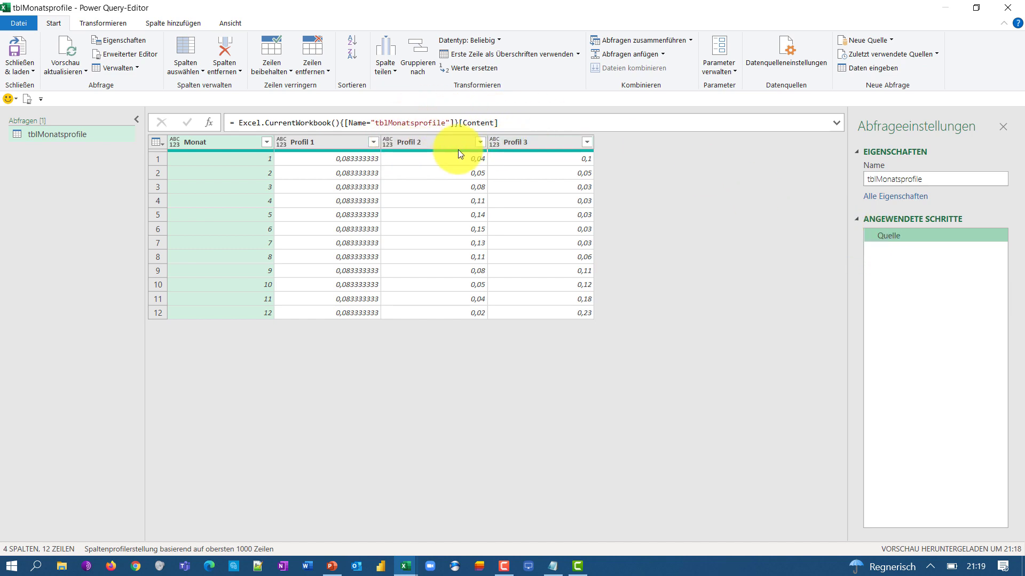
- Unpivot all columns except Monat, then type Wert as Percentage and Monat as Whole Number
{"action": "right_click", "coordinate": [213, 146]}
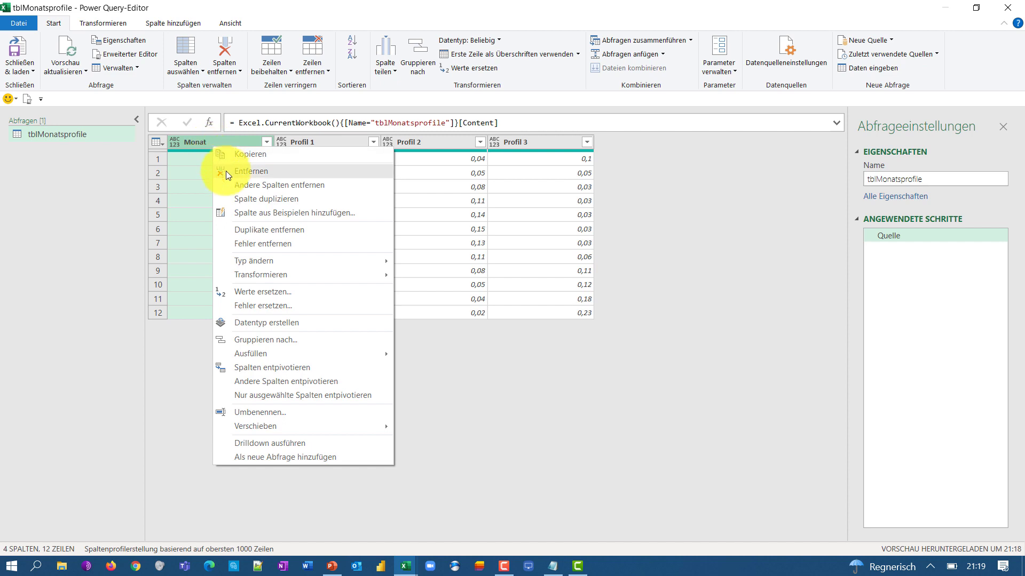
{"action": "left_click", "coordinate": [287, 382]}
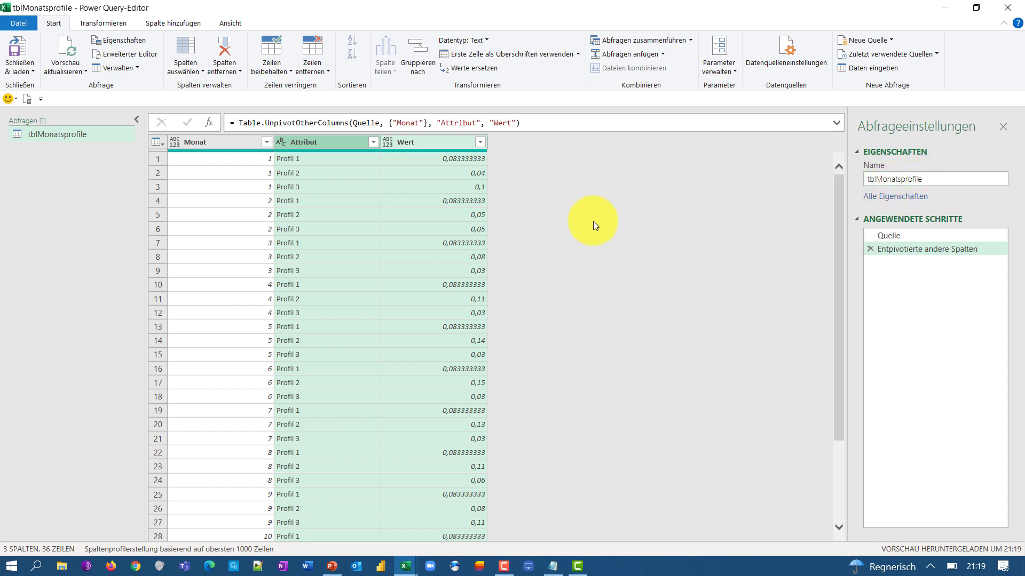
{"action": "left_click", "coordinate": [392, 143]}
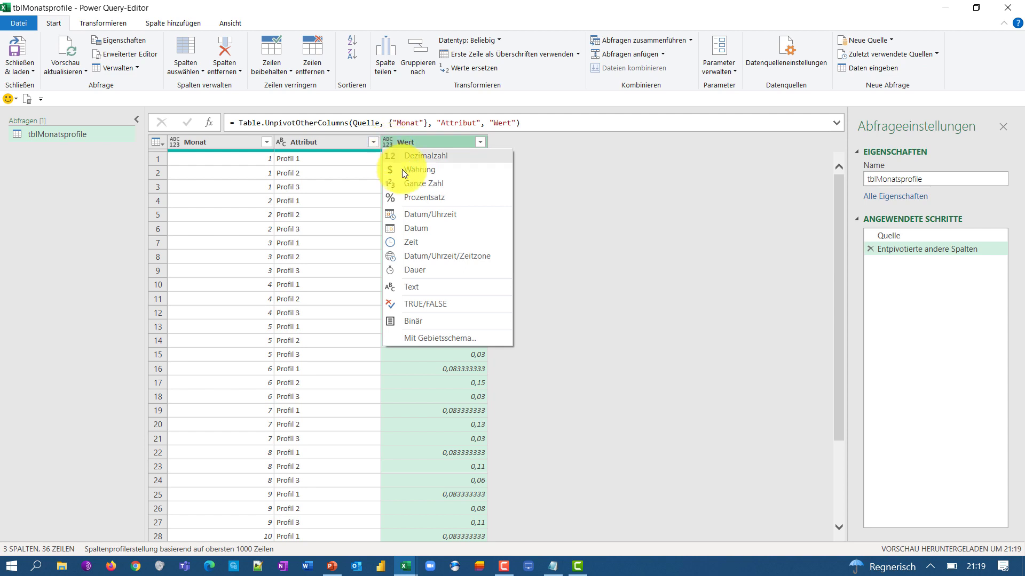
{"action": "left_click", "coordinate": [415, 197]}
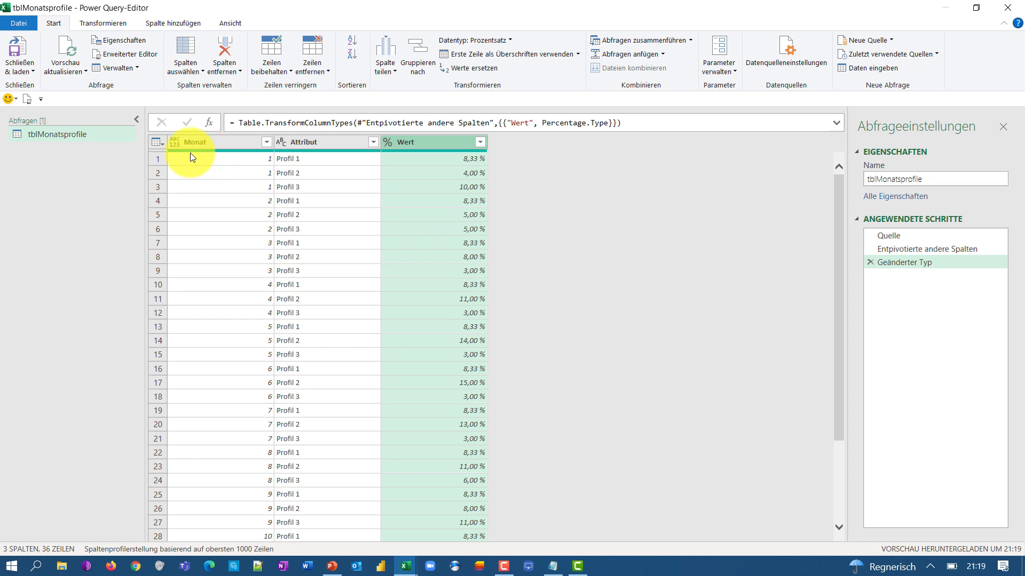
{"action": "left_click", "coordinate": [174, 143]}
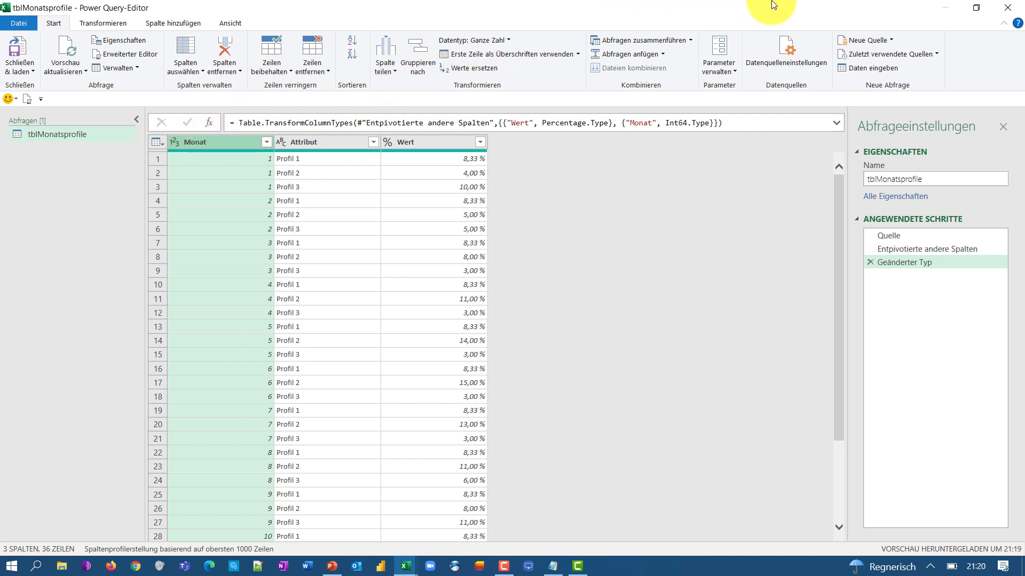
- Close and load tblMonatsprofile as Only Create Connection, added to the Data Model
{"action": "left_click", "coordinate": [26, 70]}
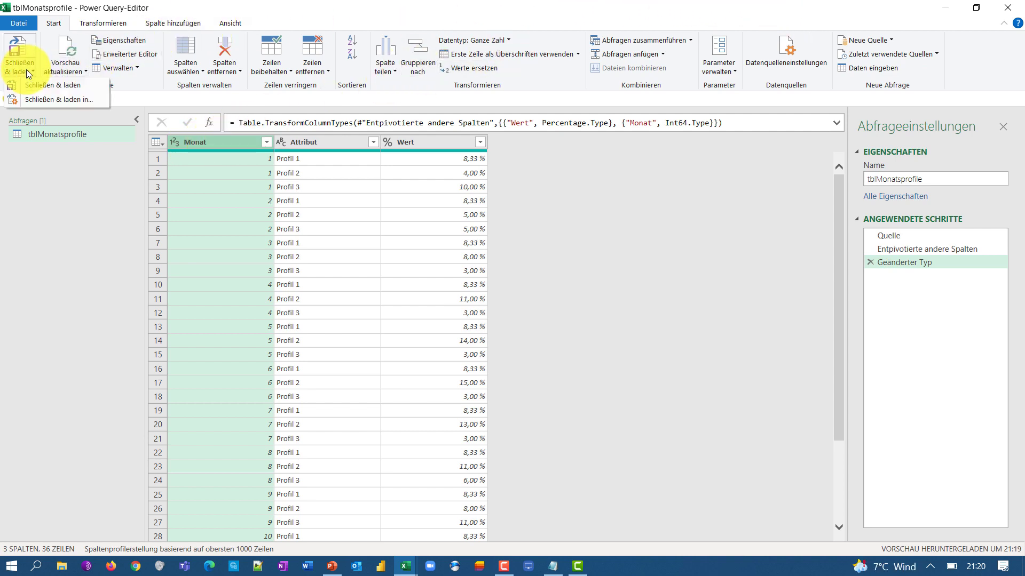
{"action": "left_click", "coordinate": [51, 98]}
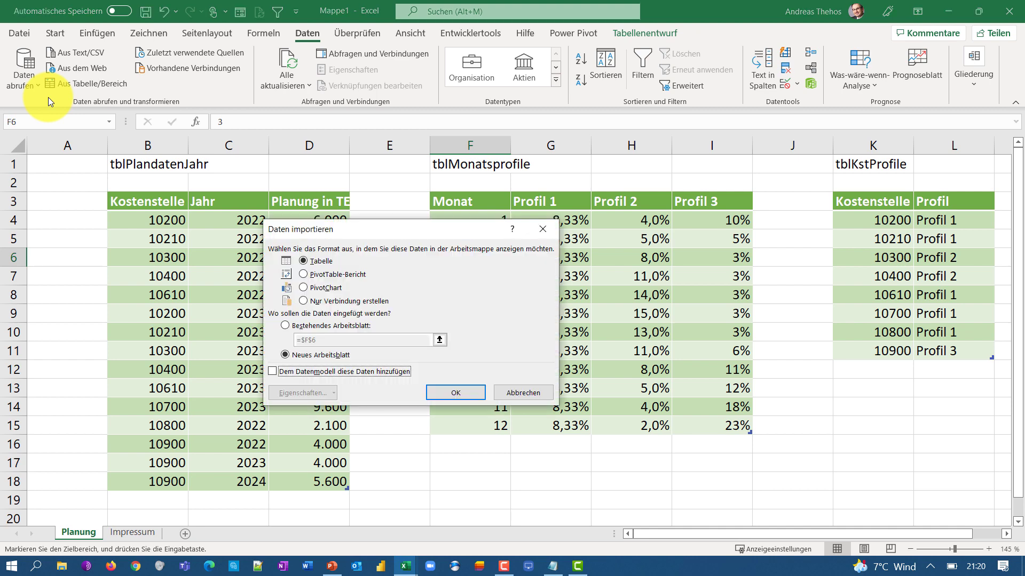
{"action": "left_click", "coordinate": [321, 302]}
{"action": "left_click", "coordinate": [319, 372]}
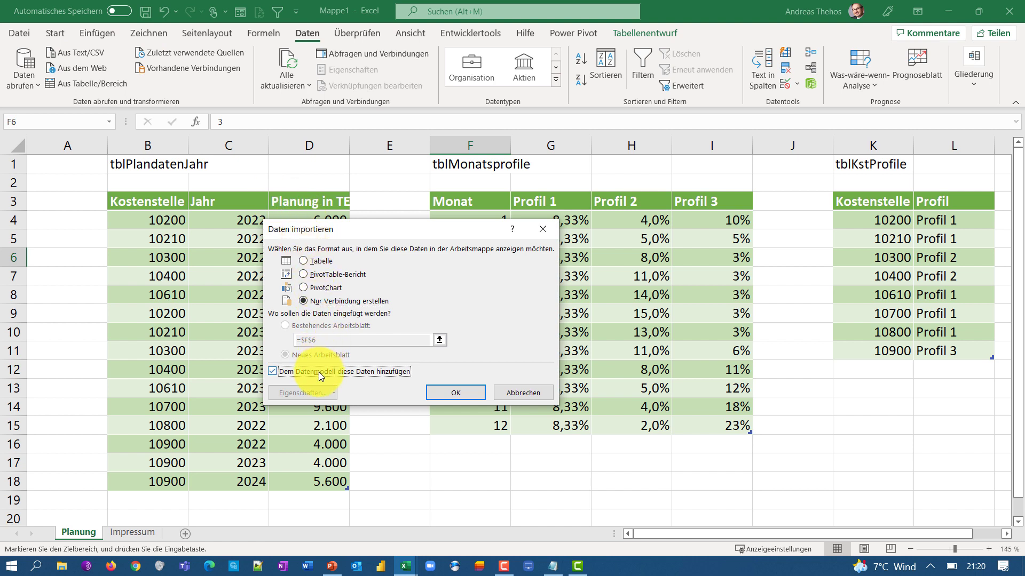
{"action": "left_click", "coordinate": [444, 396]}
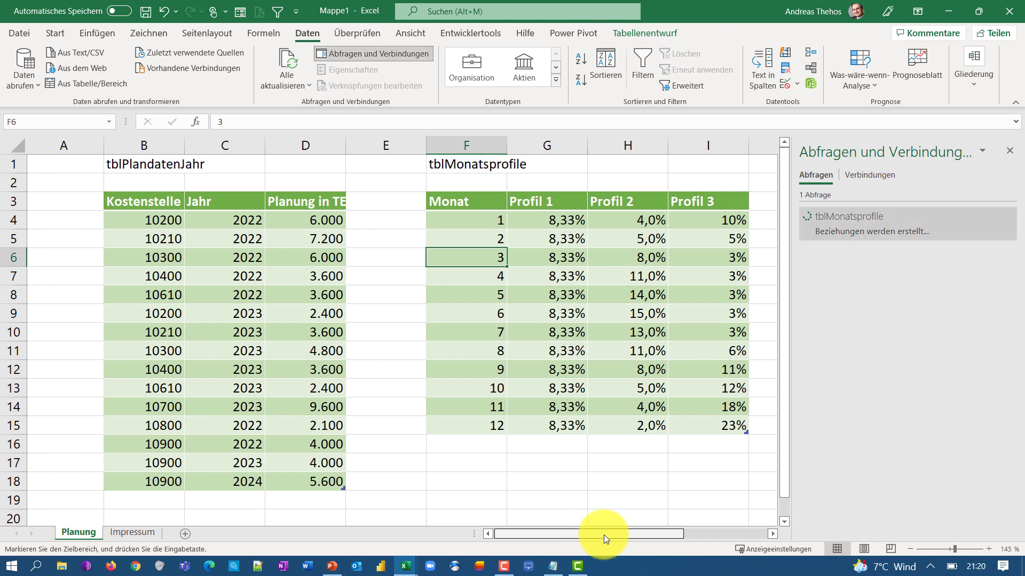
{"action": "left_click_drag", "start_coordinate": [603, 535], "coordinate": [659, 530]}
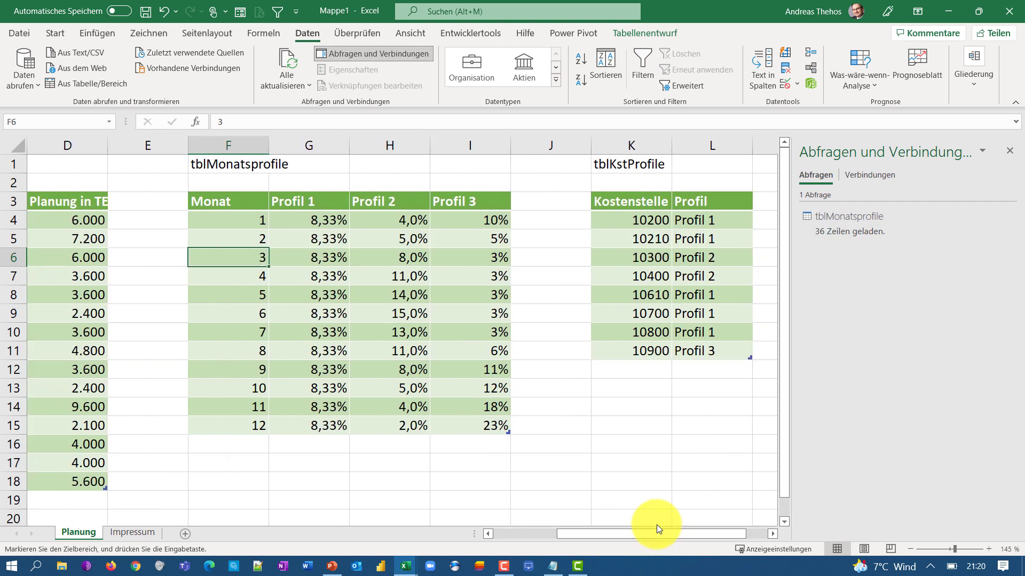
- Load the tblKstProfile table into Power Query with From Table/Range
{"action": "left_click", "coordinate": [622, 252]}
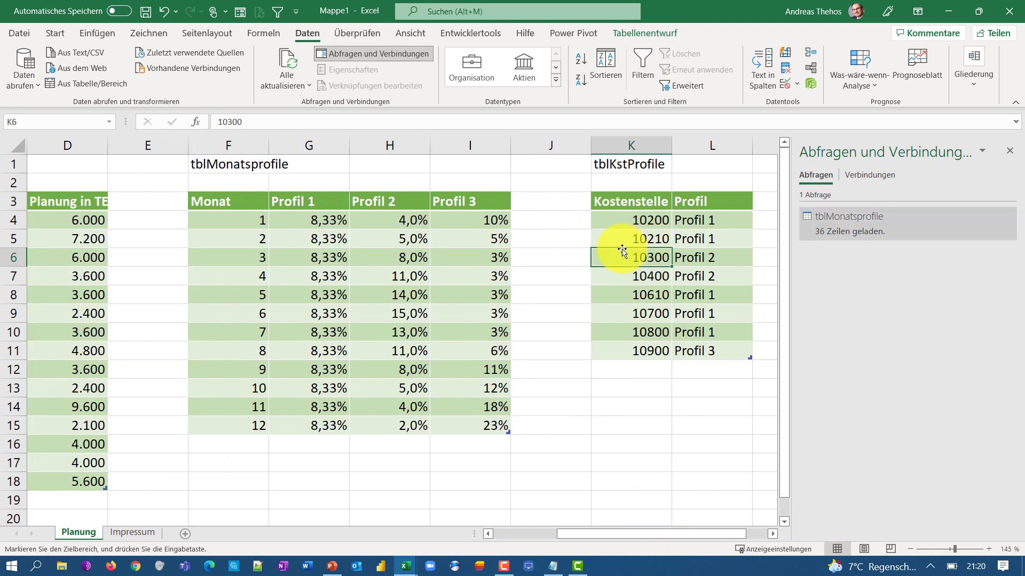
{"action": "left_click", "coordinate": [98, 84]}
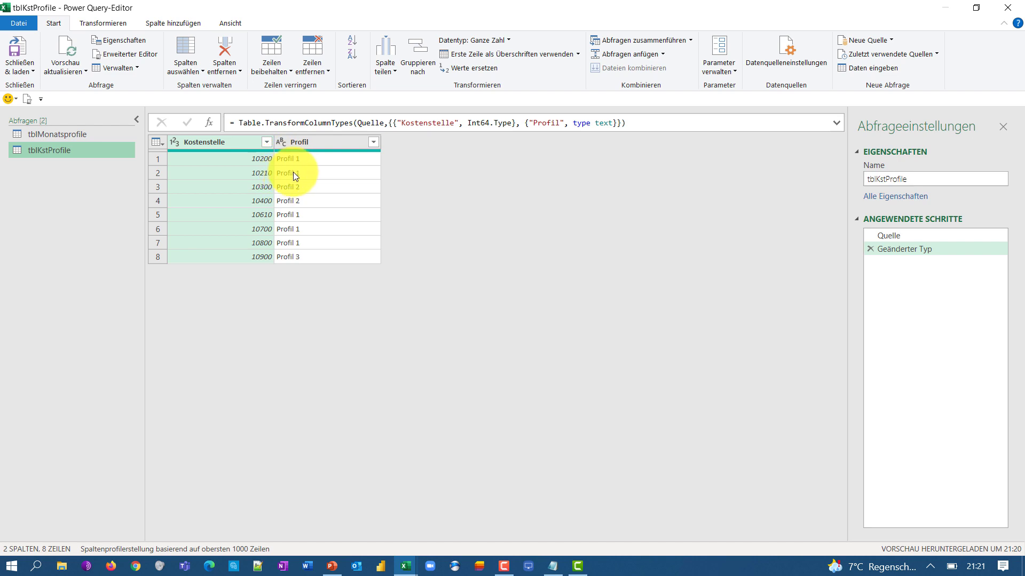
- Change Kostenstelle in tblKstProfile to Text, replacing the current type, and begin a merge
{"action": "left_click", "coordinate": [174, 142]}
{"action": "left_click", "coordinate": [210, 292]}
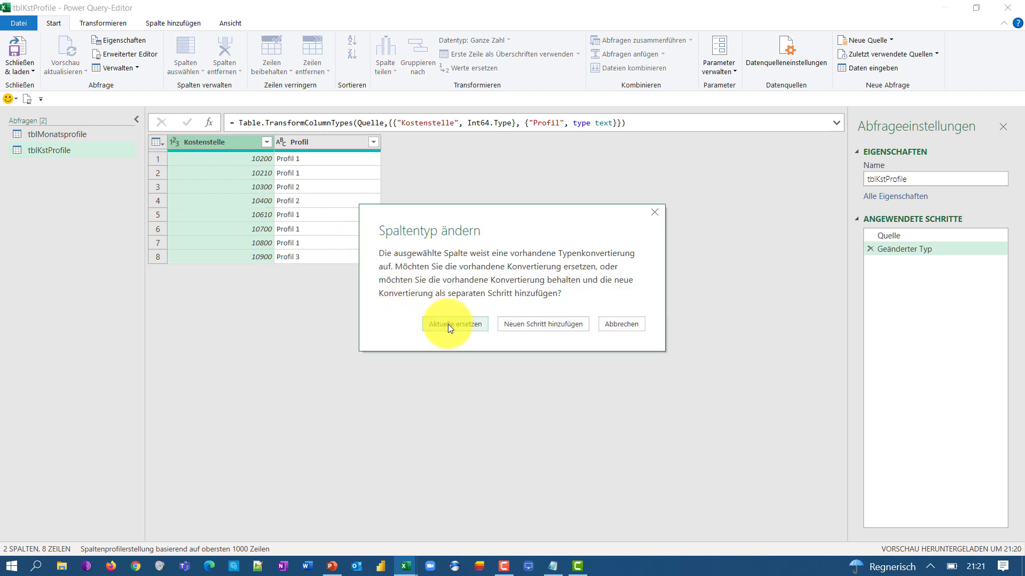
{"action": "left_click", "coordinate": [450, 327]}
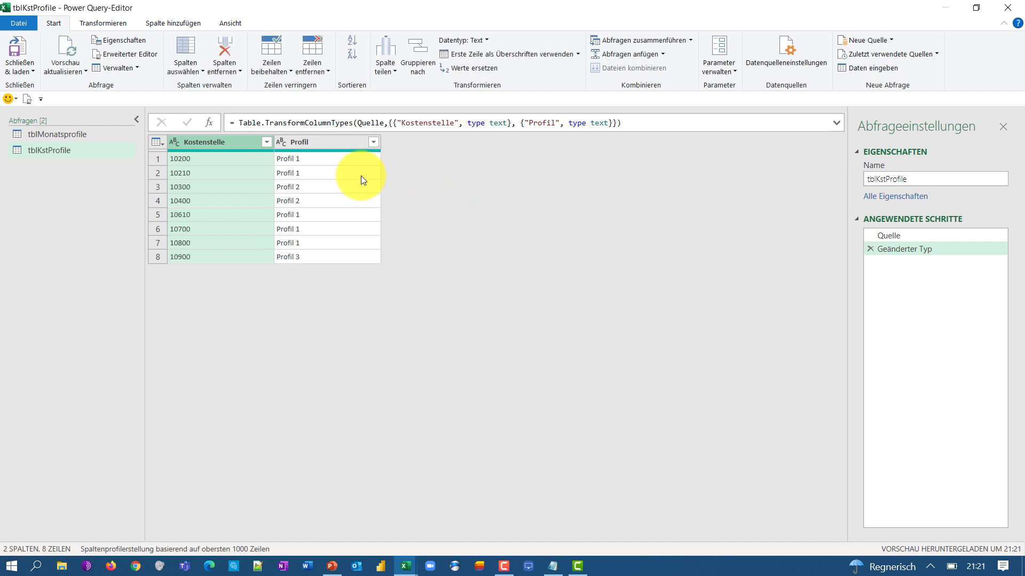
{"action": "left_click", "coordinate": [629, 43]}
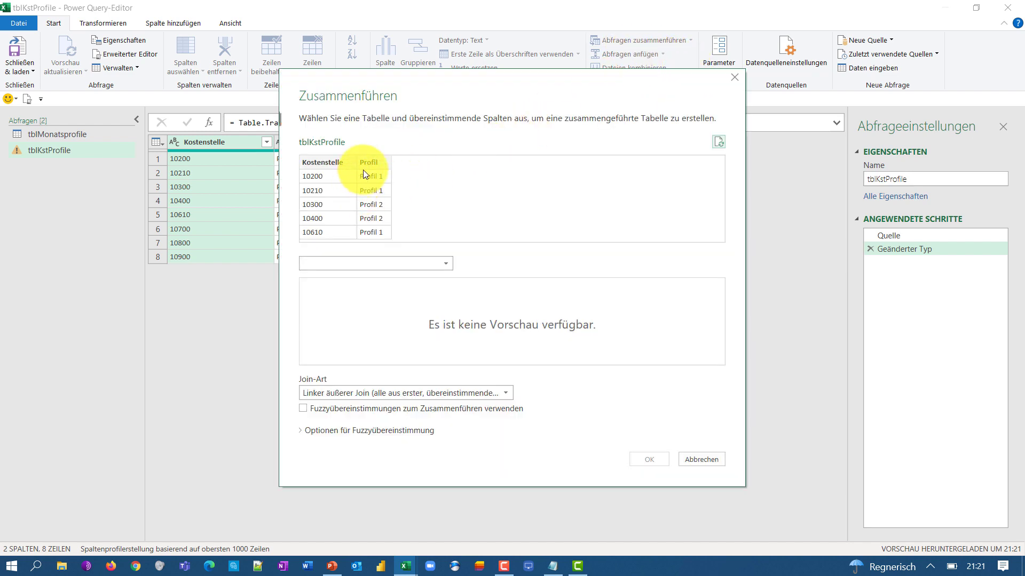
- Left-outer-join tblKstProfile's Profil column to tblMonatsprofile's Attribut column
{"action": "left_click", "coordinate": [367, 165]}
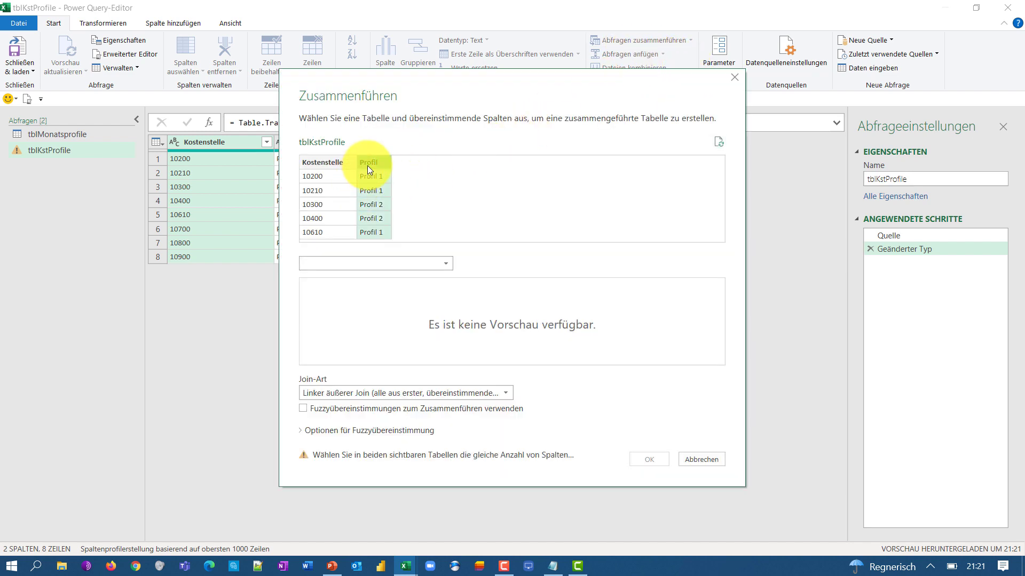
{"action": "left_click", "coordinate": [351, 267]}
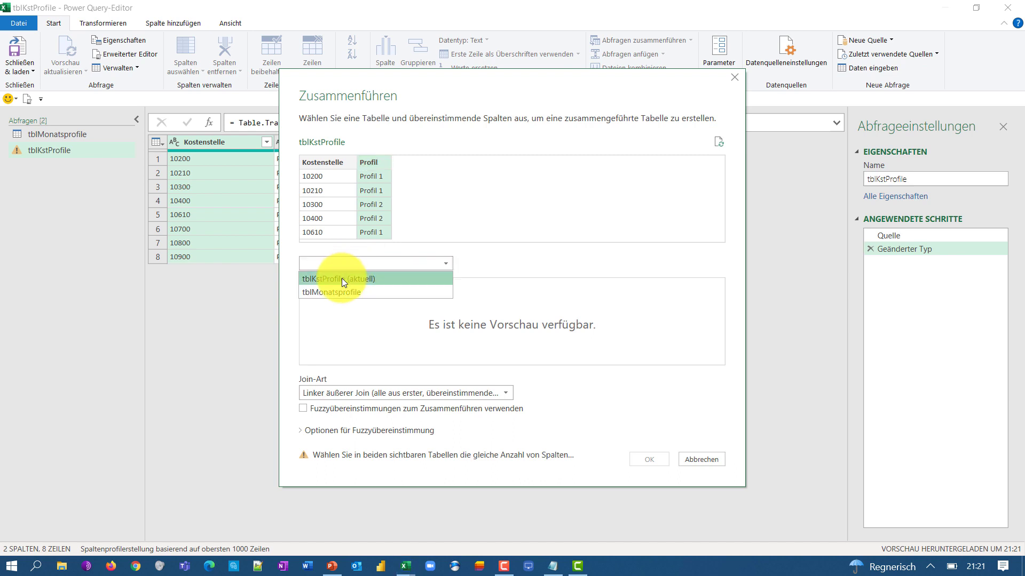
{"action": "left_click", "coordinate": [334, 292]}
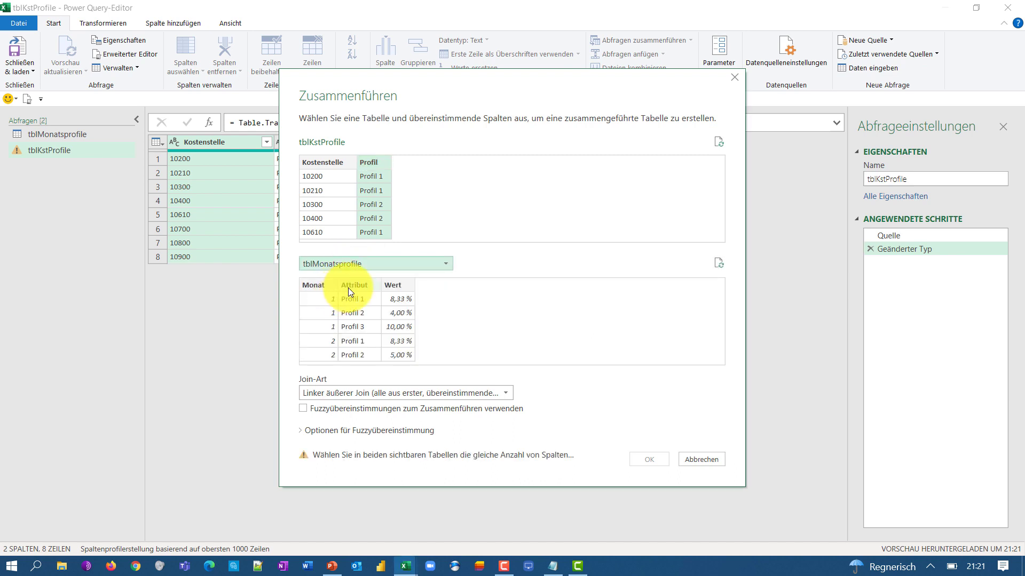
{"action": "left_click", "coordinate": [348, 287]}
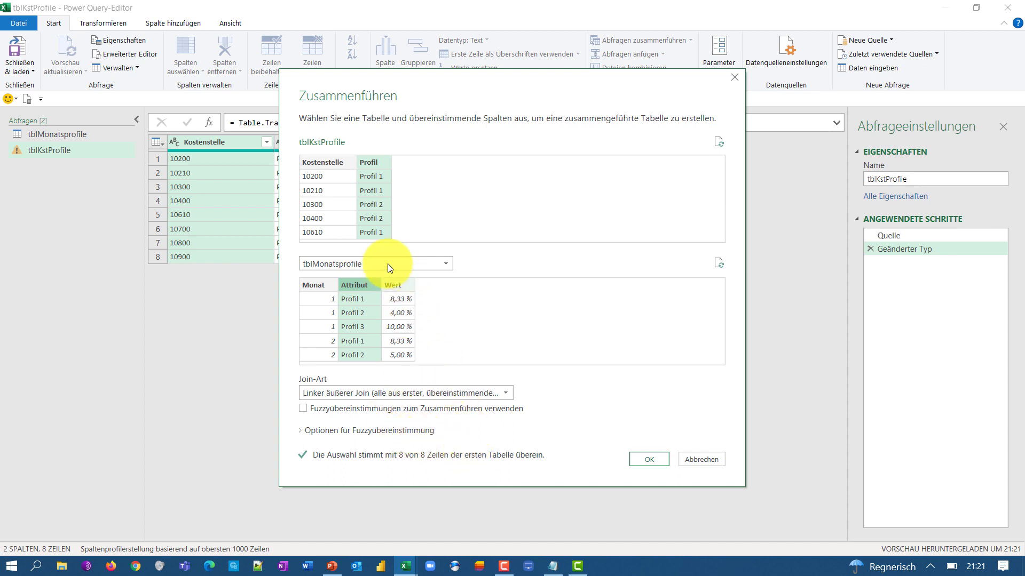
{"action": "left_click", "coordinate": [648, 460]}
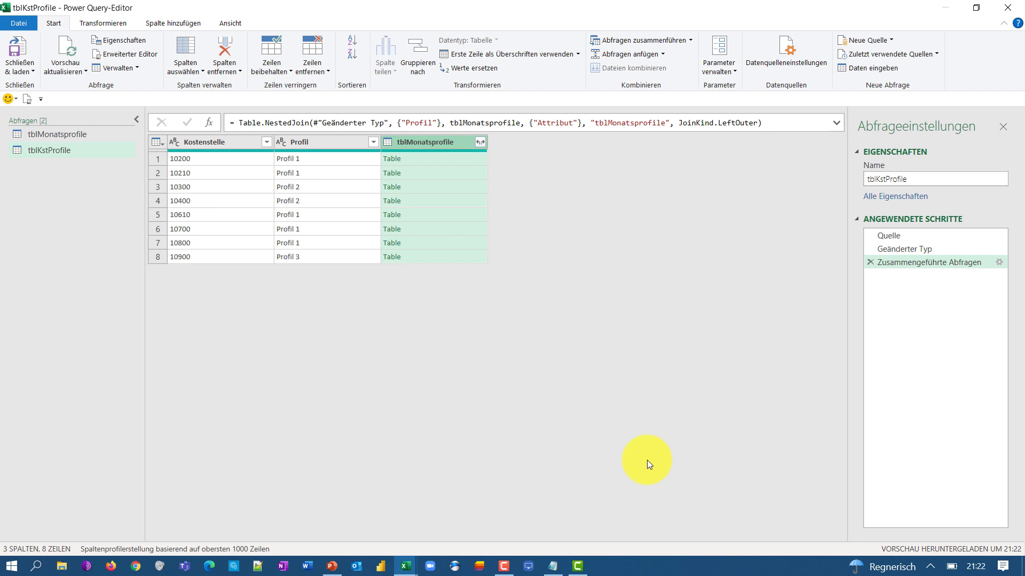
- Expand only Monat and Wert from tblMonatsprofile without prefixes, then delete the Profil column
{"action": "left_click", "coordinate": [482, 142]}
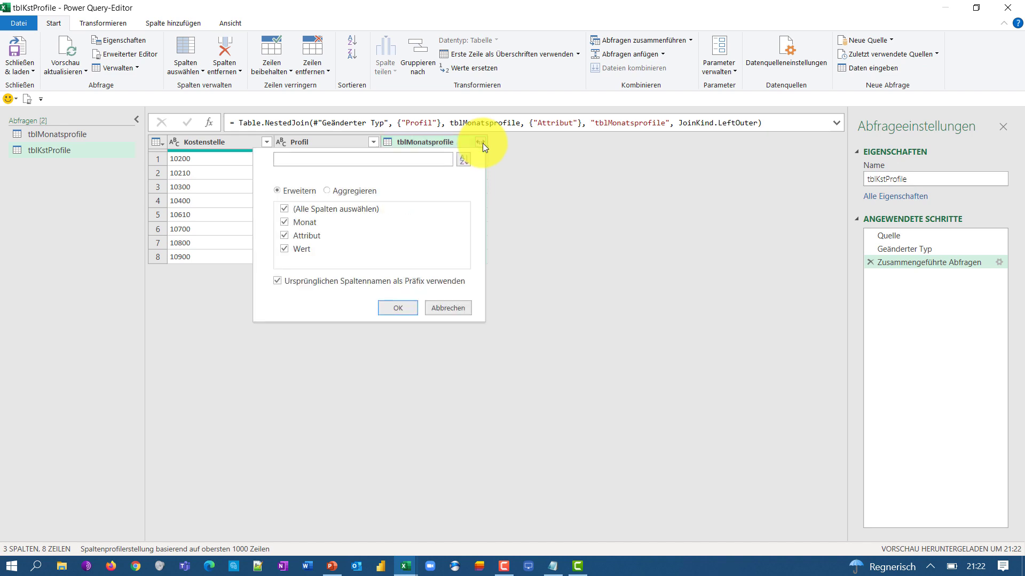
{"action": "left_click", "coordinate": [306, 240]}
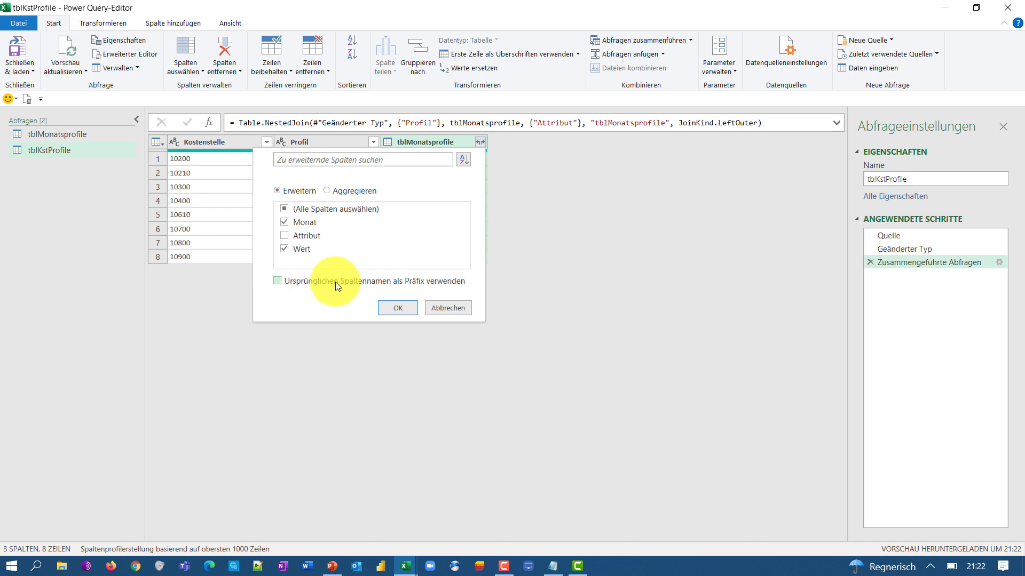
{"action": "left_click", "coordinate": [382, 302]}
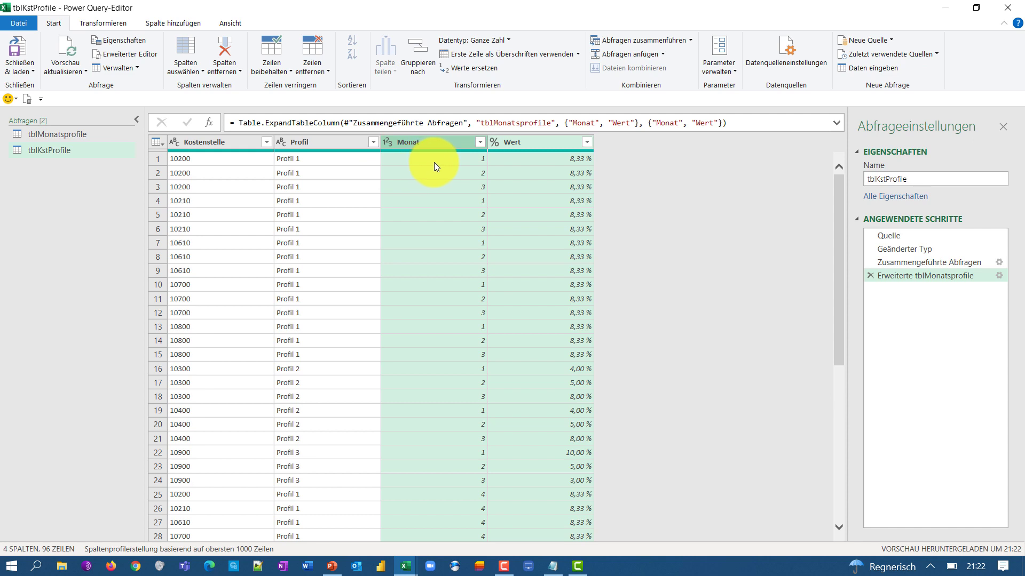
{"action": "left_click", "coordinate": [307, 149]}
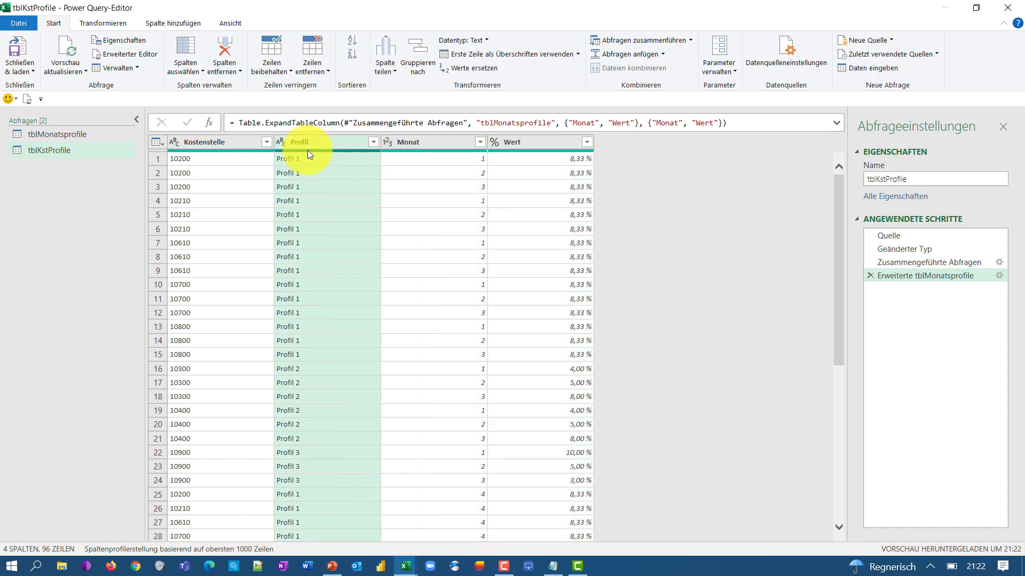
{"action": "key", "text": "Delete"}
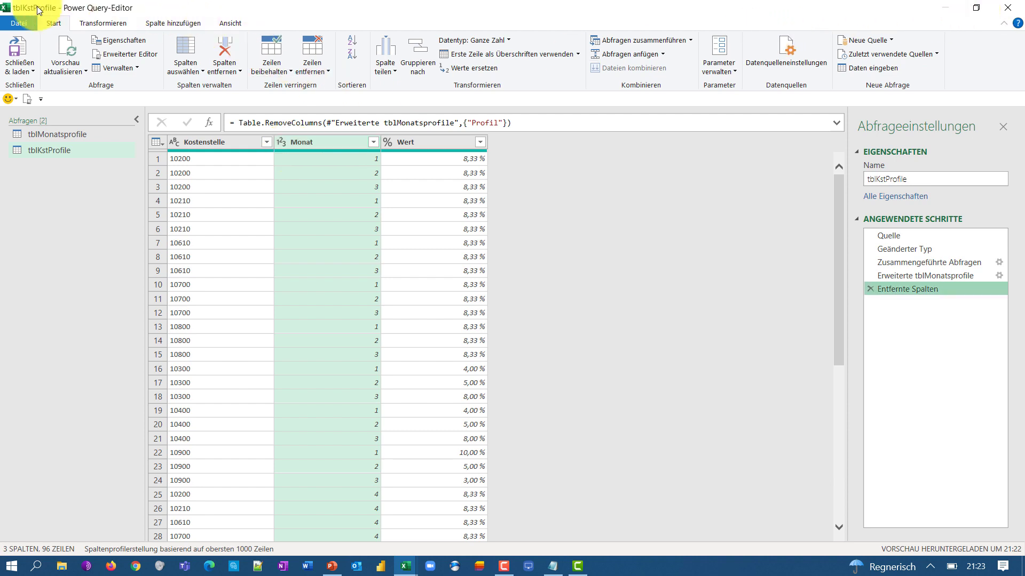
- Close and load tblKstProfile as connection only, added to the data model
{"action": "left_click", "coordinate": [24, 71]}
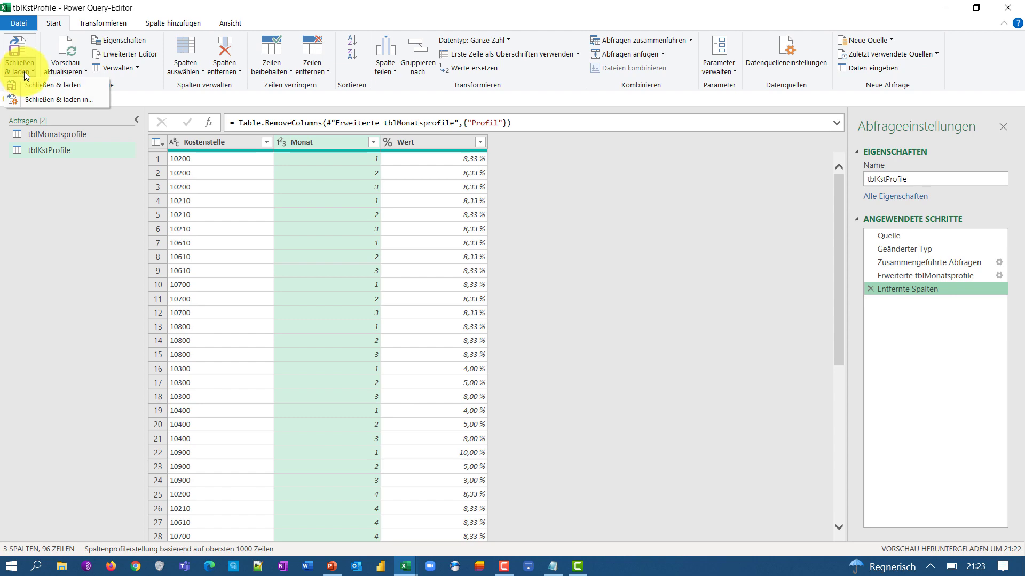
{"action": "left_click", "coordinate": [67, 96]}
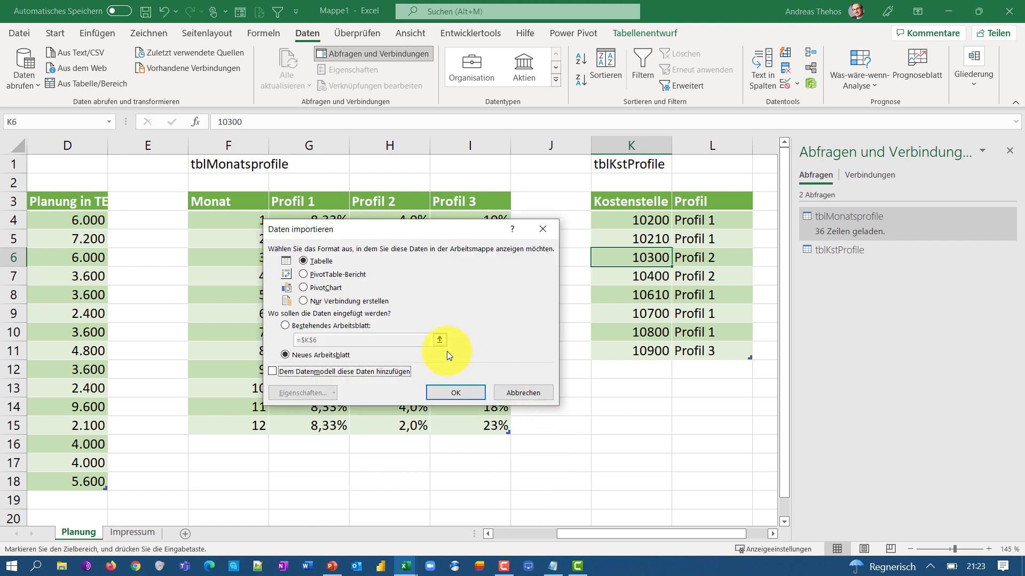
{"action": "left_click", "coordinate": [324, 300]}
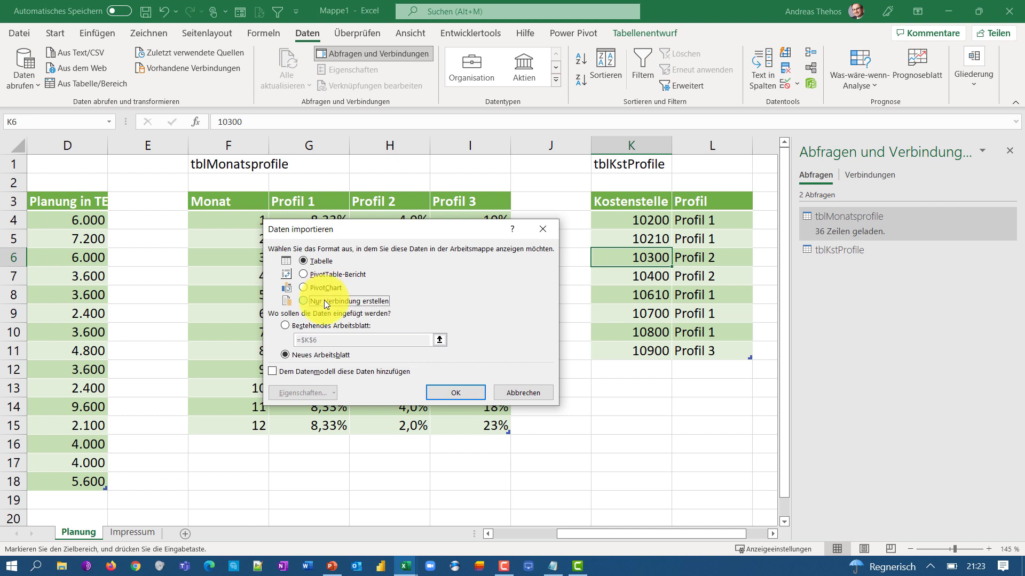
{"action": "left_click", "coordinate": [321, 373]}
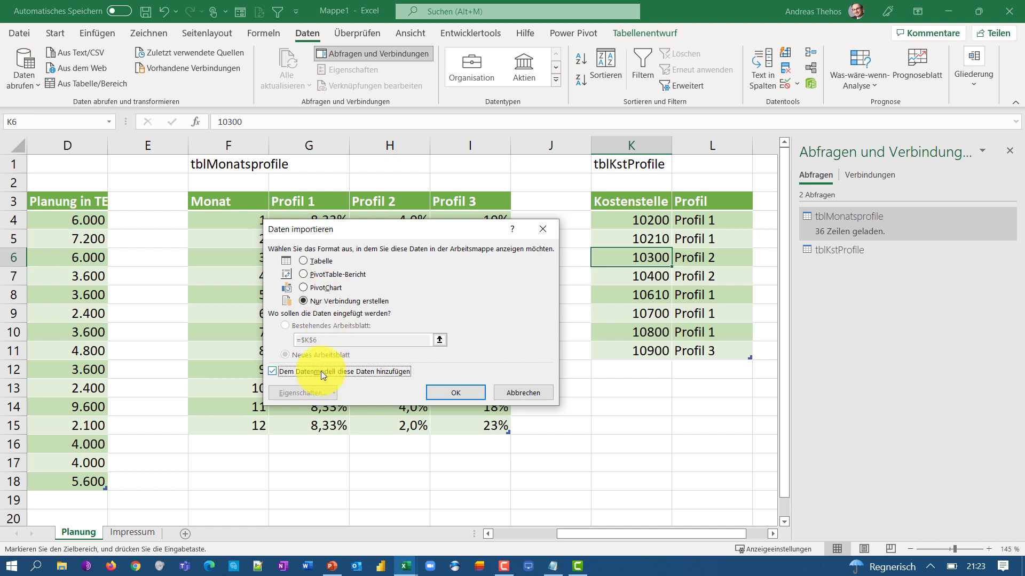
{"action": "left_click", "coordinate": [431, 388]}
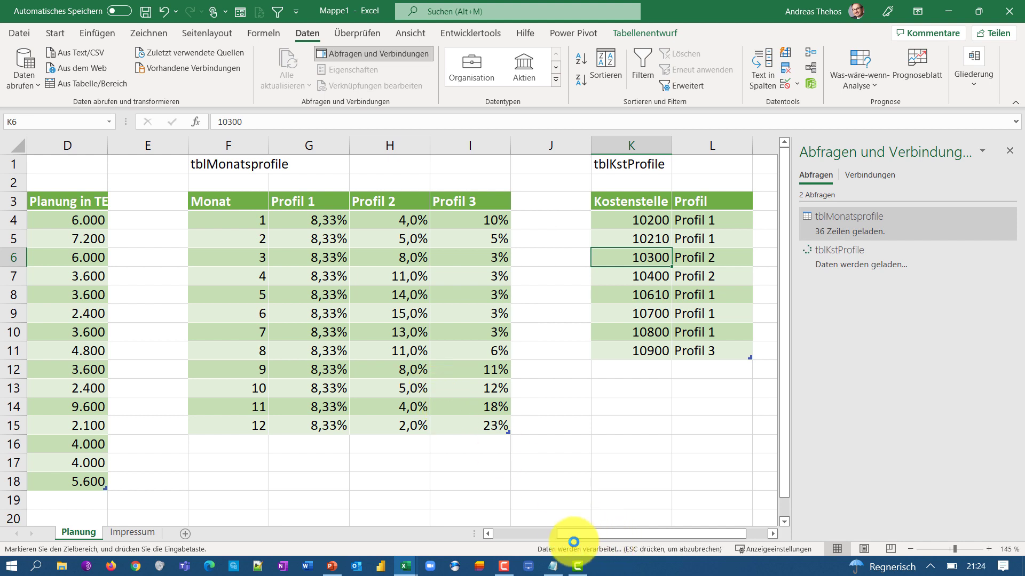
{"action": "left_click", "coordinate": [526, 534]}
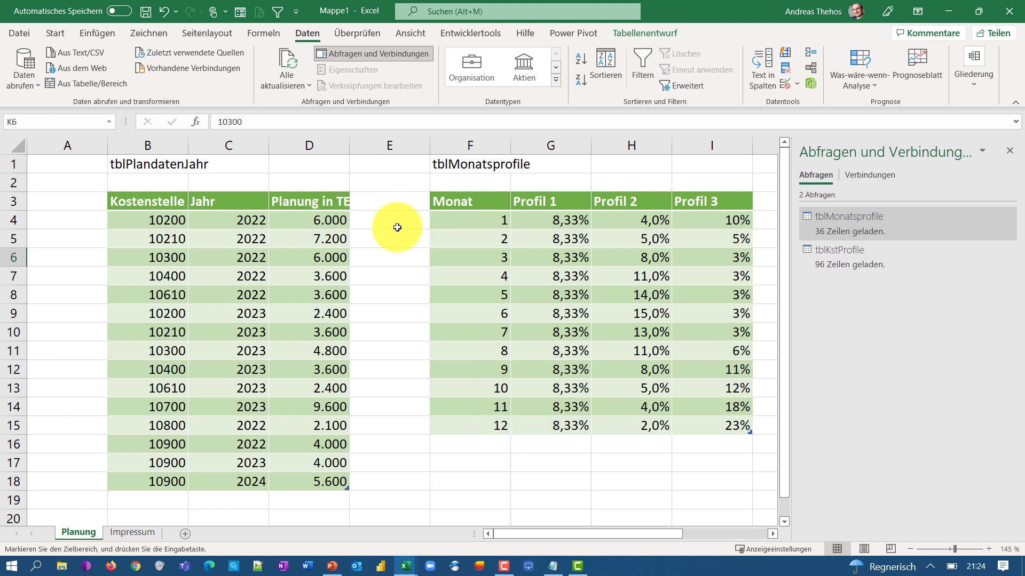
- Bring the tblPlandatenJahr table into Power Query via Aus Tabelle/Bereich
{"action": "left_click", "coordinate": [232, 232]}
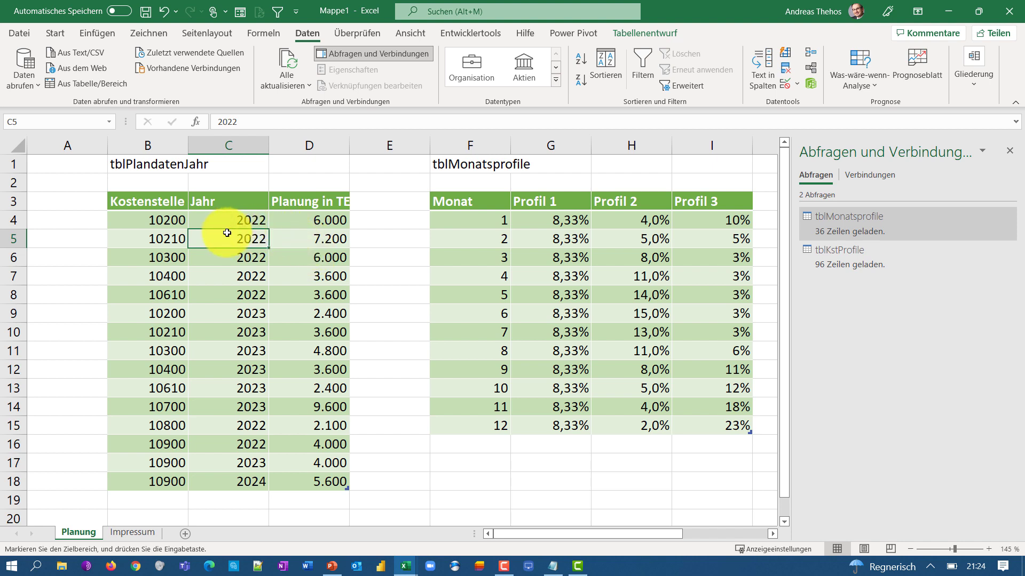
{"action": "left_click", "coordinate": [97, 78]}
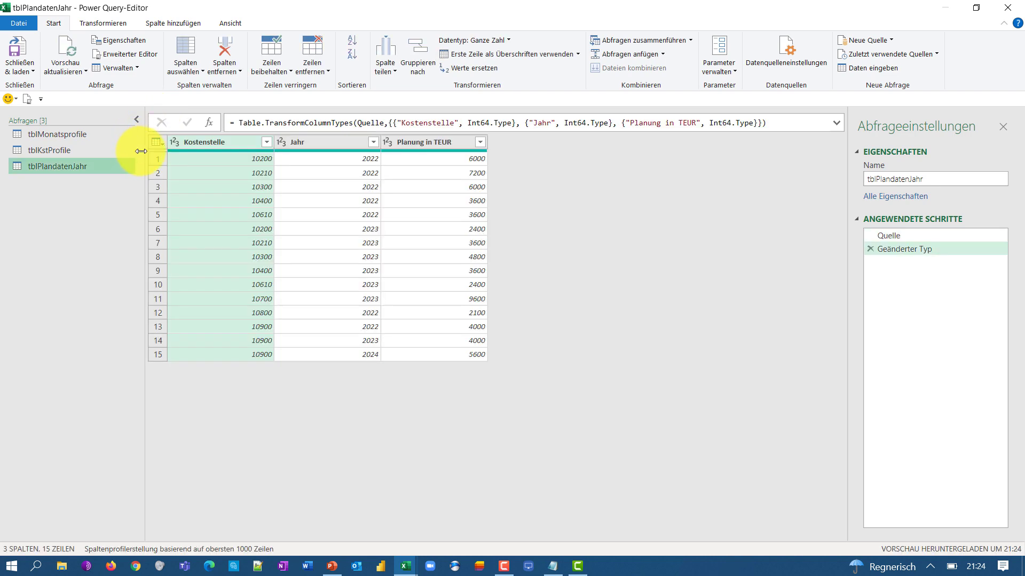
- Set Kostenstelle in tblPlandatenJahr to Text, replacing the existing type
{"action": "left_click", "coordinate": [175, 142]}
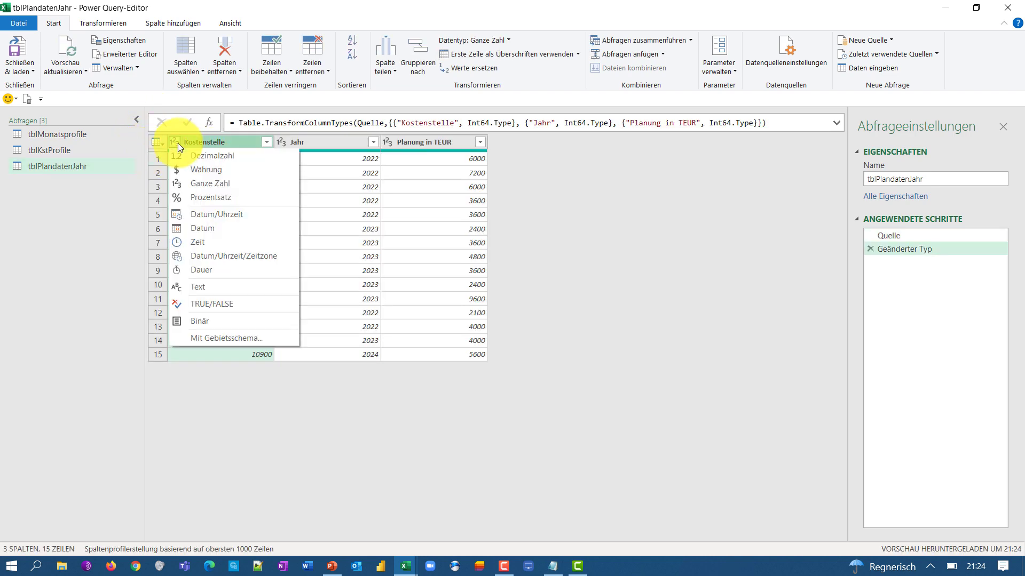
{"action": "left_click", "coordinate": [198, 287]}
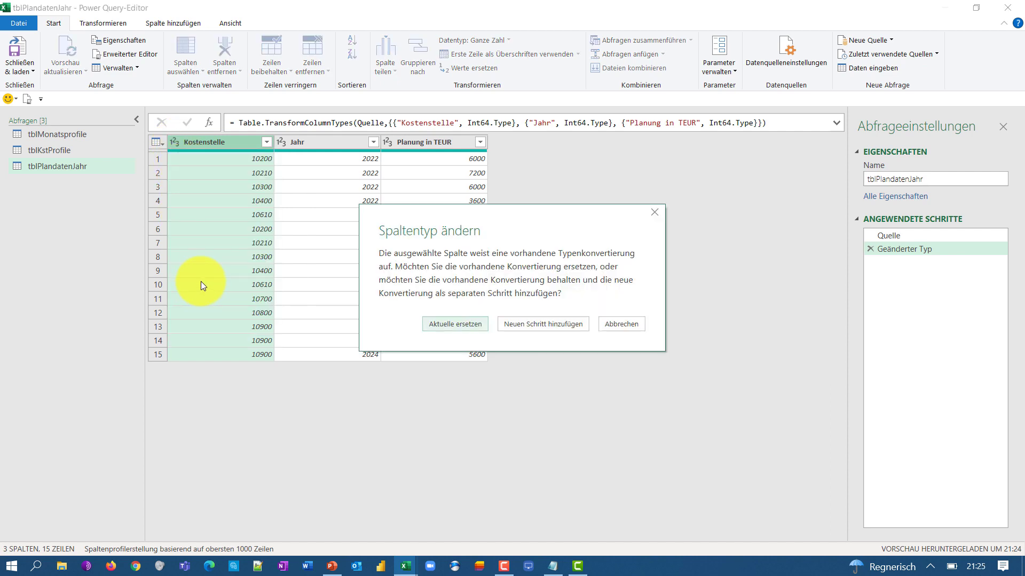
{"action": "left_click", "coordinate": [433, 324]}
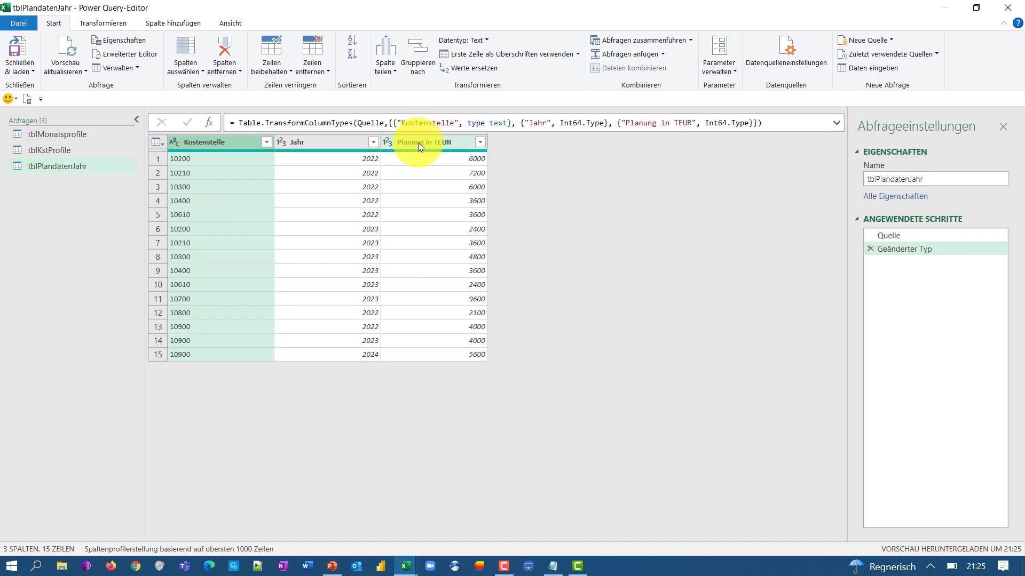
- Multiply Planung in TEUR by 1000 and rename the column Planung in EUR
{"action": "left_click", "coordinate": [418, 143]}
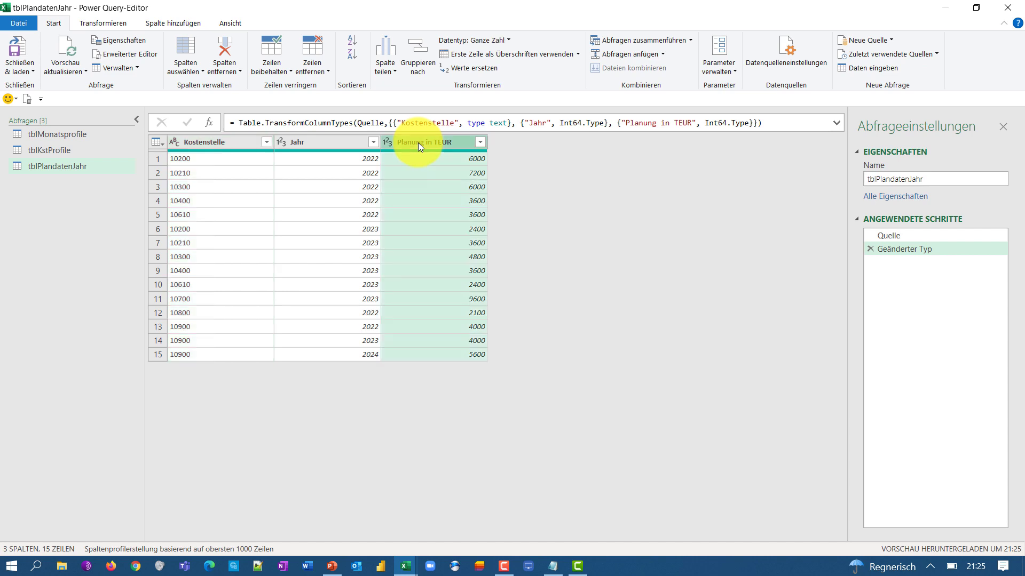
{"action": "left_click", "coordinate": [110, 22]}
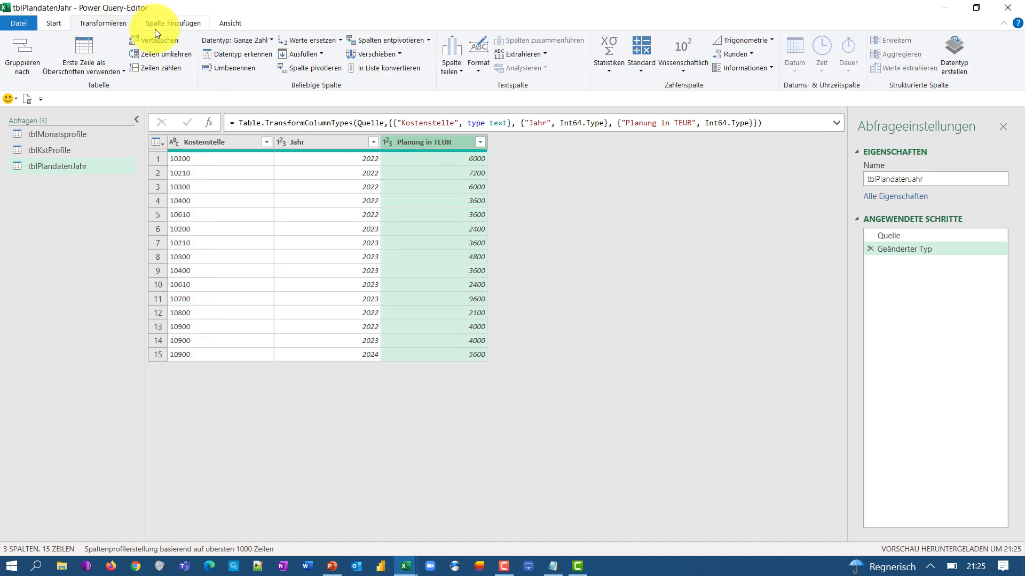
{"action": "left_click", "coordinate": [640, 47]}
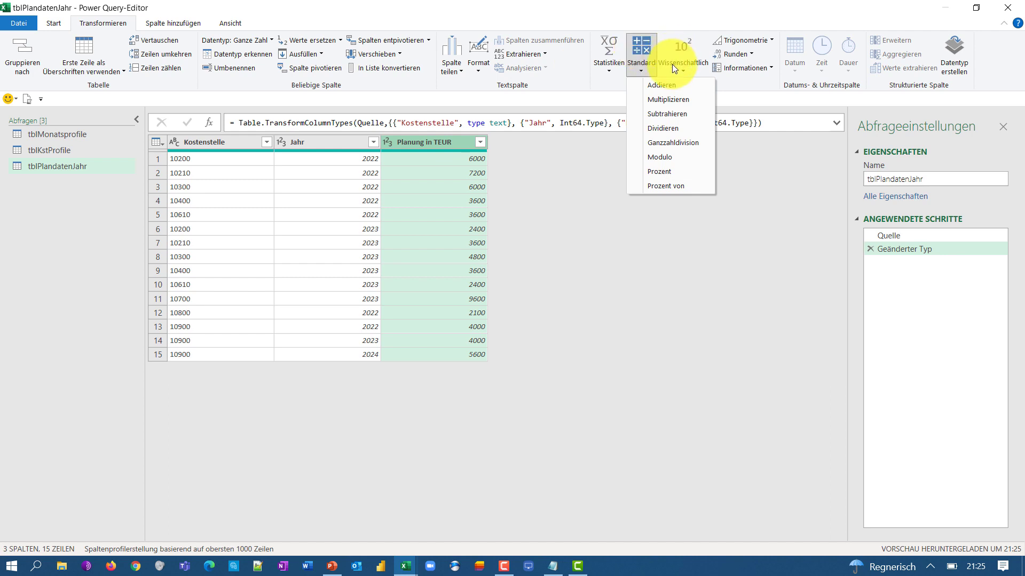
{"action": "left_click", "coordinate": [665, 98]}
{"action": "type", "text": "1000"}
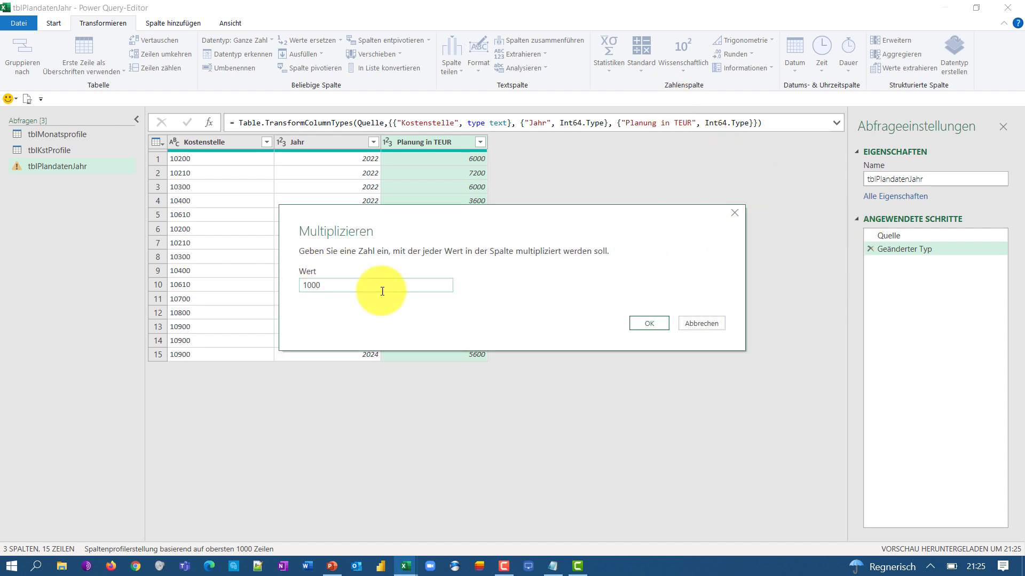
{"action": "left_click", "coordinate": [652, 325]}
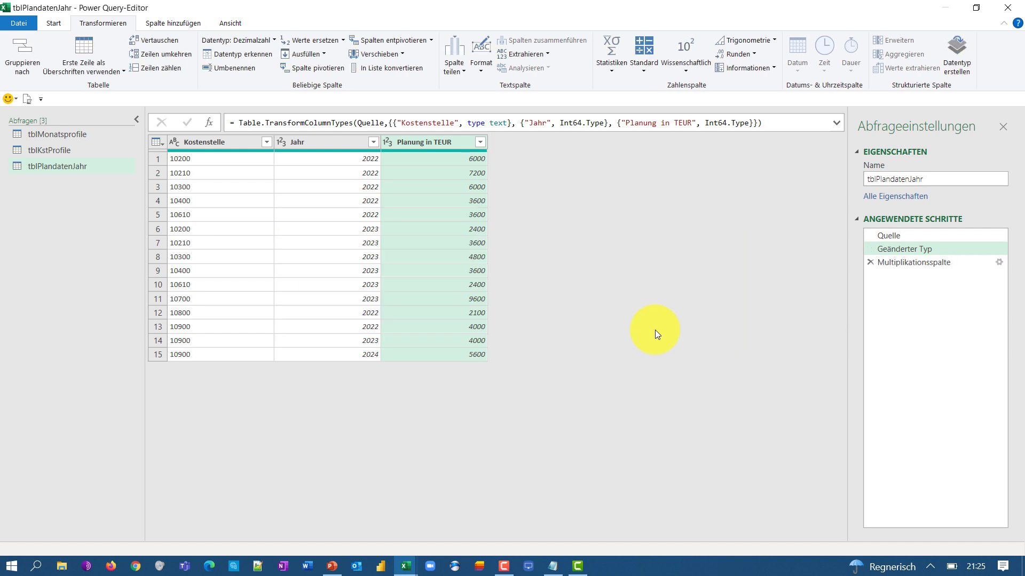
{"action": "double_click", "coordinate": [438, 143]}
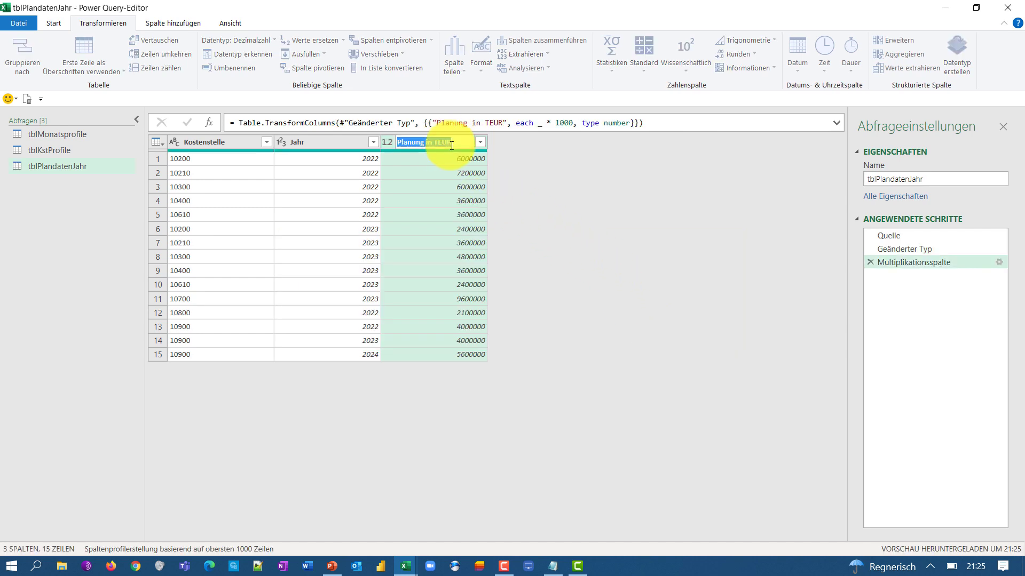
{"action": "key", "text": "Home"}
{"action": "key", "text": "Return"}
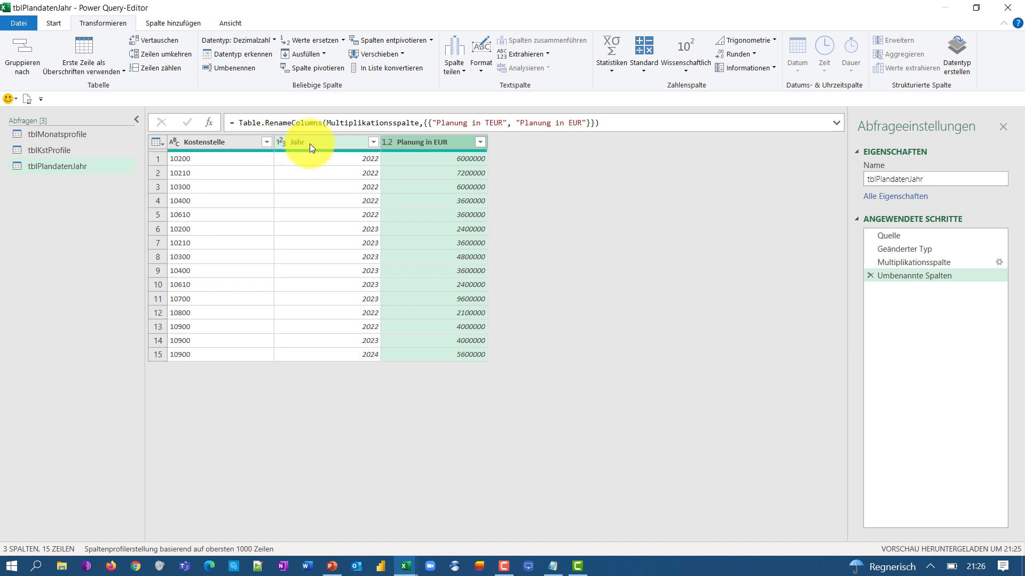
- Add the prefix 'PK' to the Jahr values and make Planung in EUR a Währung column
{"action": "left_click", "coordinate": [309, 143]}
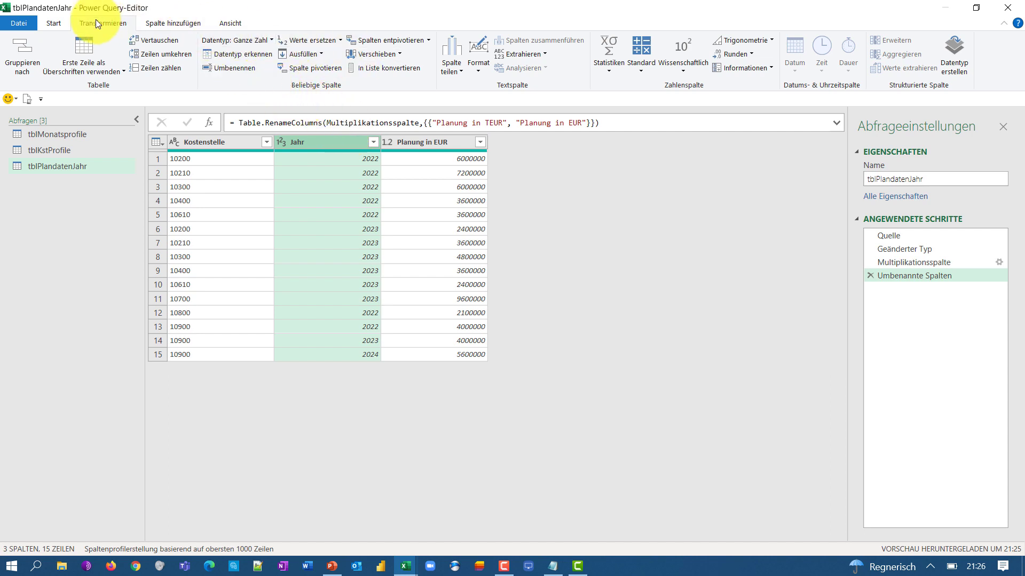
{"action": "left_click", "coordinate": [476, 71]}
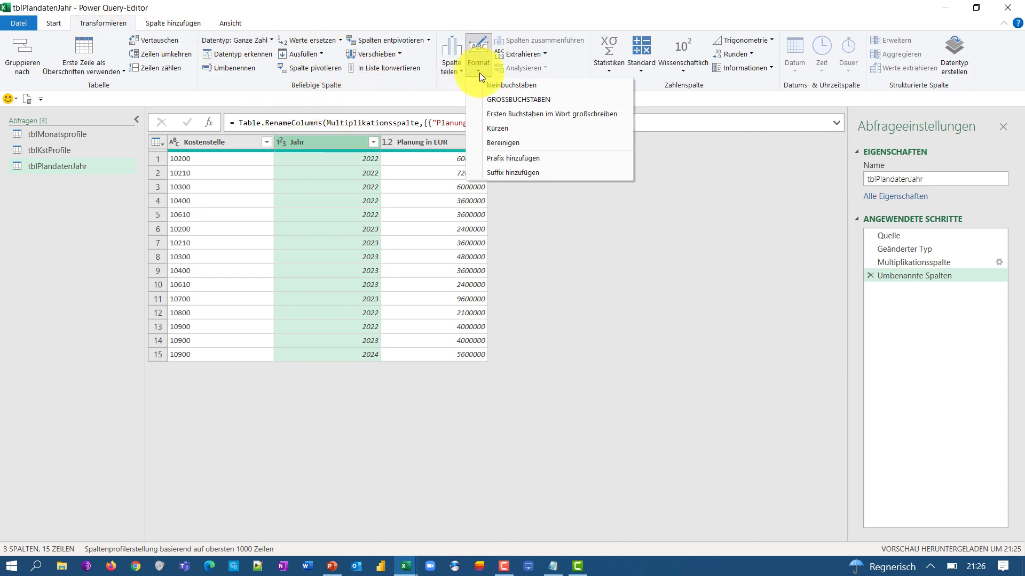
{"action": "left_click", "coordinate": [517, 158]}
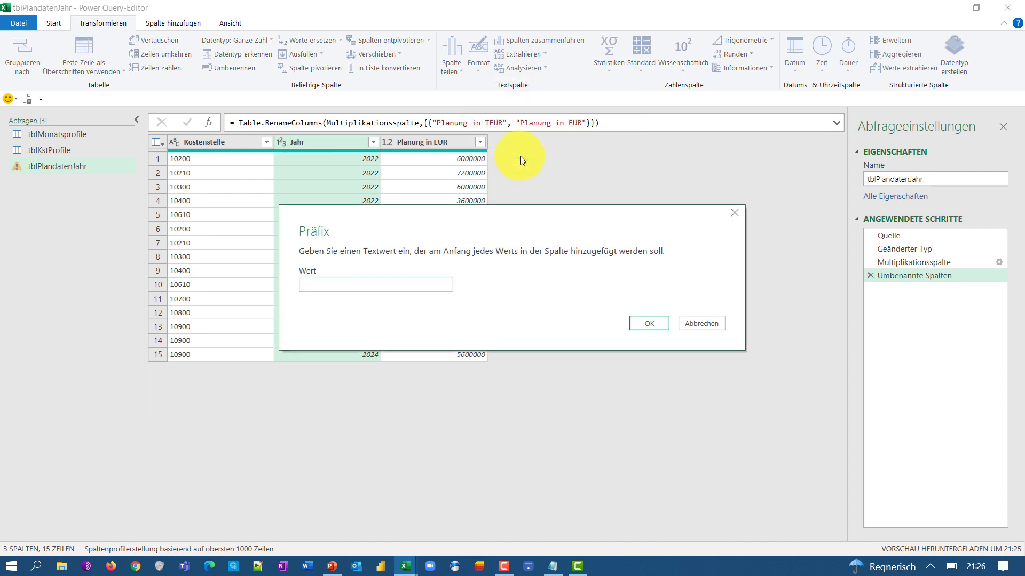
{"action": "type", "text": "PK"}
{"action": "left_click", "coordinate": [648, 321]}
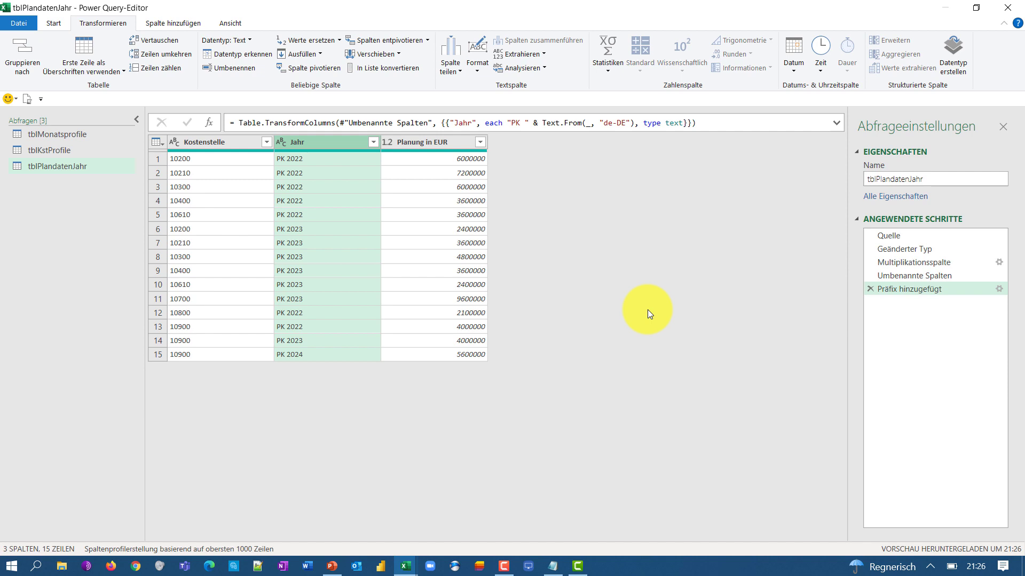
{"action": "left_click", "coordinate": [387, 142]}
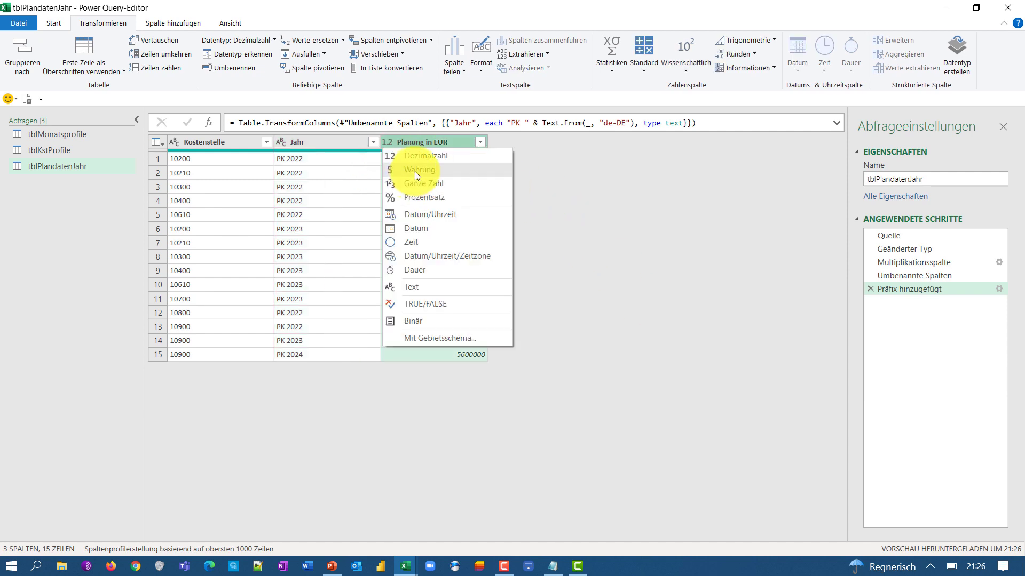
{"action": "left_click", "coordinate": [414, 171]}
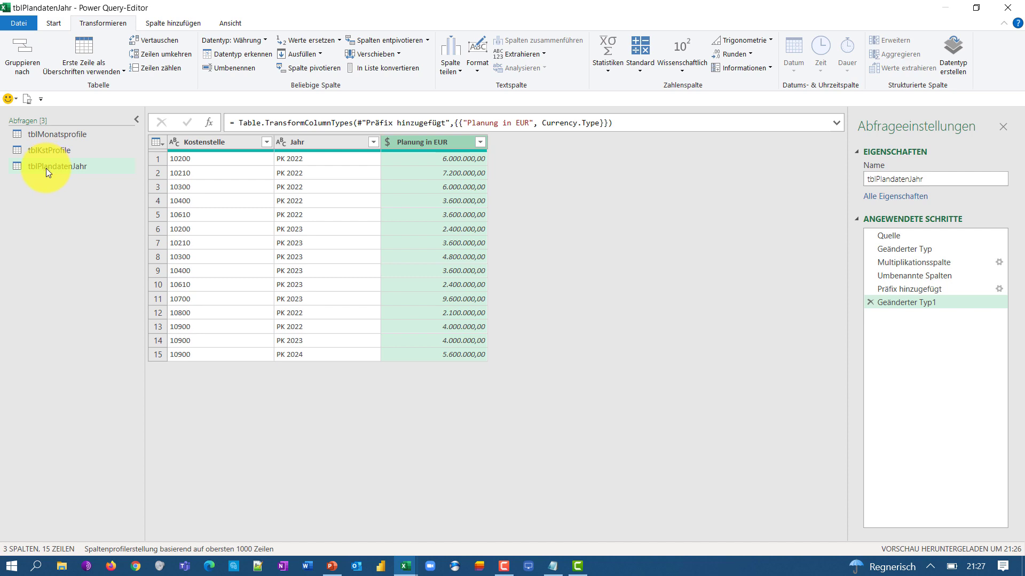
- Duplicate the tblPlandatenJahr query and name the copy tblPlandatenMonat
{"action": "right_click", "coordinate": [46, 168]}
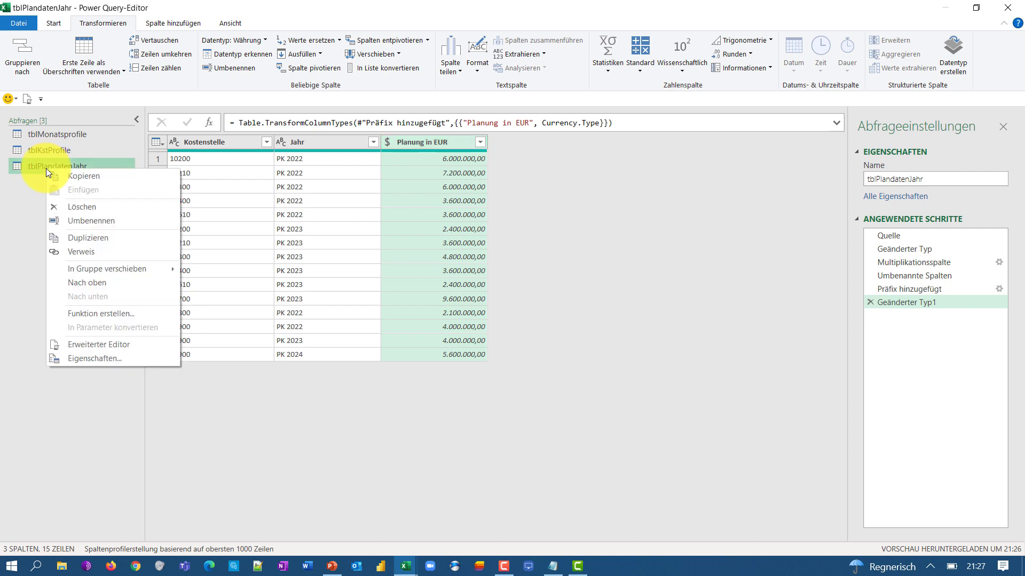
{"action": "left_click", "coordinate": [70, 235]}
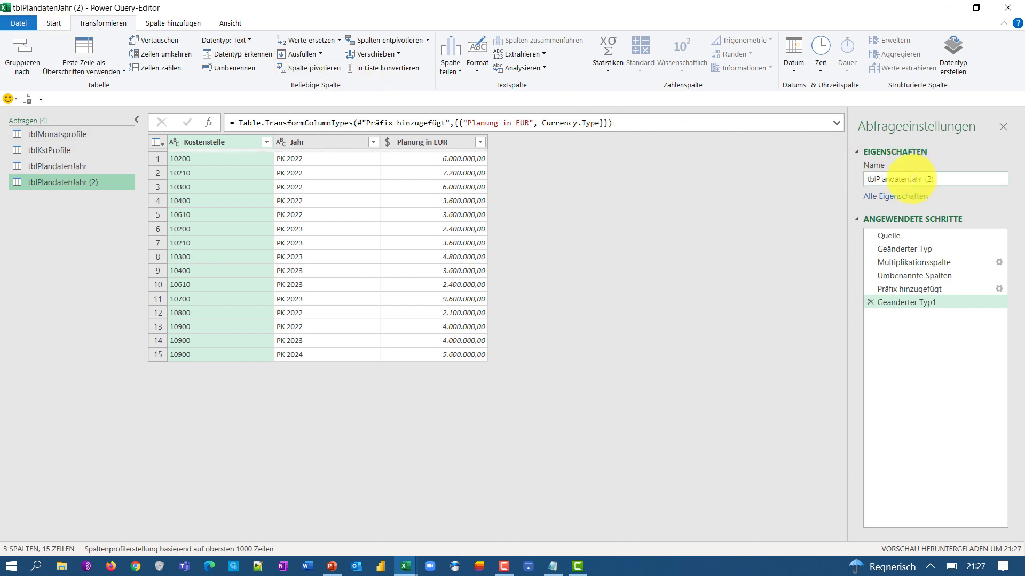
{"action": "left_click", "coordinate": [952, 184]}
{"action": "left_click", "coordinate": [956, 183]}
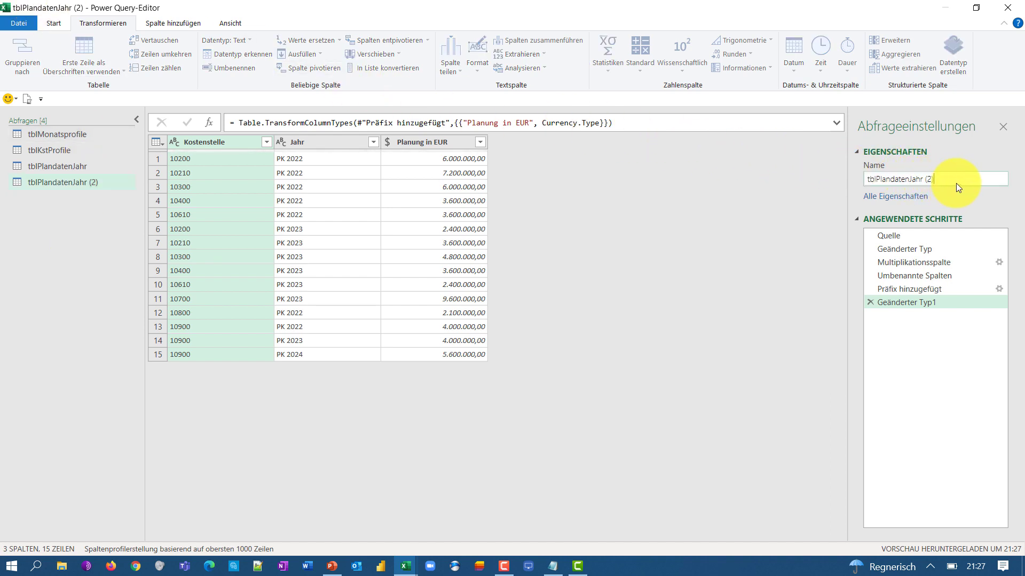
{"action": "key", "text": "BackSpace"}
{"action": "key", "text": "BackSpace"}
{"action": "key", "text": "BackSpace"}
{"action": "type", "text": "Mo"}
{"action": "type", "text": "nat"}
{"action": "key", "text": "Return"}
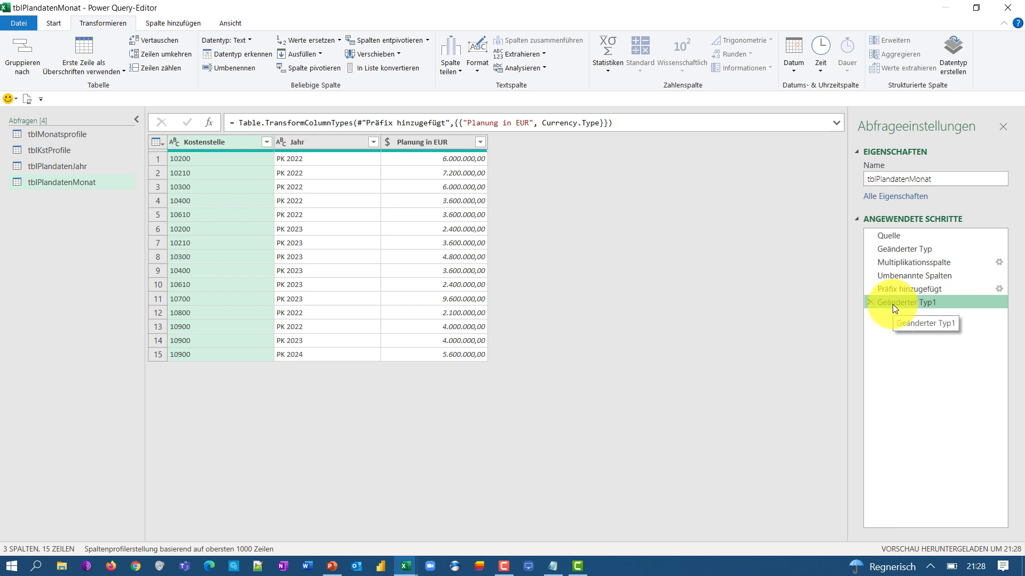
{"action": "left_click", "coordinate": [80, 166]}
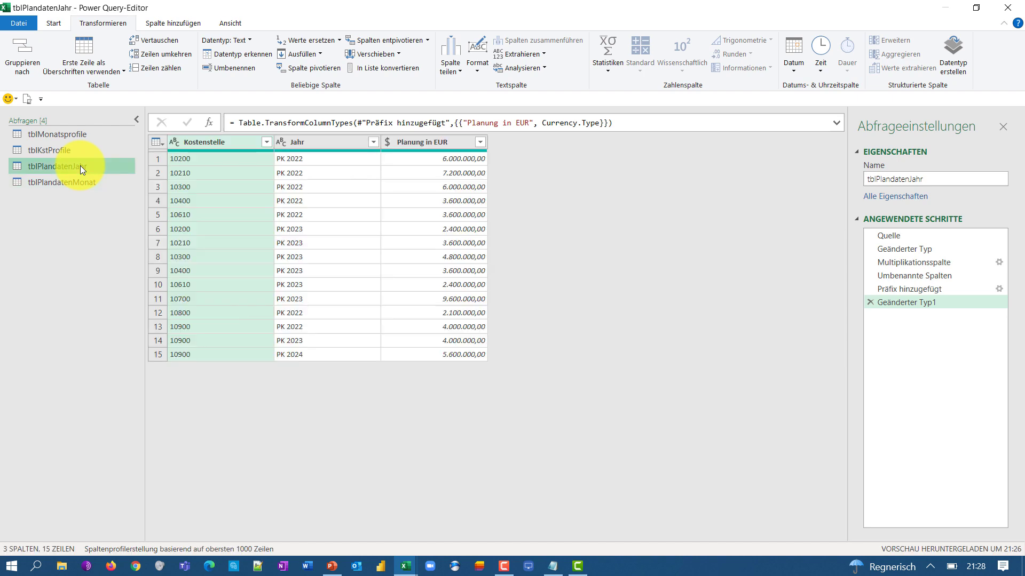
- Append the suffix '-komplett' to every Jahr value in tblPlandatenJahr
{"action": "left_click", "coordinate": [328, 142]}
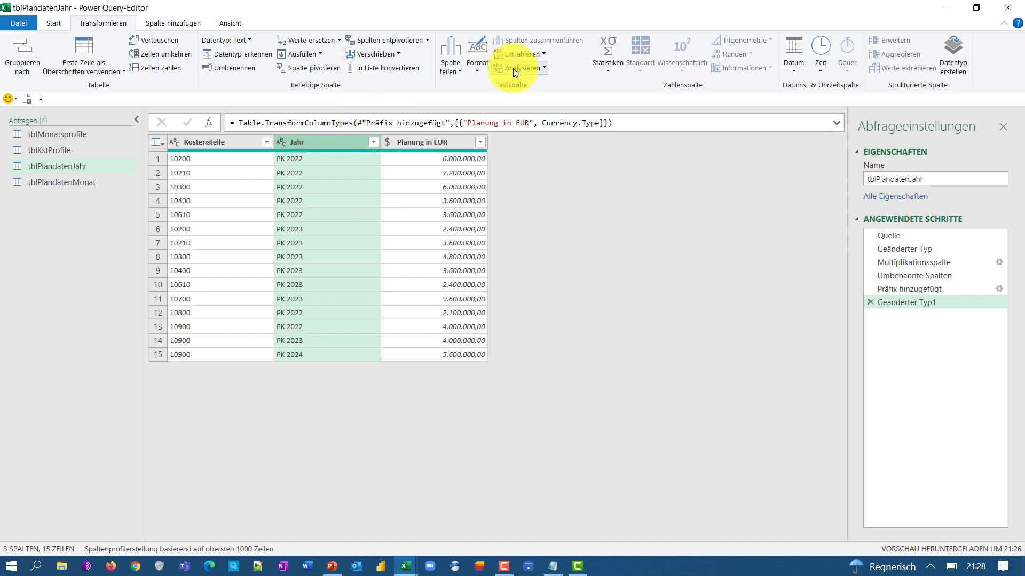
{"action": "left_click", "coordinate": [479, 64]}
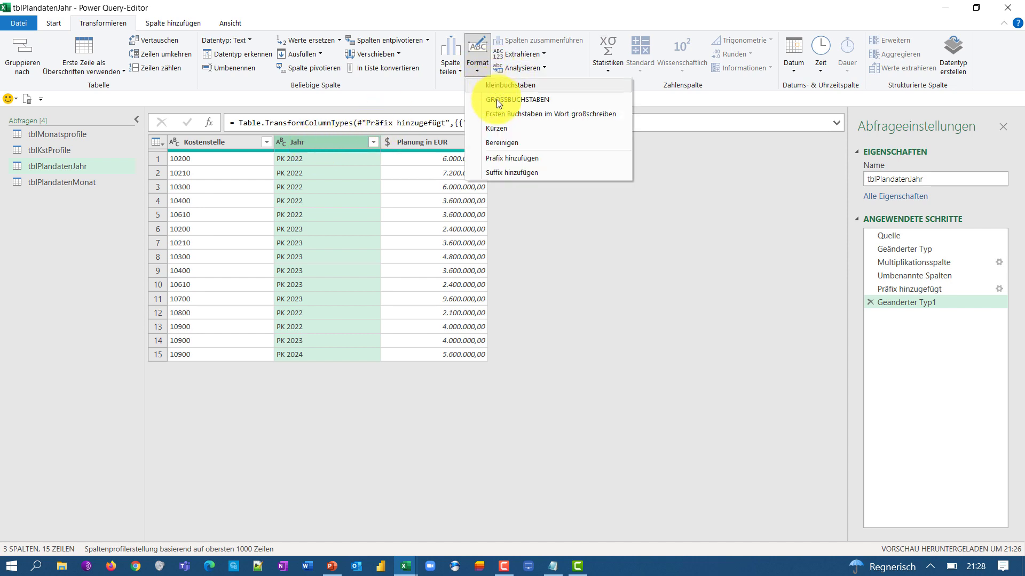
{"action": "left_click", "coordinate": [507, 173]}
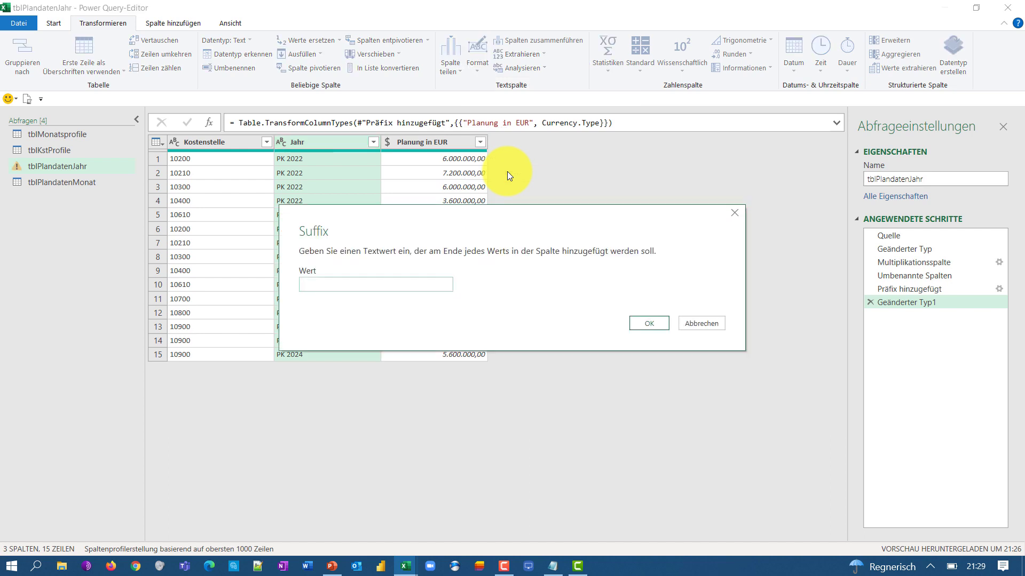
{"action": "type", "text": "-komplett"}
{"action": "key", "text": "Return"}
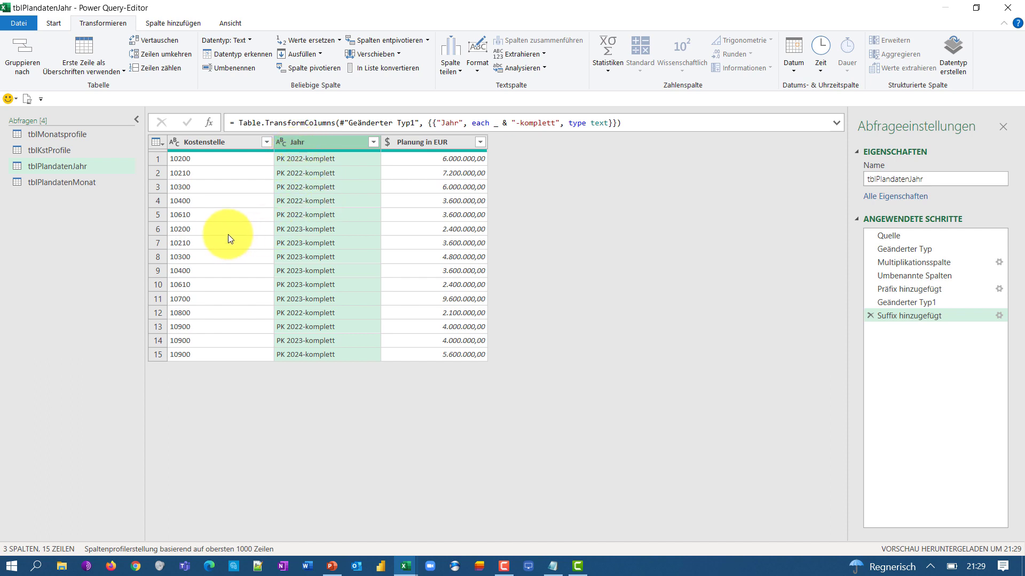
- Look at tblPlandatenMonat, then return to the tblKstProfile query
{"action": "left_click", "coordinate": [100, 188]}
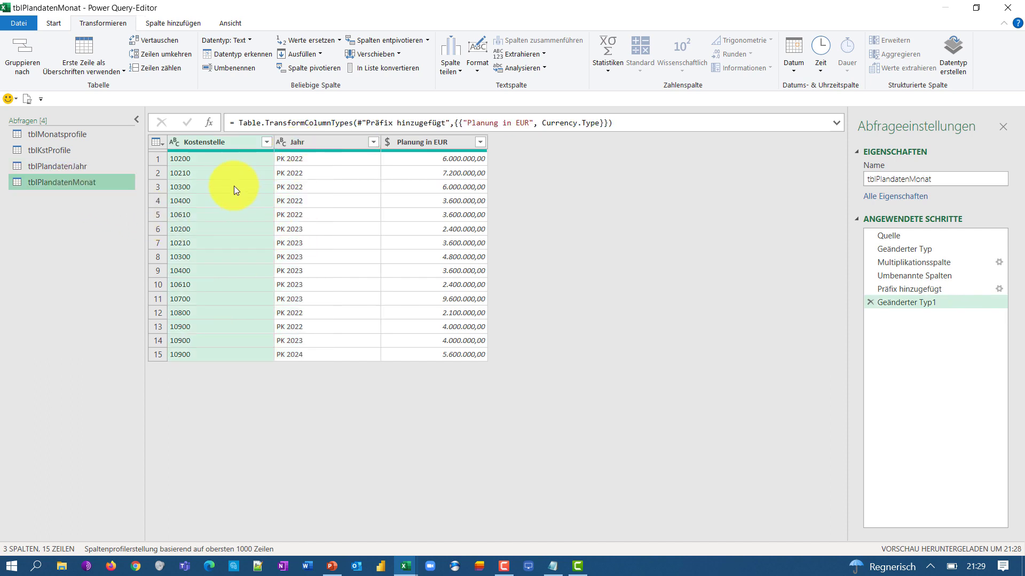
{"action": "left_click", "coordinate": [33, 147]}
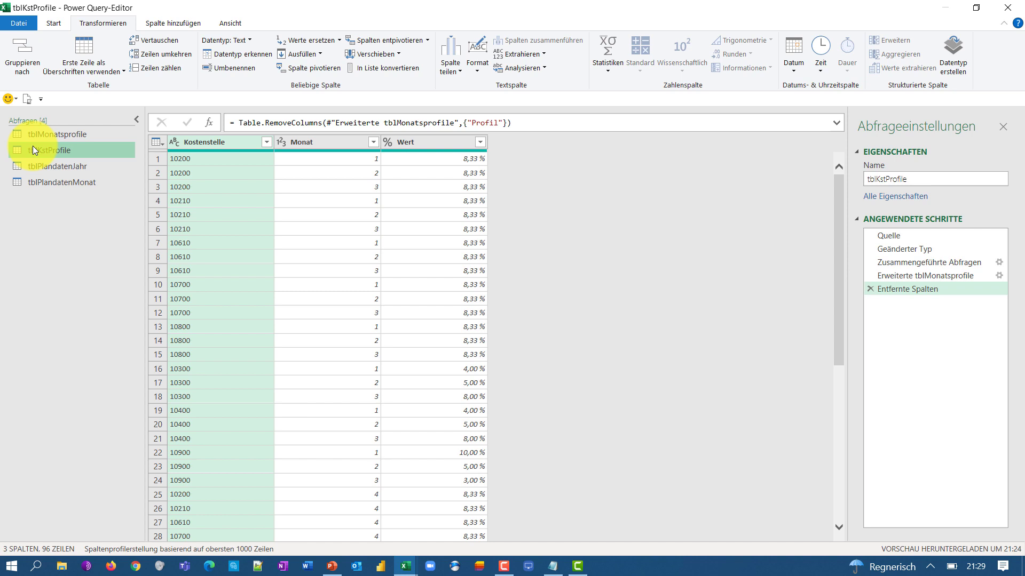
- Merge tblPlandatenMonat with tblKstProfile, matching Kostenstelle in both tables
{"action": "left_click", "coordinate": [55, 184]}
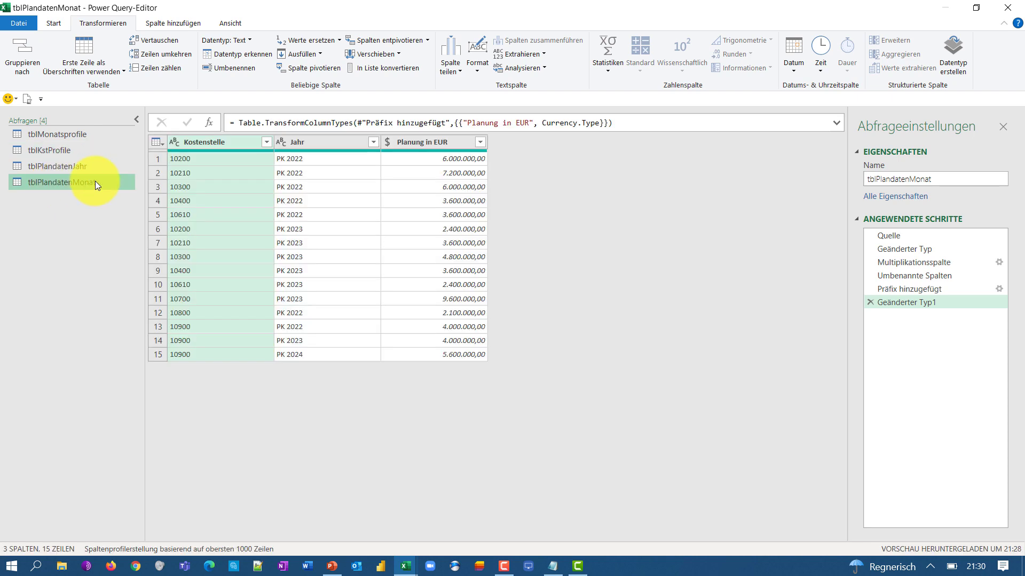
{"action": "left_click", "coordinate": [203, 143]}
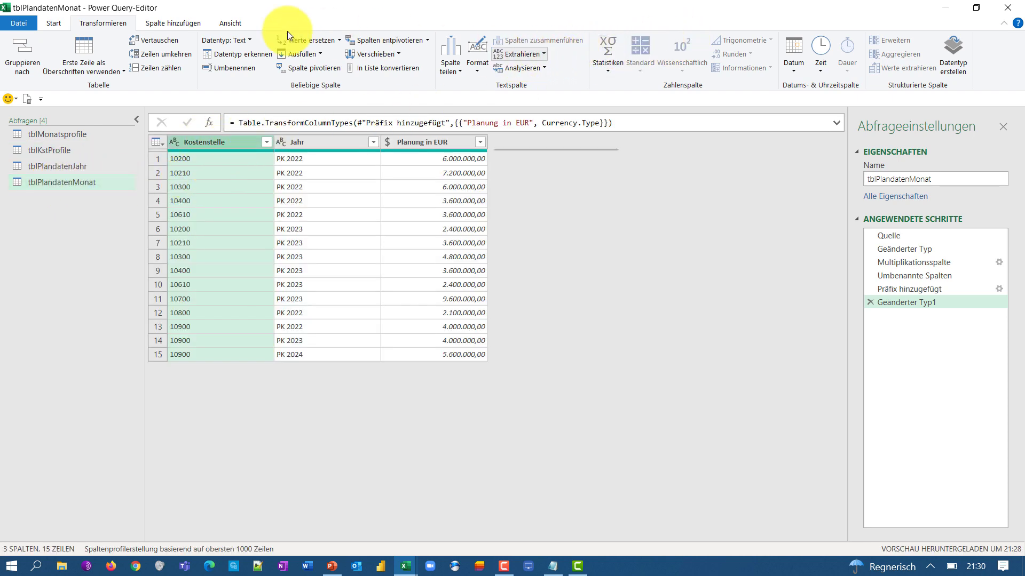
{"action": "left_click", "coordinate": [53, 24]}
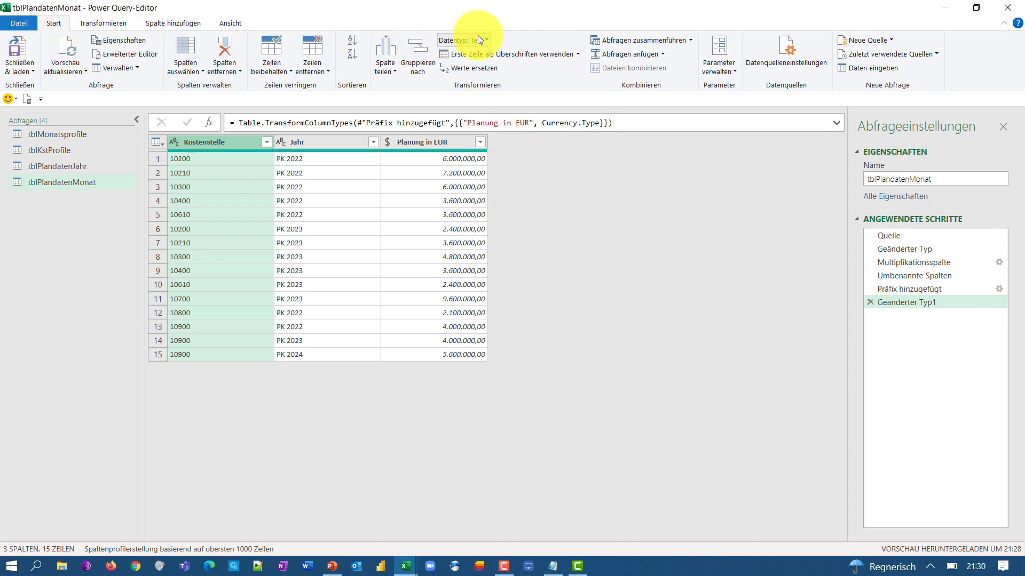
{"action": "left_click", "coordinate": [654, 40]}
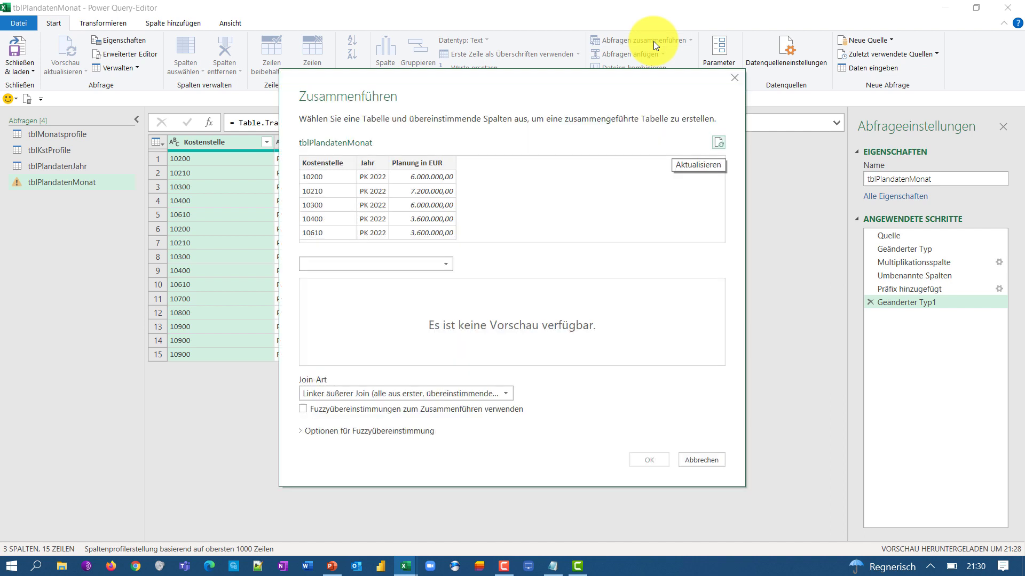
{"action": "left_click", "coordinate": [401, 267]}
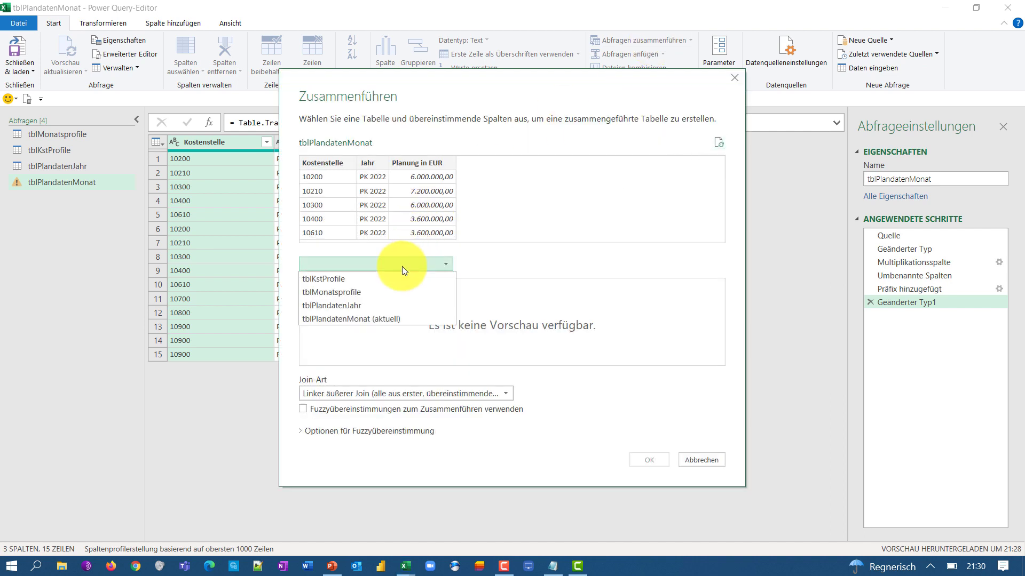
{"action": "left_click", "coordinate": [353, 292]}
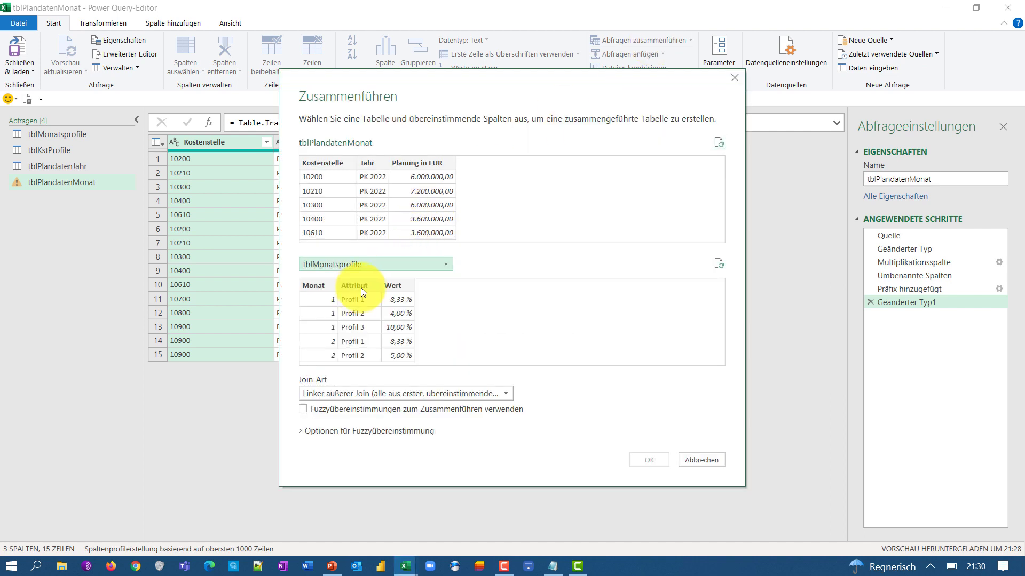
{"action": "left_click", "coordinate": [366, 262]}
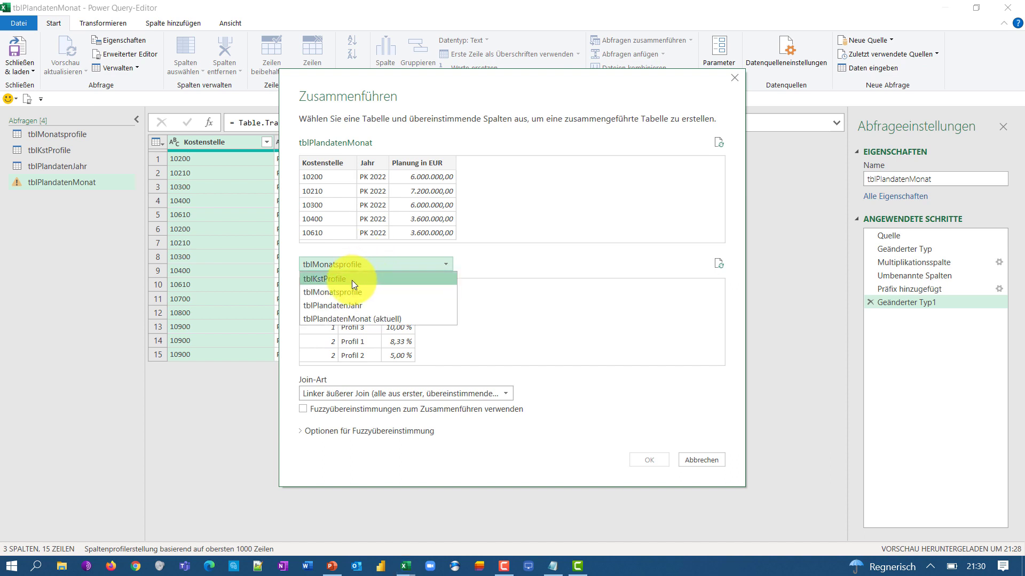
{"action": "left_click", "coordinate": [352, 281]}
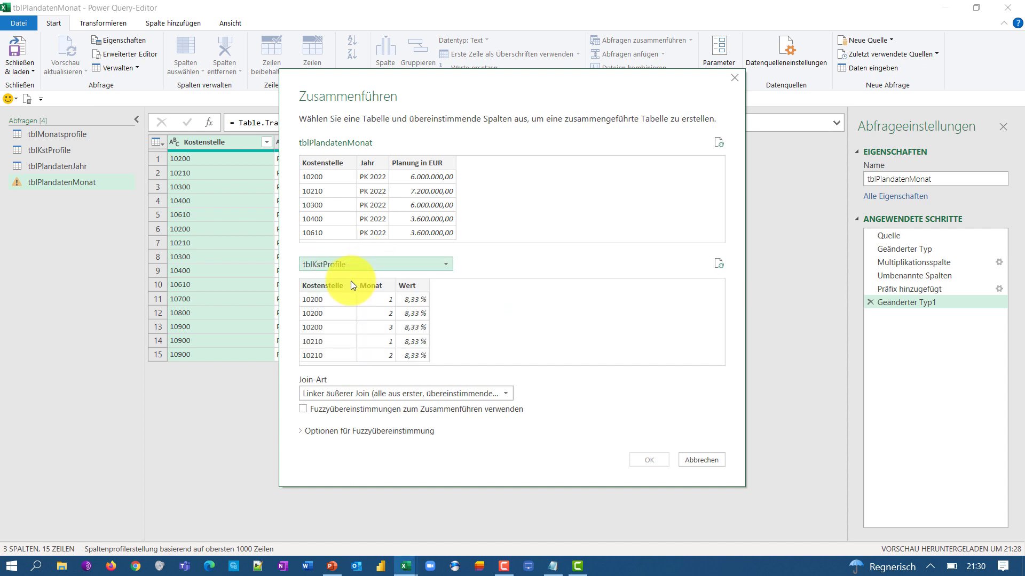
{"action": "left_click", "coordinate": [334, 172]}
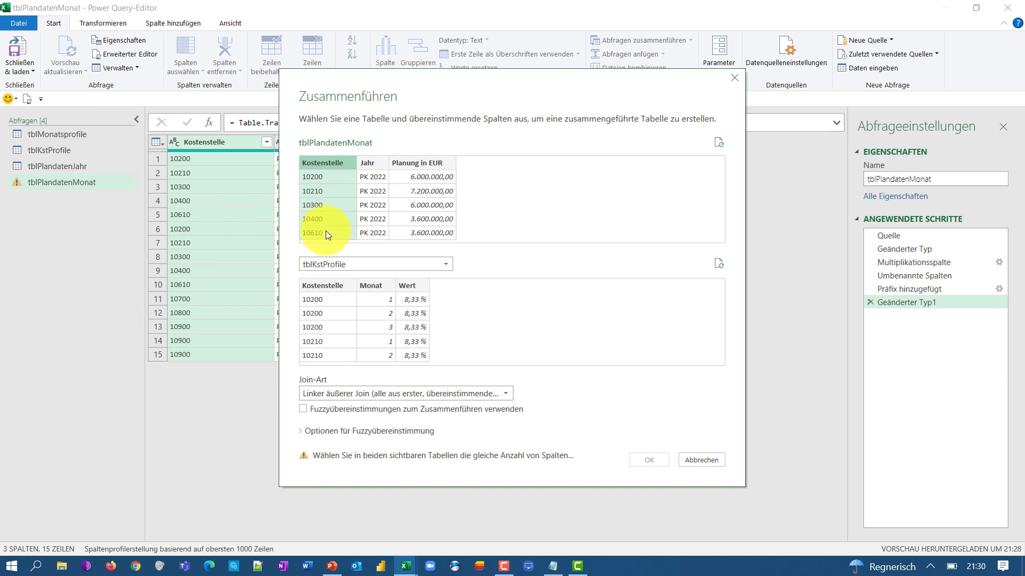
{"action": "left_click", "coordinate": [313, 285]}
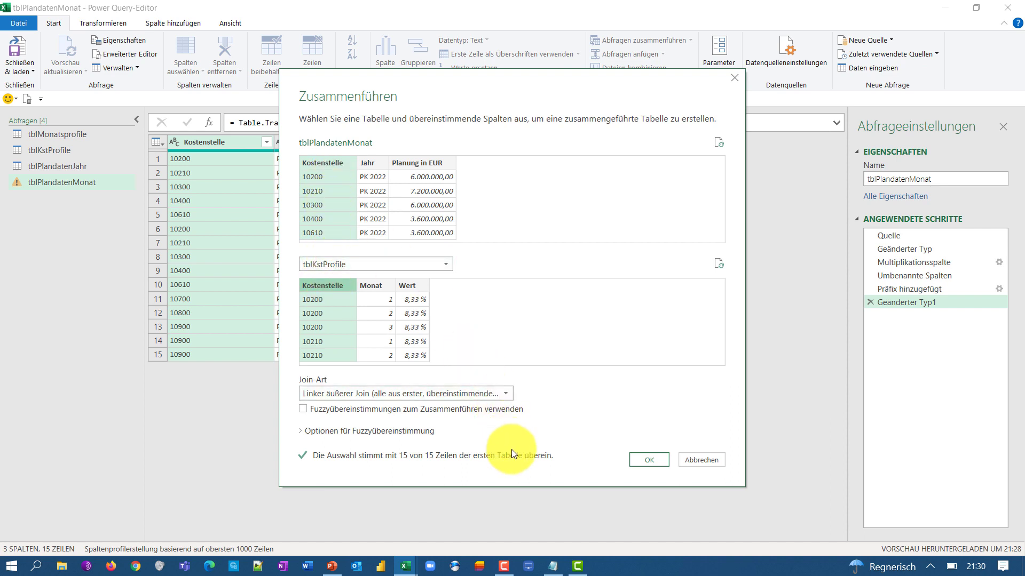
{"action": "left_click", "coordinate": [645, 460]}
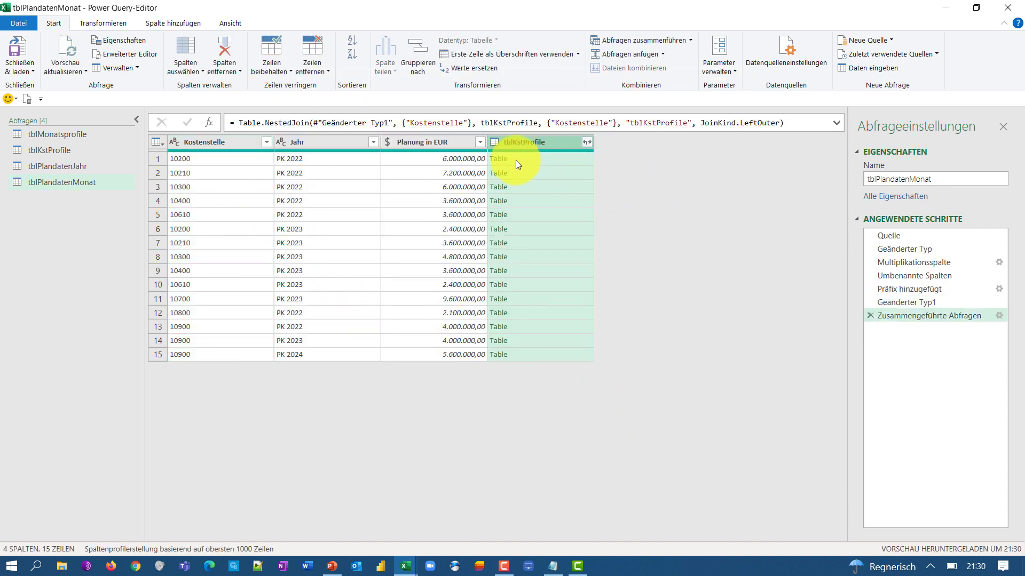
- Expand tblKstProfile into only Monat and Wert, without the table-name prefix
{"action": "left_click", "coordinate": [588, 142]}
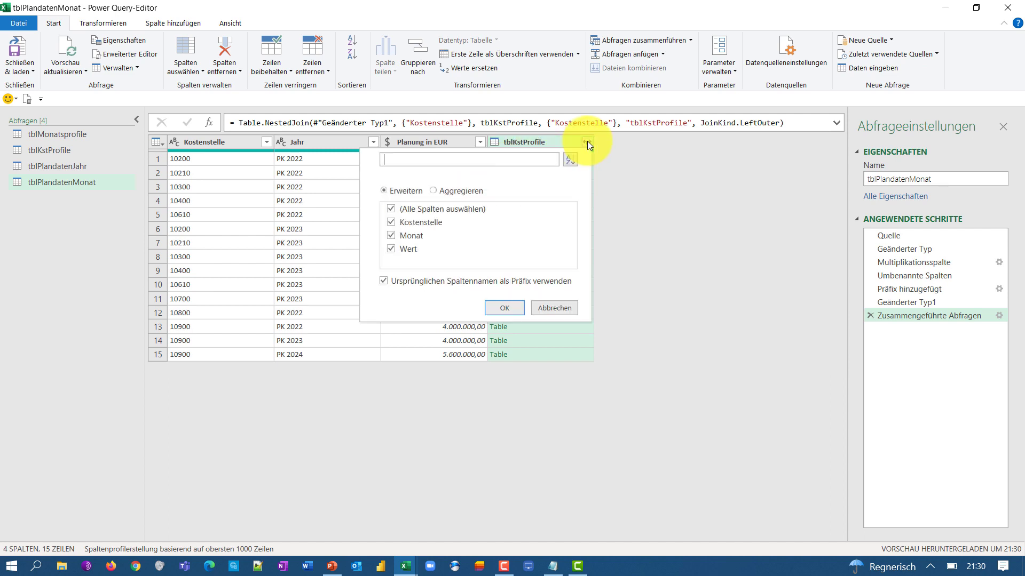
{"action": "left_click", "coordinate": [394, 224]}
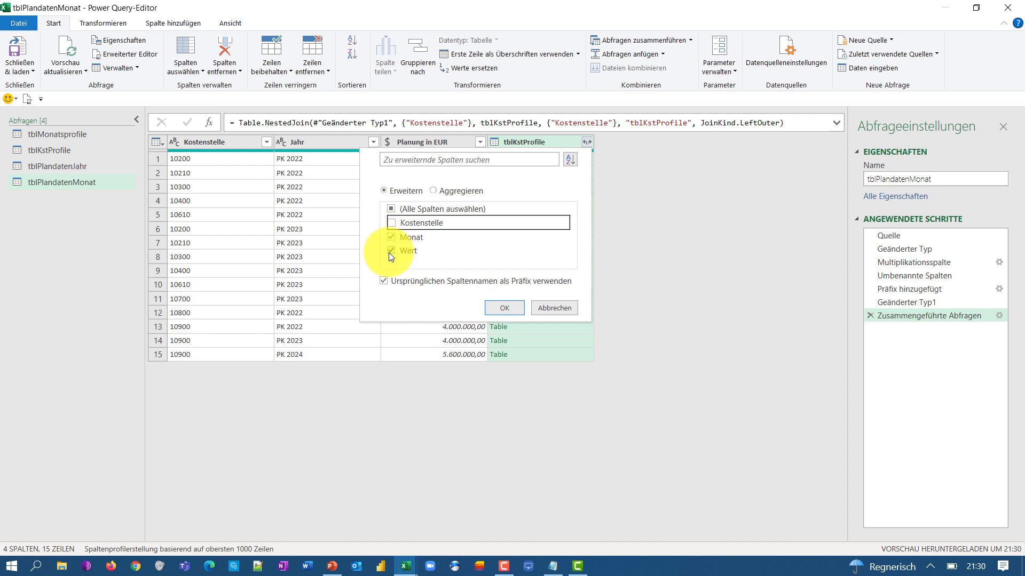
{"action": "left_click", "coordinate": [383, 281]}
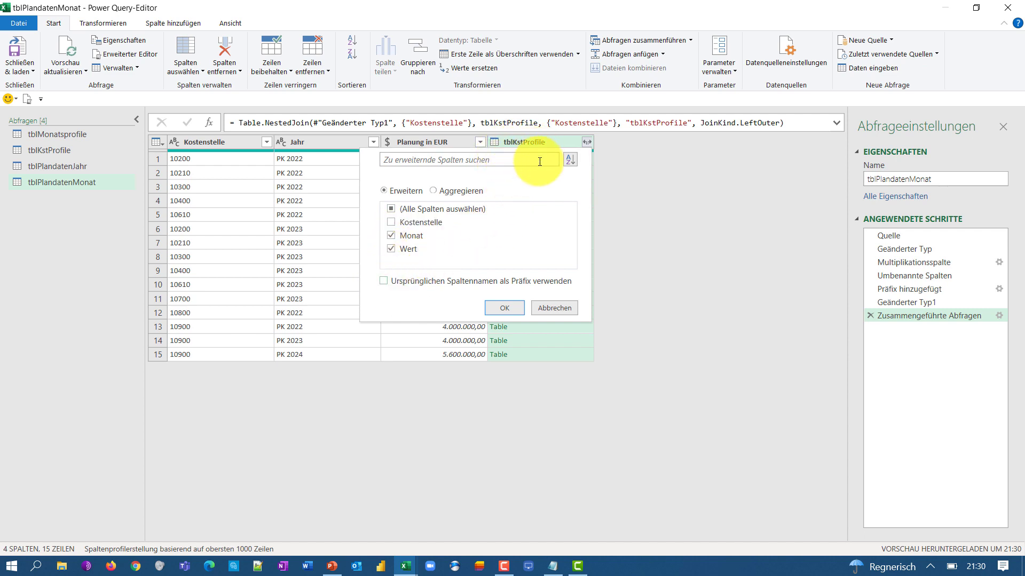
{"action": "left_click", "coordinate": [492, 310]}
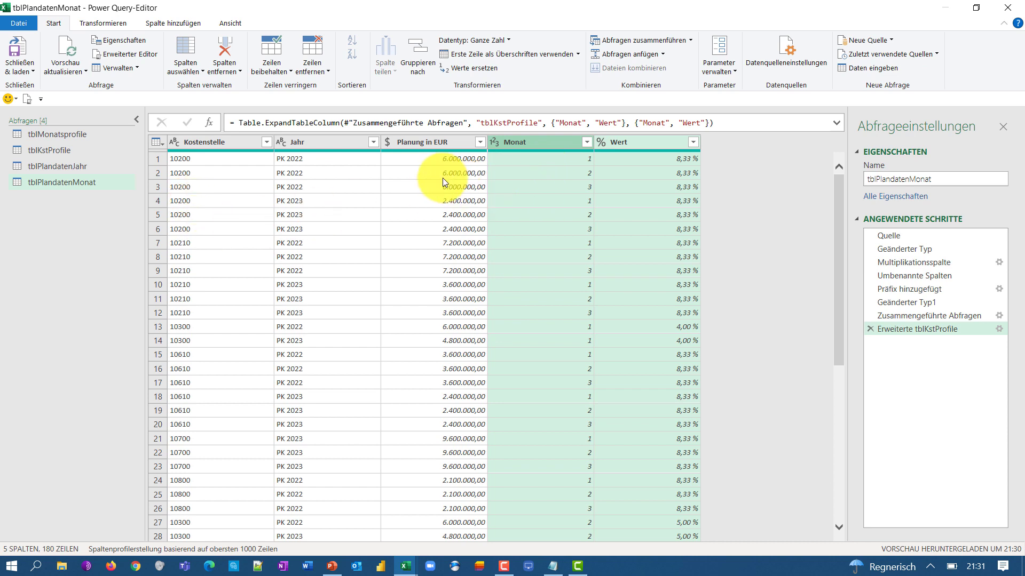
- Add a Multiplikation column that multiplies Planung in EUR by Wert
{"action": "left_click", "coordinate": [428, 141]}
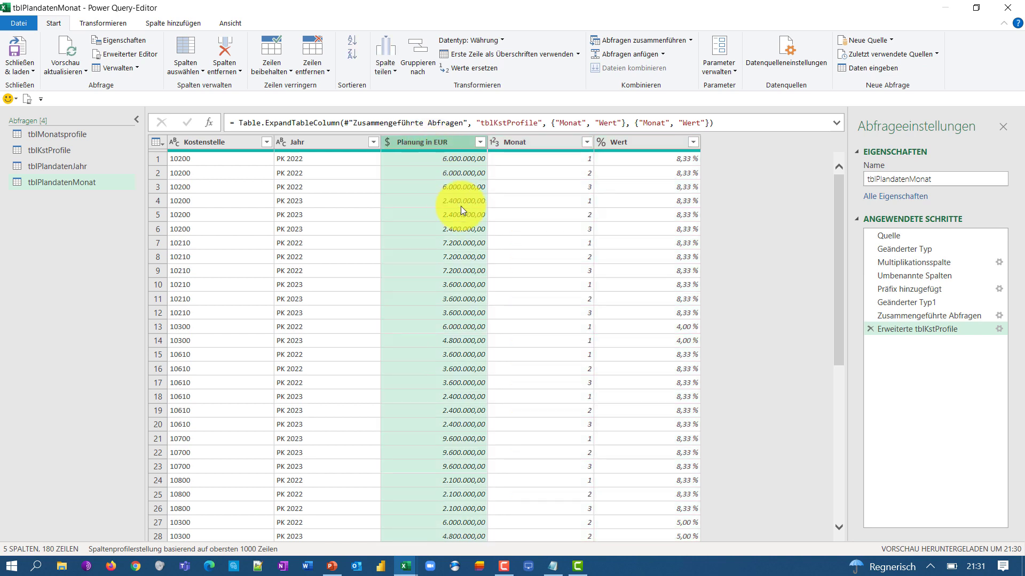
{"action": "left_click", "coordinate": [632, 139], "text": "shift"}
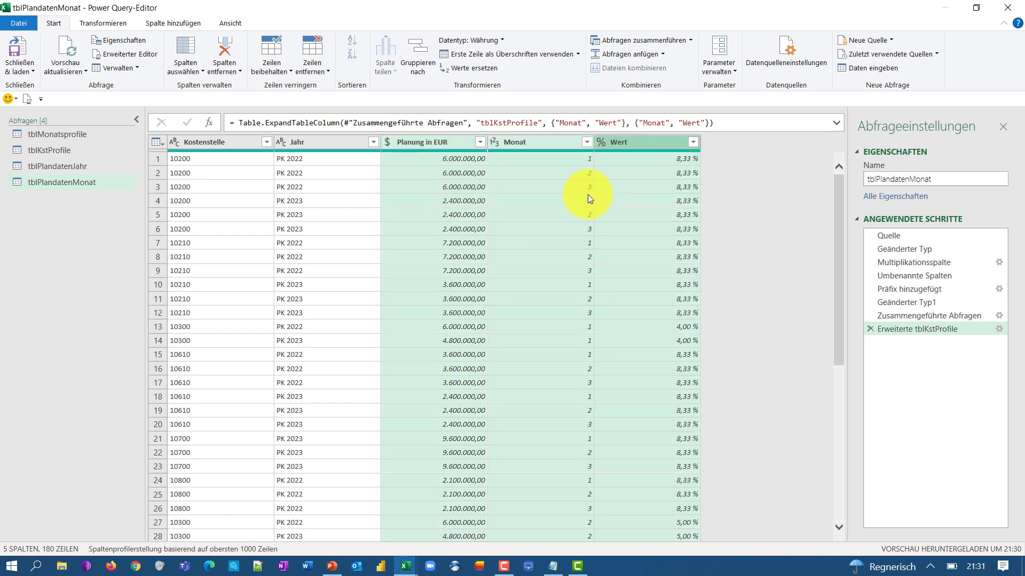
{"action": "left_click", "coordinate": [438, 143]}
{"action": "left_click", "coordinate": [642, 144], "text": "ctrl"}
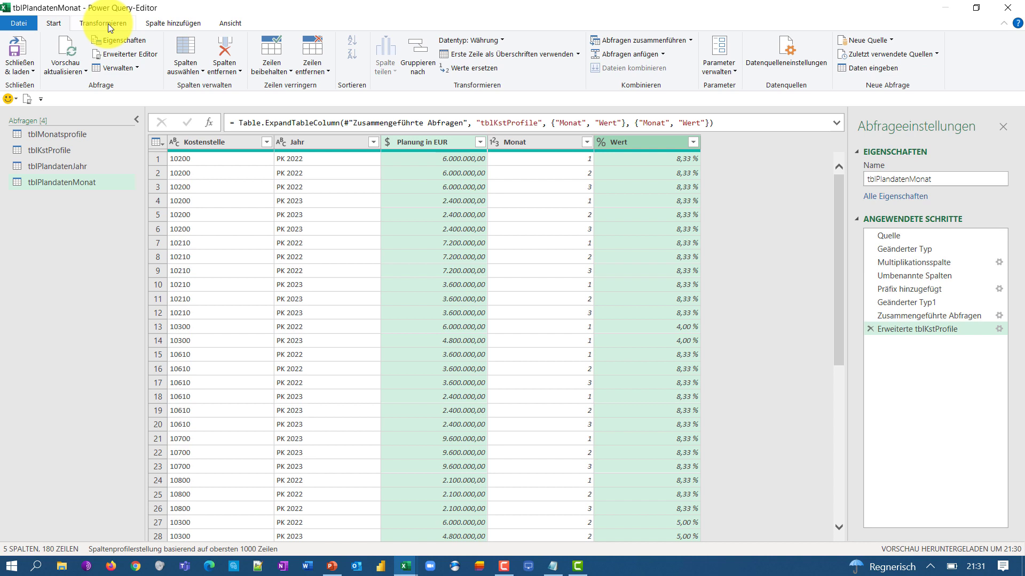
{"action": "left_click", "coordinate": [162, 22]}
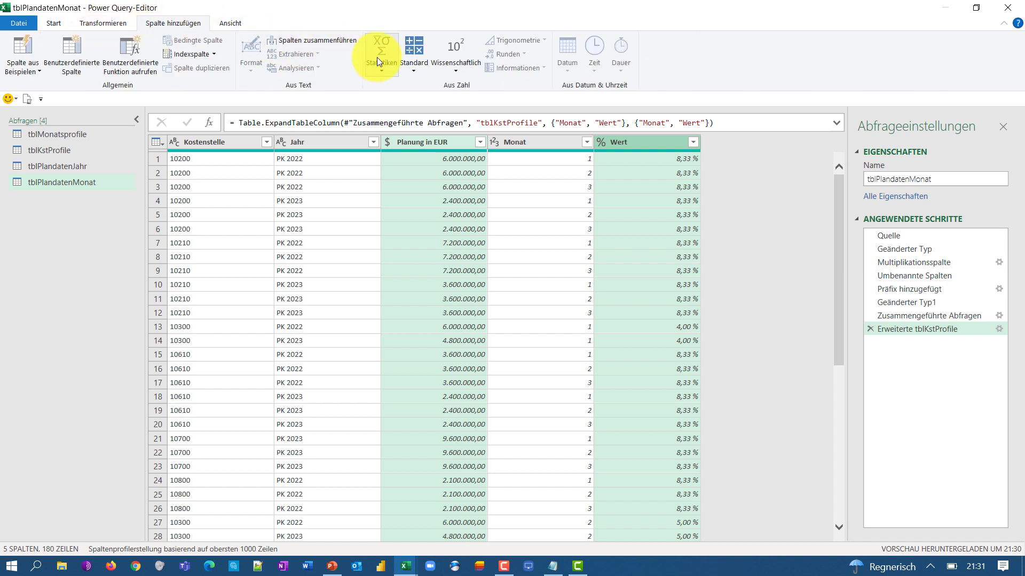
{"action": "left_click", "coordinate": [411, 66]}
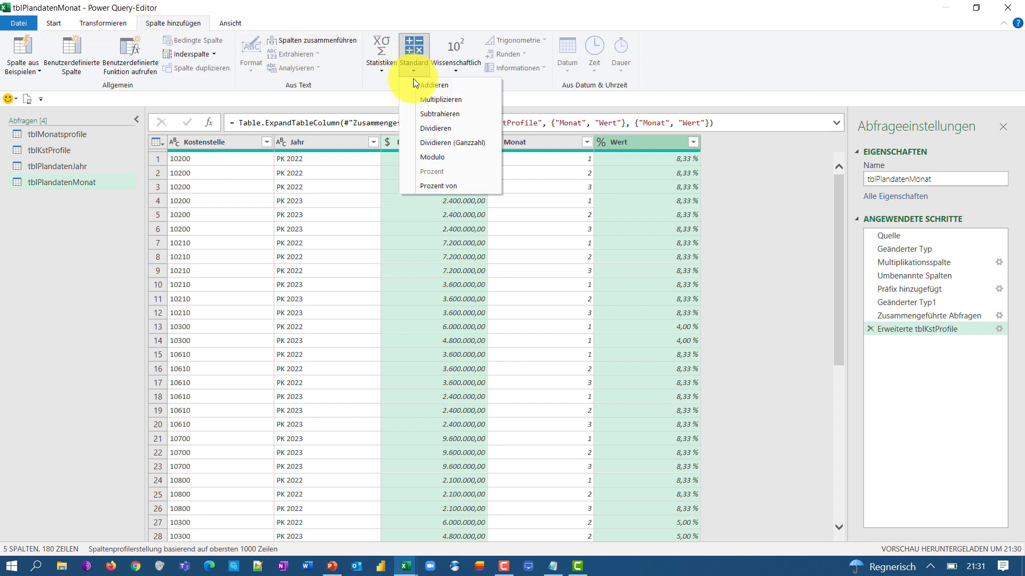
{"action": "left_click", "coordinate": [422, 91]}
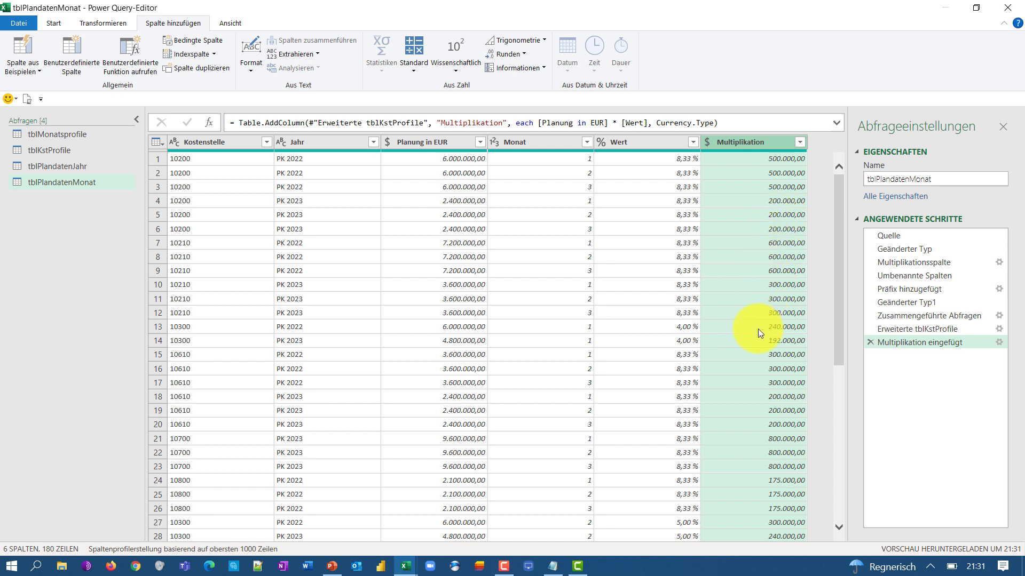
- Remove the Wert and Planung in EUR columns
{"action": "left_click", "coordinate": [636, 140]}
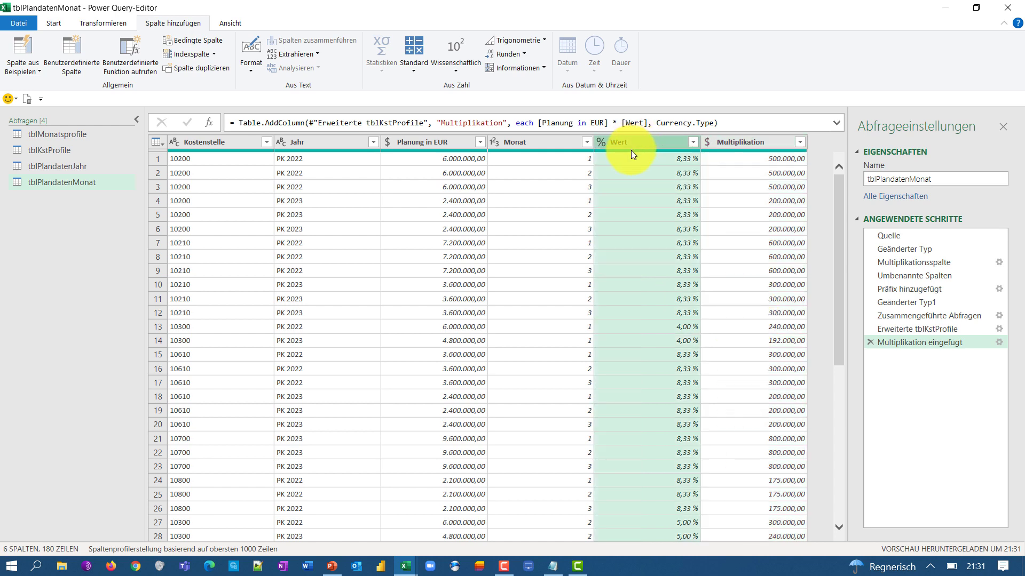
{"action": "key", "text": "Delete"}
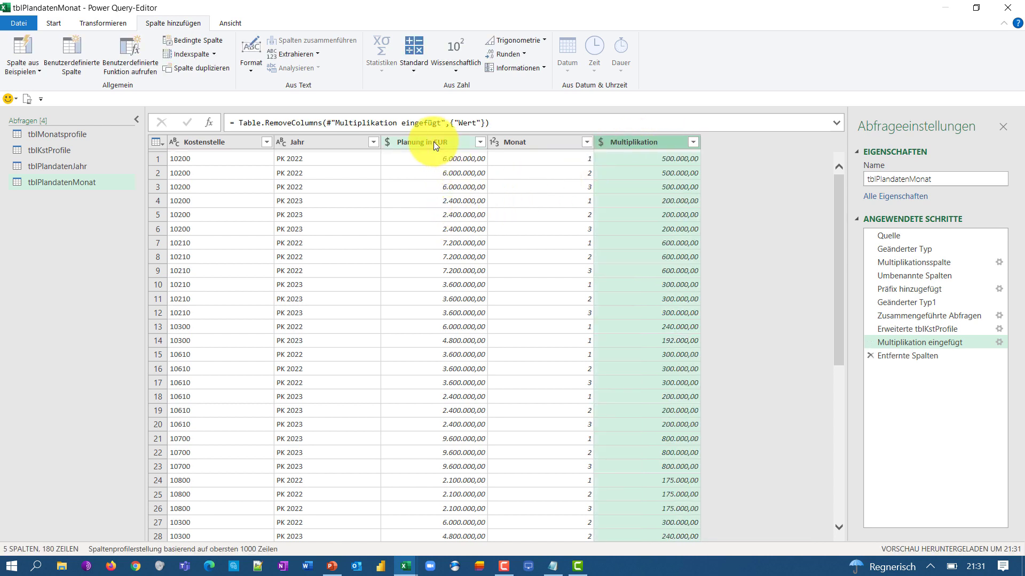
{"action": "left_click", "coordinate": [434, 142]}
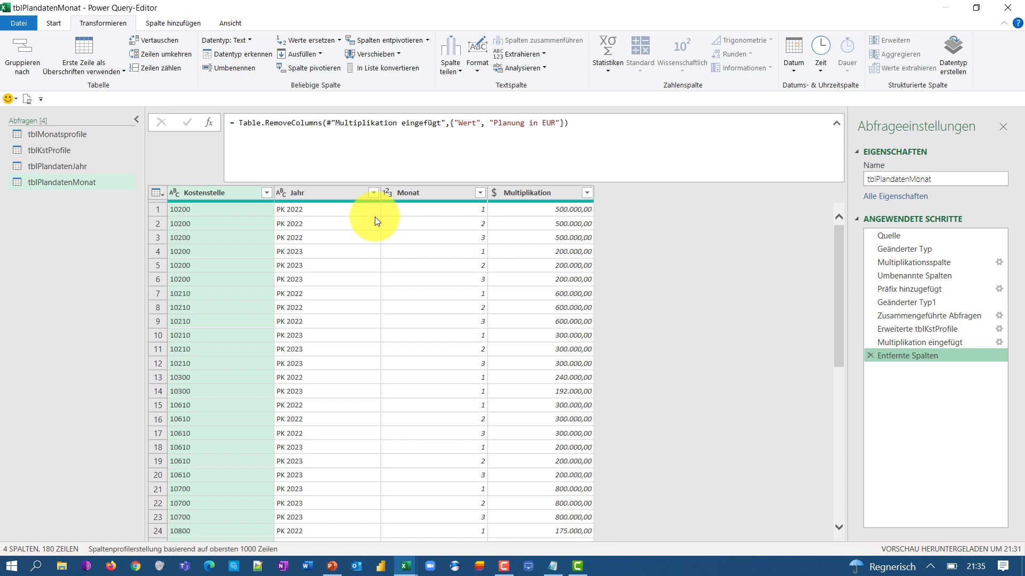
- Merge Jahr and Monat with a ':' separator into a new column named JahrMonat
{"action": "left_click", "coordinate": [317, 192]}
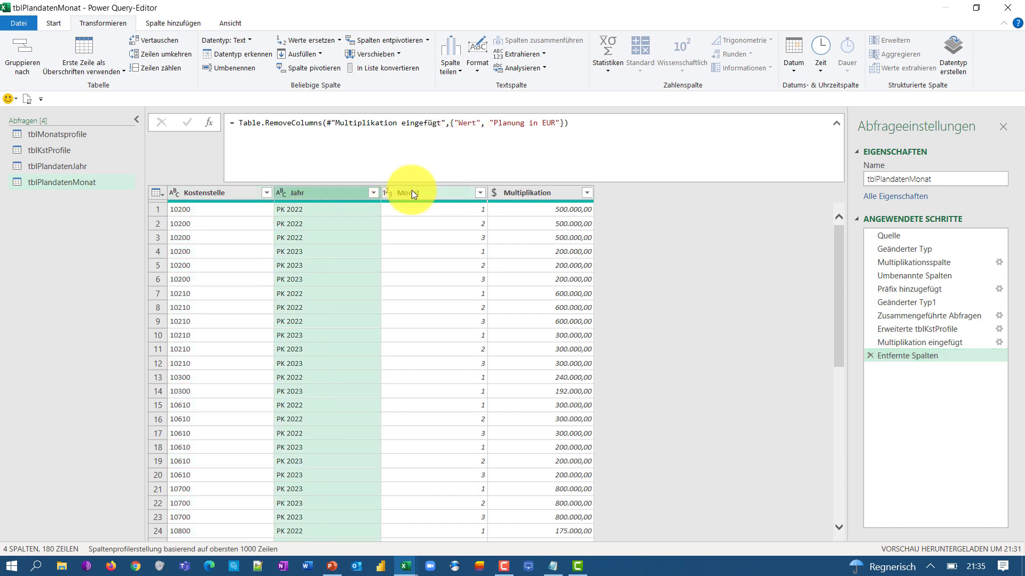
{"action": "left_click", "coordinate": [442, 192], "text": "ctrl"}
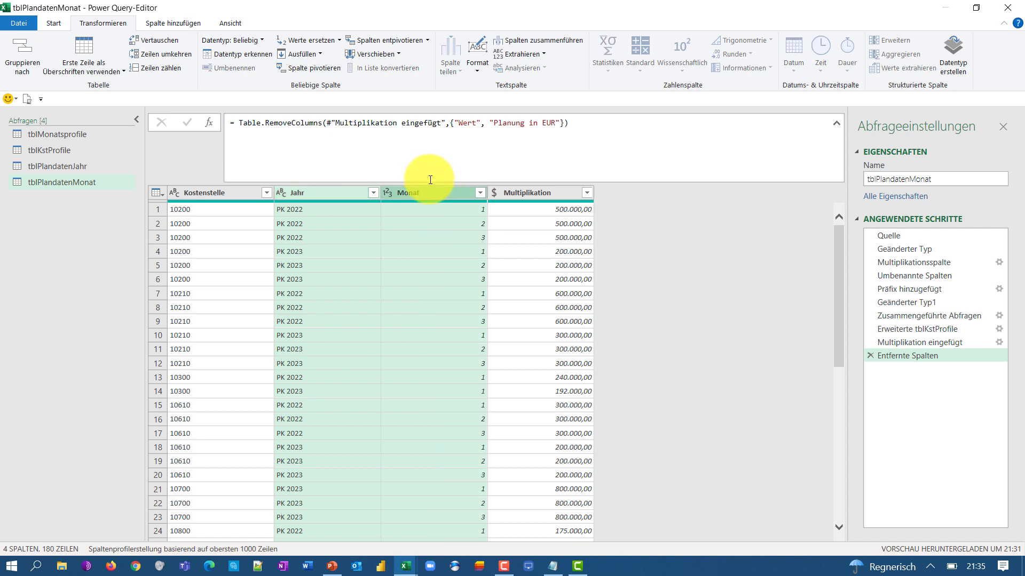
{"action": "left_click", "coordinate": [193, 18]}
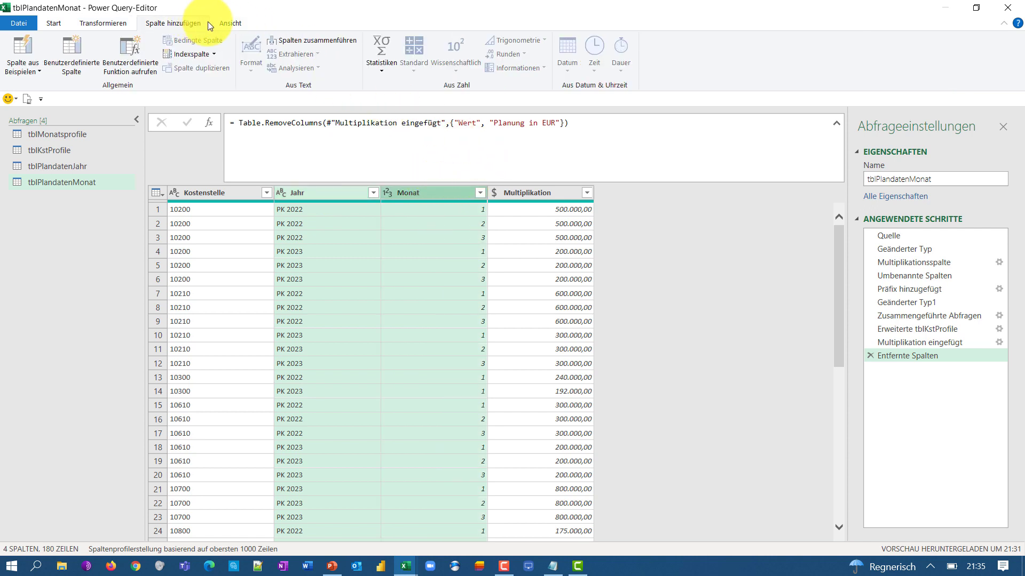
{"action": "left_click", "coordinate": [307, 44]}
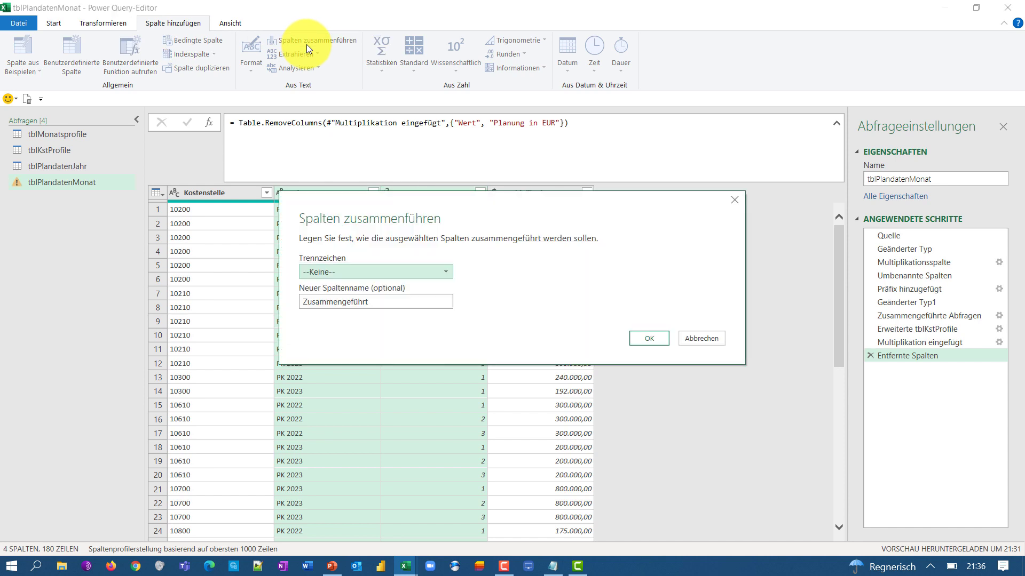
{"action": "left_click", "coordinate": [338, 272]}
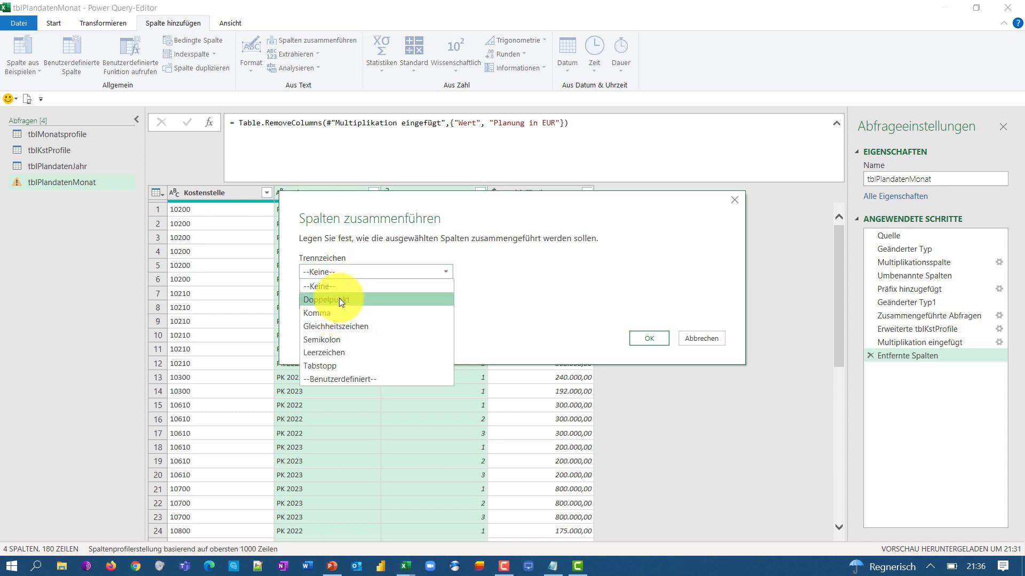
{"action": "left_click", "coordinate": [339, 298]}
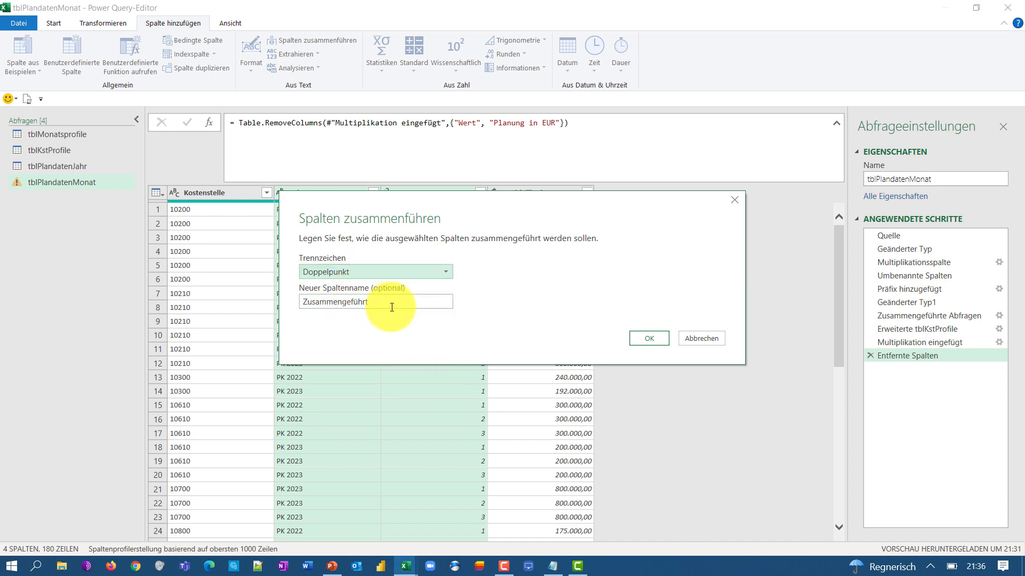
{"action": "left_click_drag", "start_coordinate": [389, 300], "coordinate": [304, 297]}
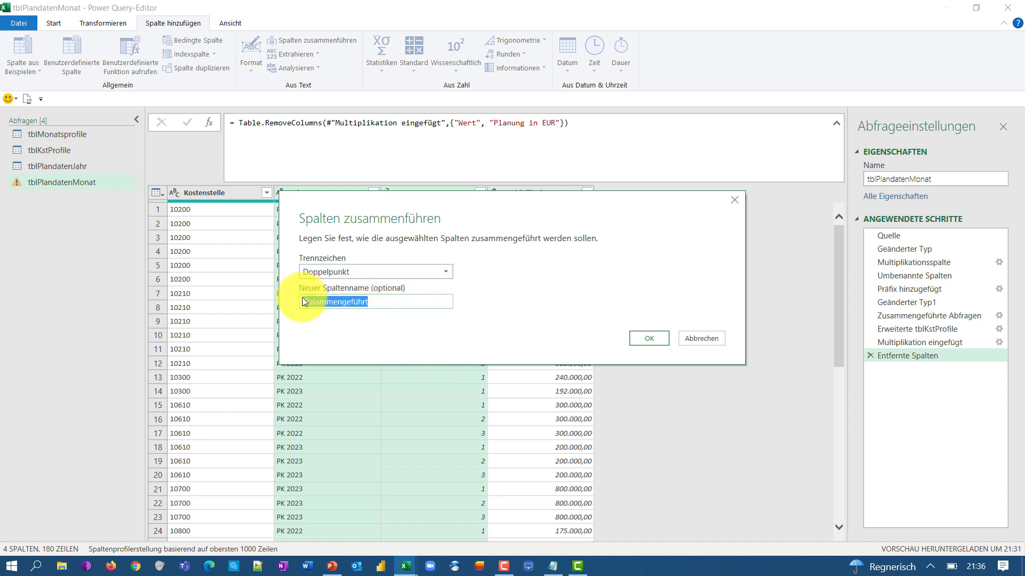
{"action": "key", "text": "BackSpace"}
{"action": "type", "text": "at"}
{"action": "key", "text": "Return"}
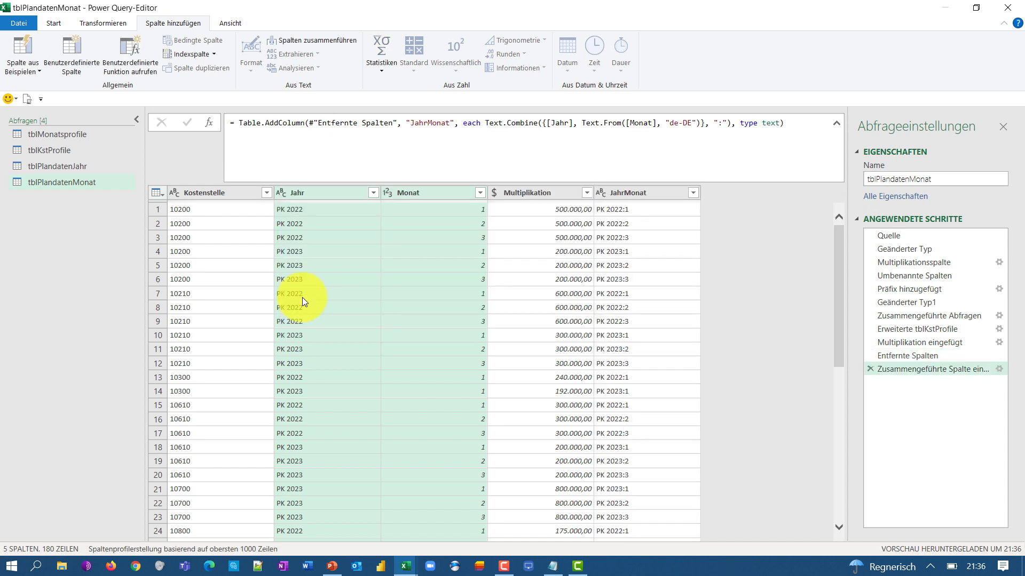
- Change the JahrMonat formula's separator from ':' to '-', giving values like PK 2022-1
{"action": "left_click", "coordinate": [611, 210]}
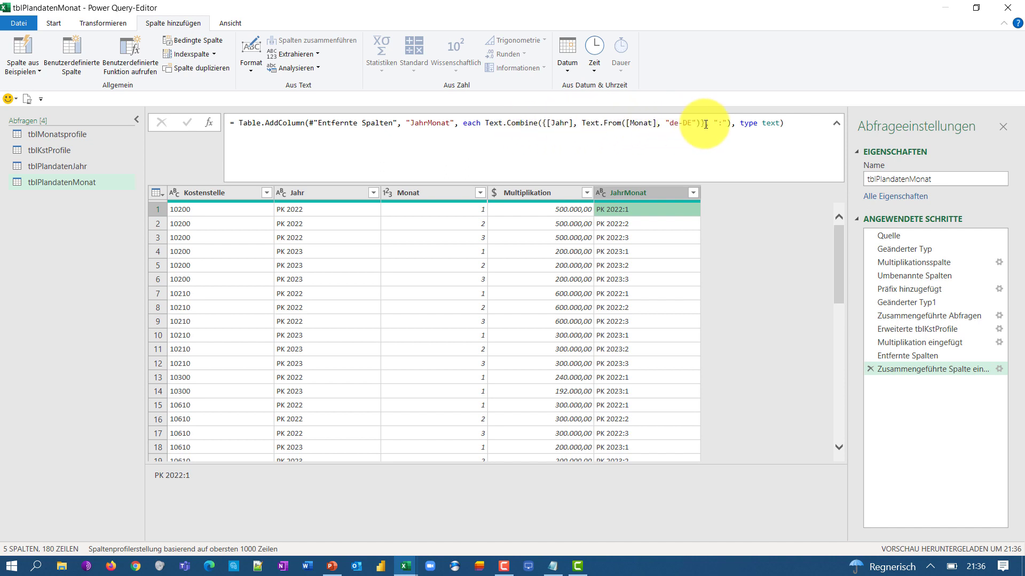
{"action": "left_click", "coordinate": [722, 123]}
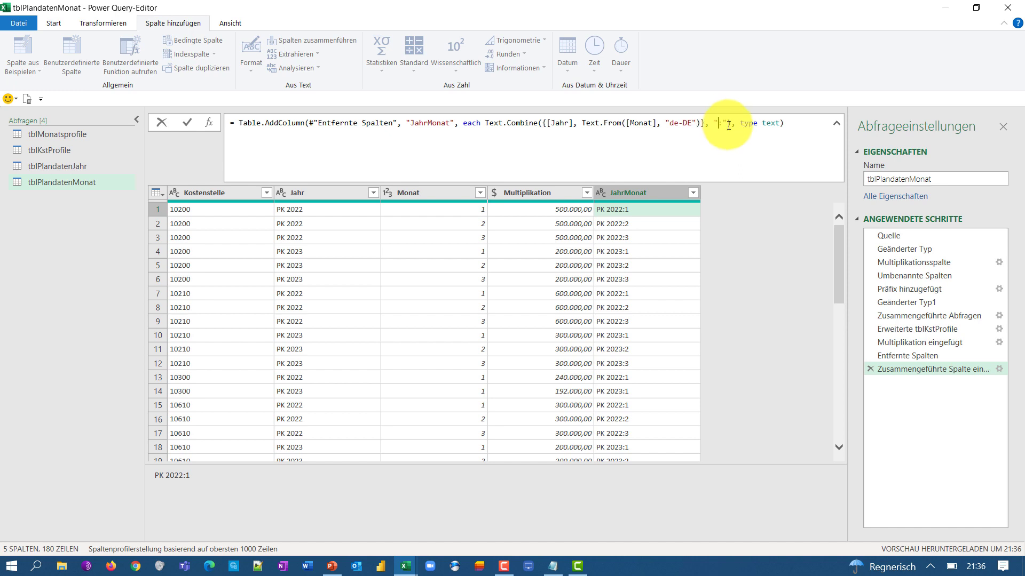
{"action": "key", "text": "BackSpace"}
{"action": "type", "text": "-"}
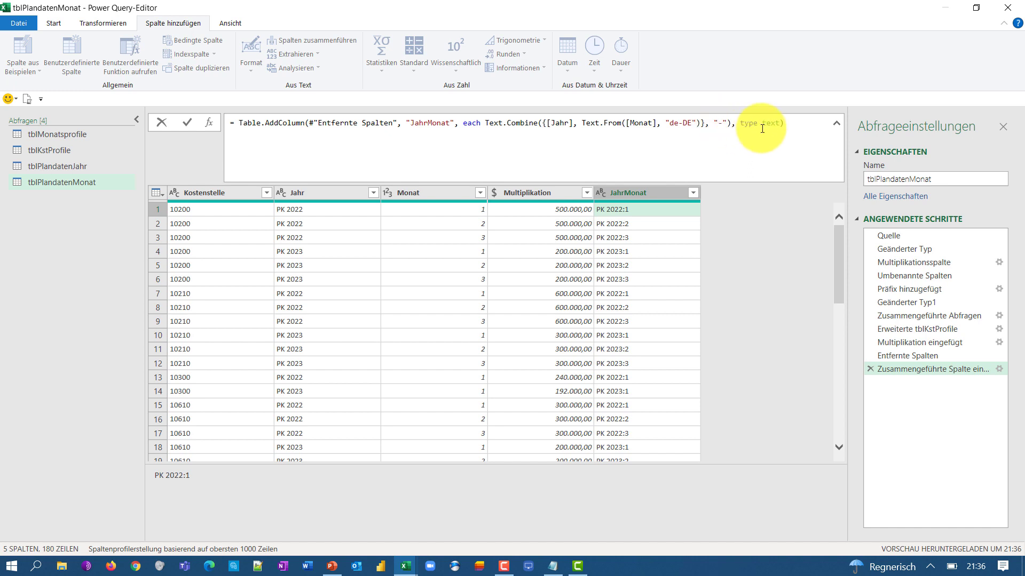
{"action": "left_click", "coordinate": [798, 123]}
{"action": "key", "text": "Return"}
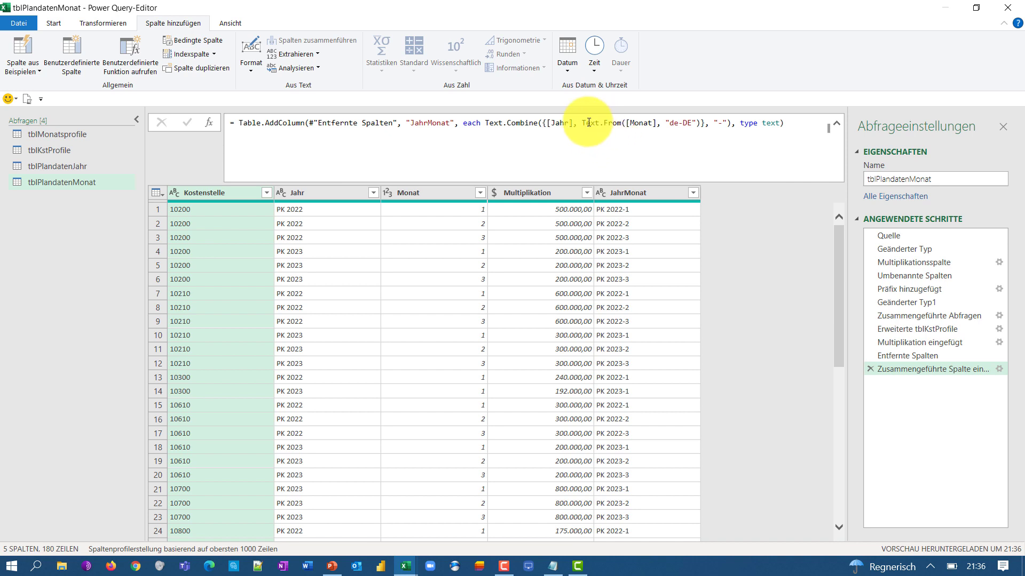
- Wrap the month conversion in Text.PadStart(..., 2, "0") so JahrMonat reads like PK 2022-01
{"action": "left_click_drag", "start_coordinate": [582, 123], "coordinate": [638, 129]}
{"action": "type", "text": "T"}
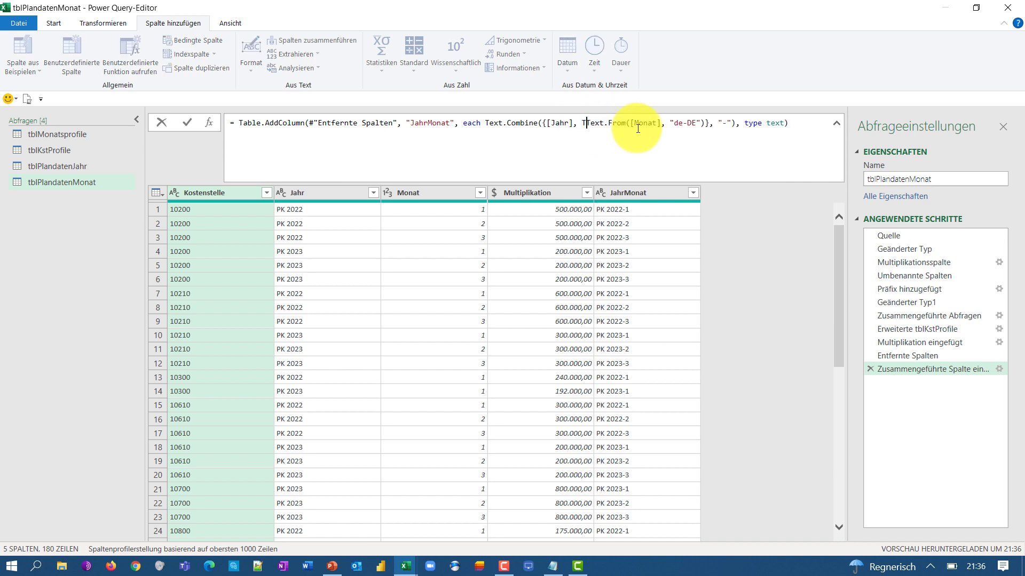
{"action": "type", "text": "ext.P"}
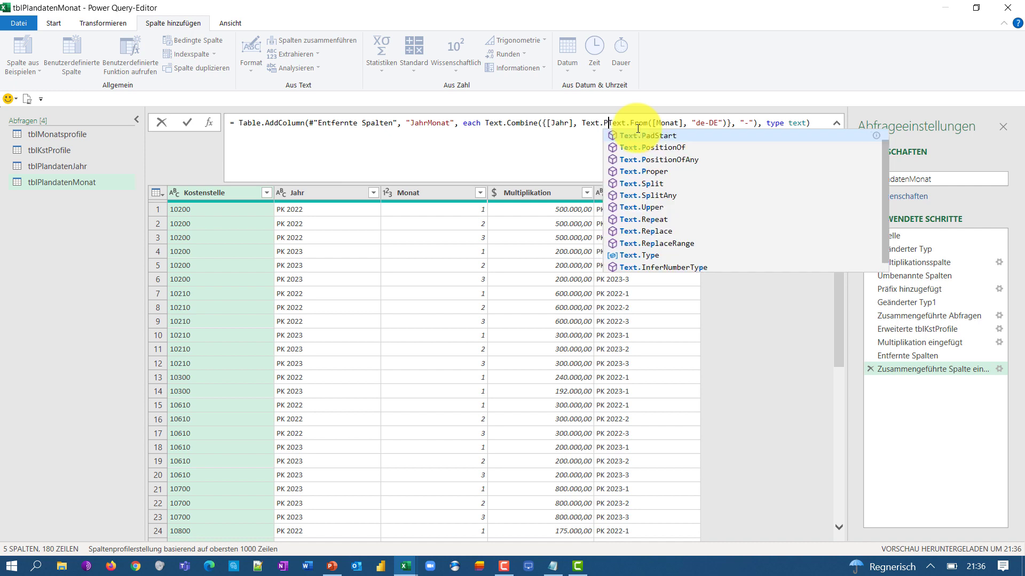
{"action": "type", "text": "ad"}
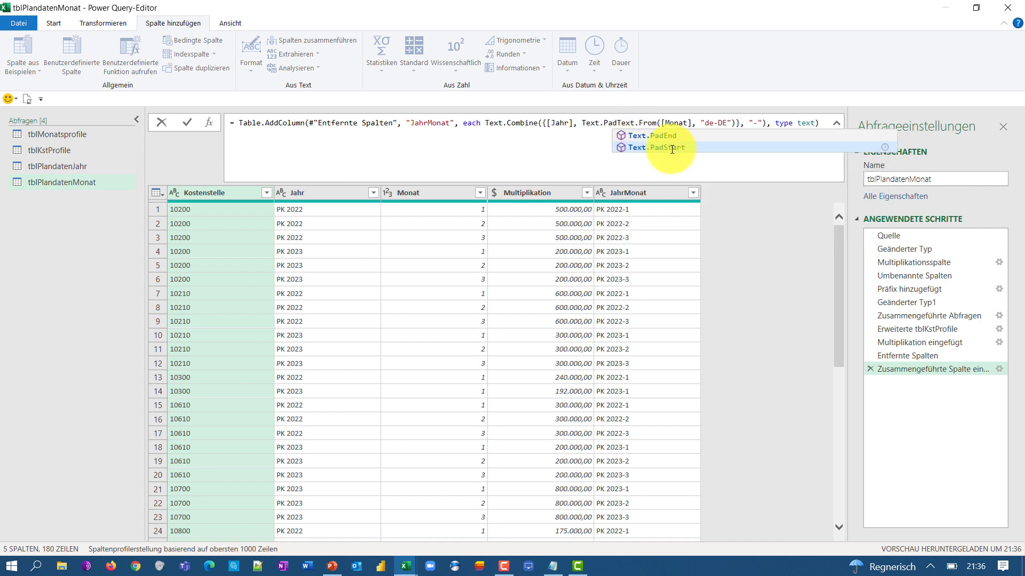
{"action": "left_click", "coordinate": [673, 148]}
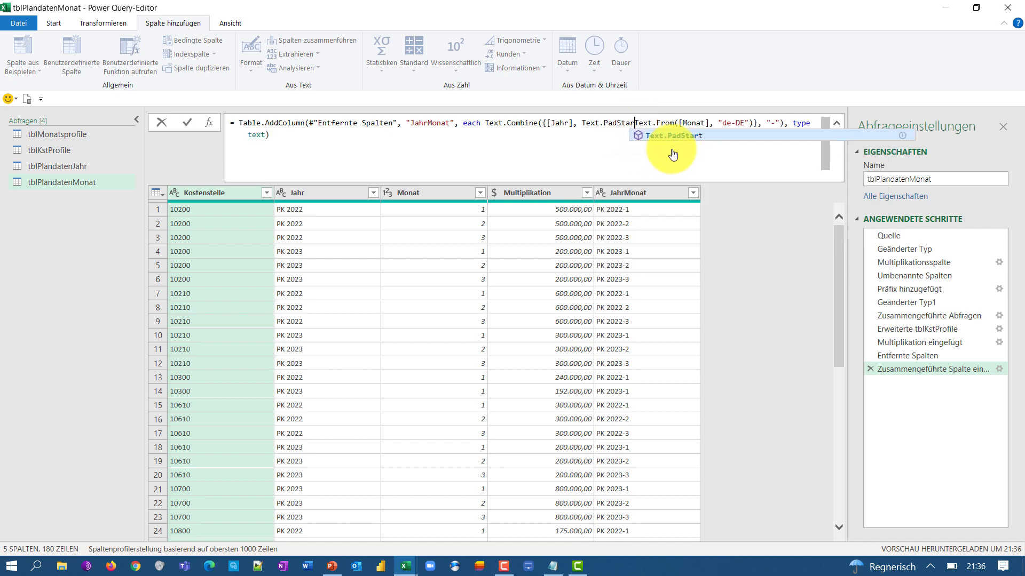
{"action": "type", "text": "("}
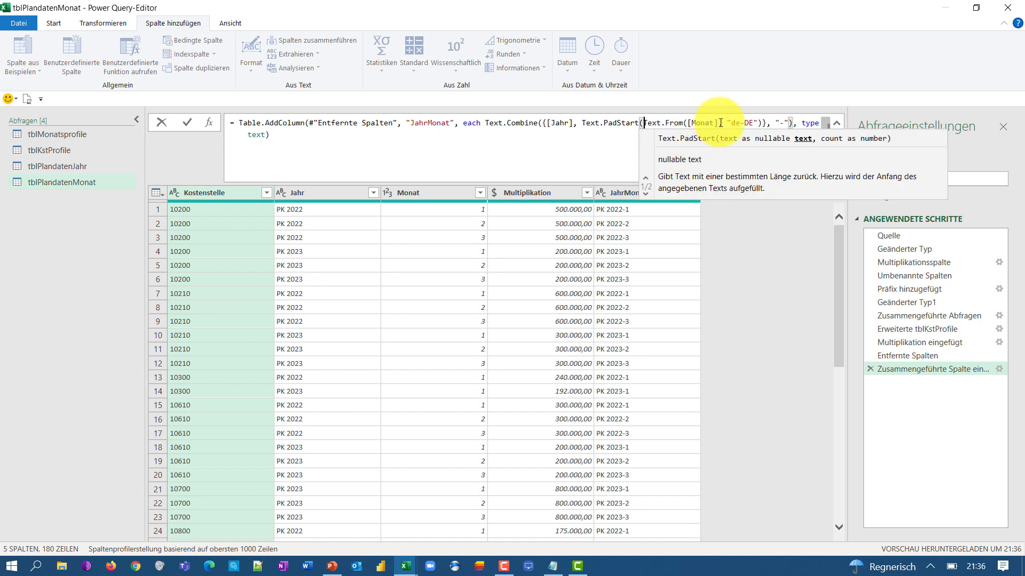
{"action": "left_click", "coordinate": [763, 123]}
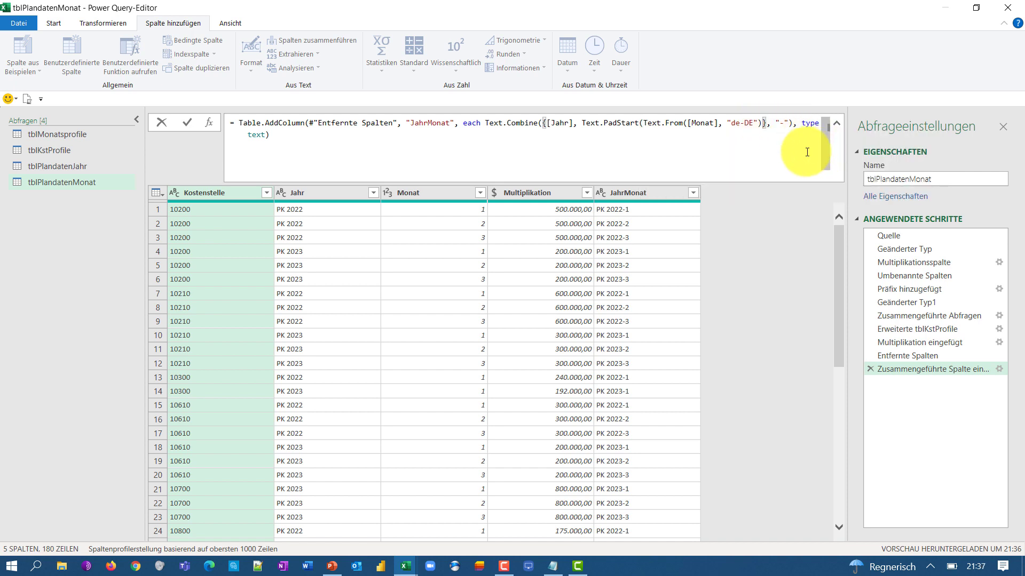
{"action": "type", "text": ","}
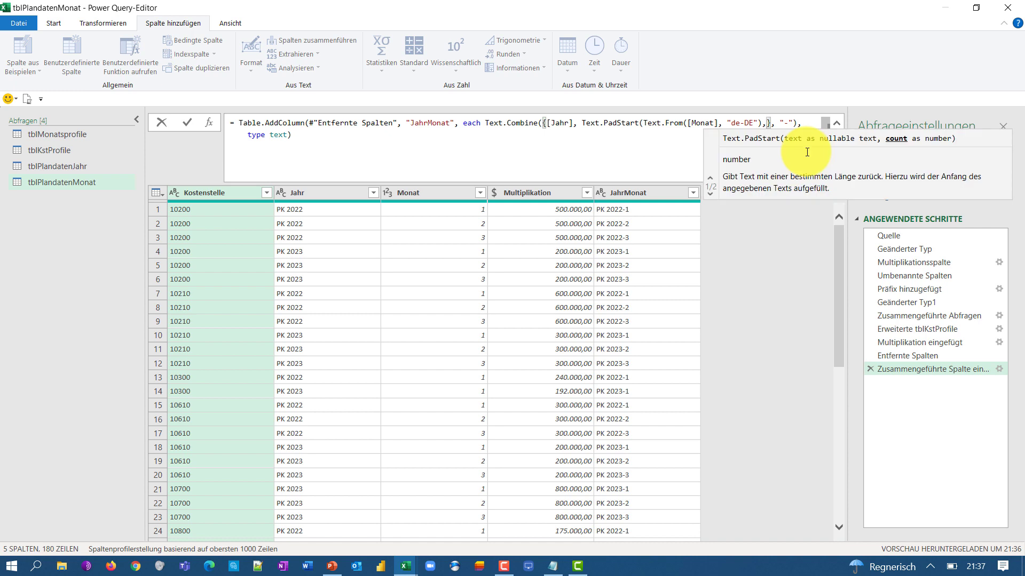
{"action": "type", "text": " 2"}
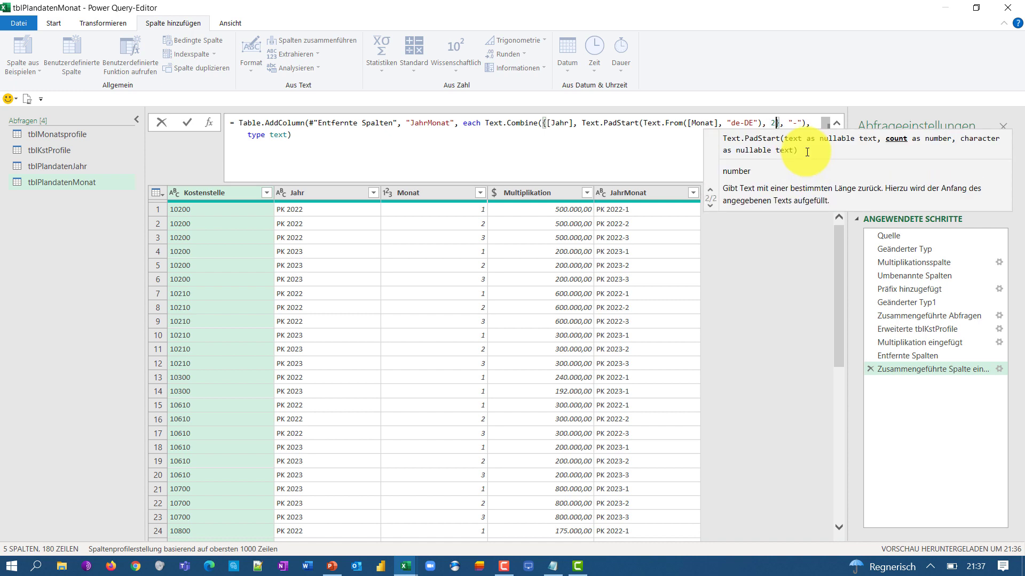
{"action": "type", "text": ", \""}
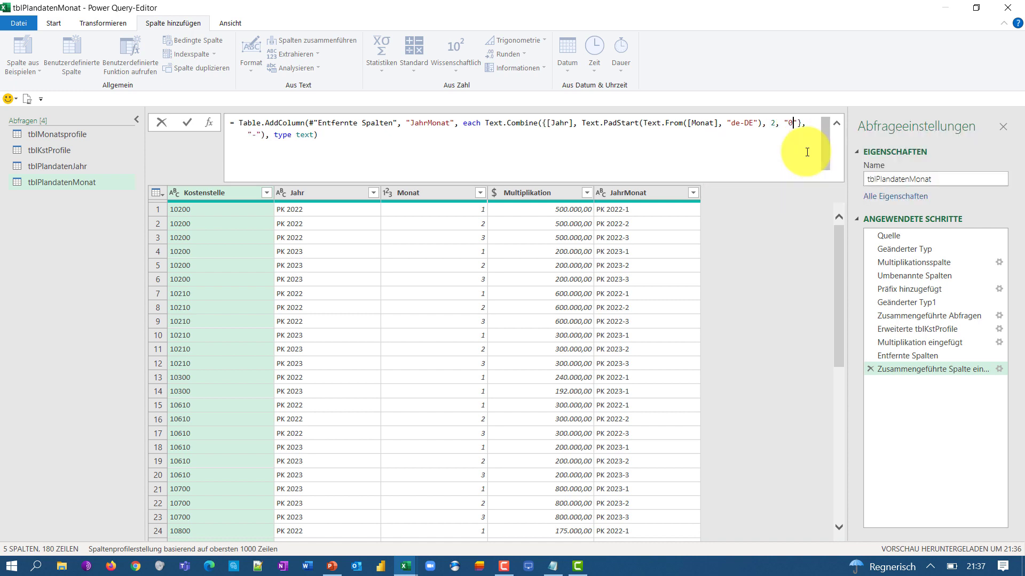
{"action": "type", "text": "0\""}
{"action": "type", "text": ")"}
{"action": "key", "text": "Return"}
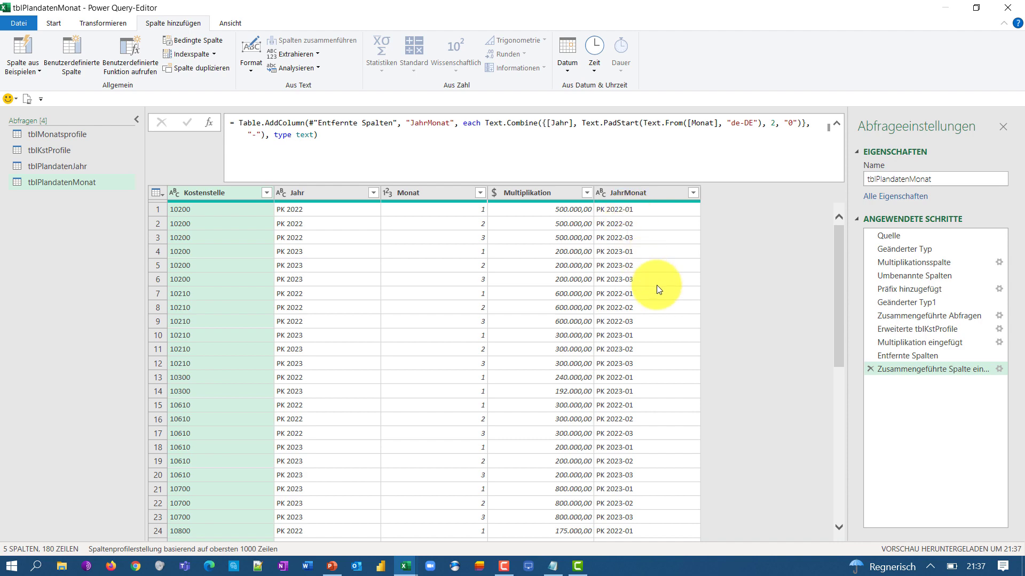
{"action": "scroll", "coordinate": [658, 286], "scroll_direction": "down", "scroll_amount": 2}
{"action": "scroll", "coordinate": [658, 286], "scroll_direction": "down", "scroll_amount": 6}
{"action": "scroll", "coordinate": [659, 284], "scroll_direction": "down", "scroll_amount": 5}
{"action": "scroll", "coordinate": [659, 284], "scroll_direction": "down", "scroll_amount": 5}
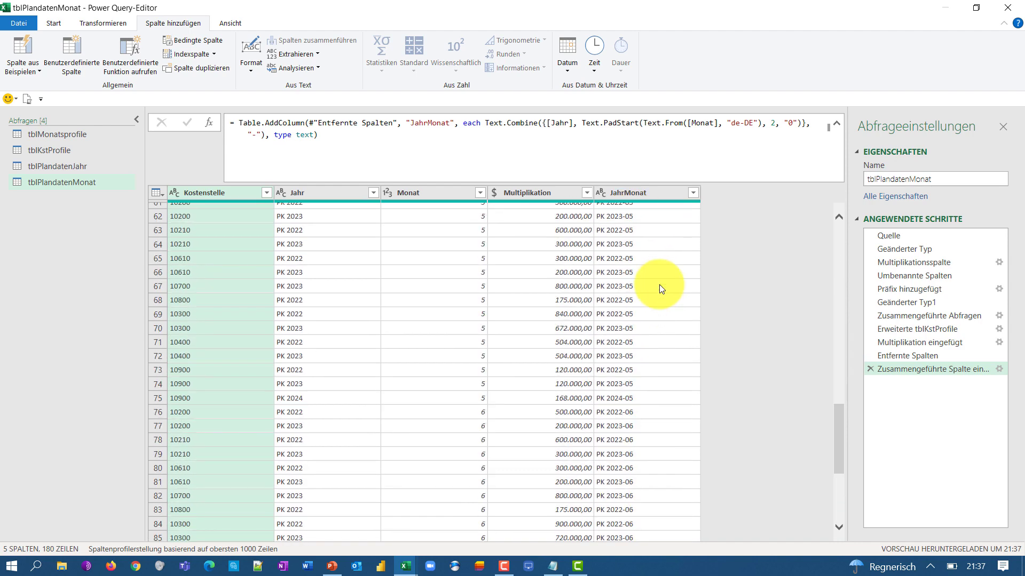
{"action": "scroll", "coordinate": [659, 283], "scroll_direction": "down", "scroll_amount": 5}
{"action": "scroll", "coordinate": [658, 285], "scroll_direction": "down", "scroll_amount": 6}
{"action": "scroll", "coordinate": [661, 291], "scroll_direction": "down", "scroll_amount": 5}
{"action": "scroll", "coordinate": [661, 302], "scroll_direction": "down", "scroll_amount": 4}
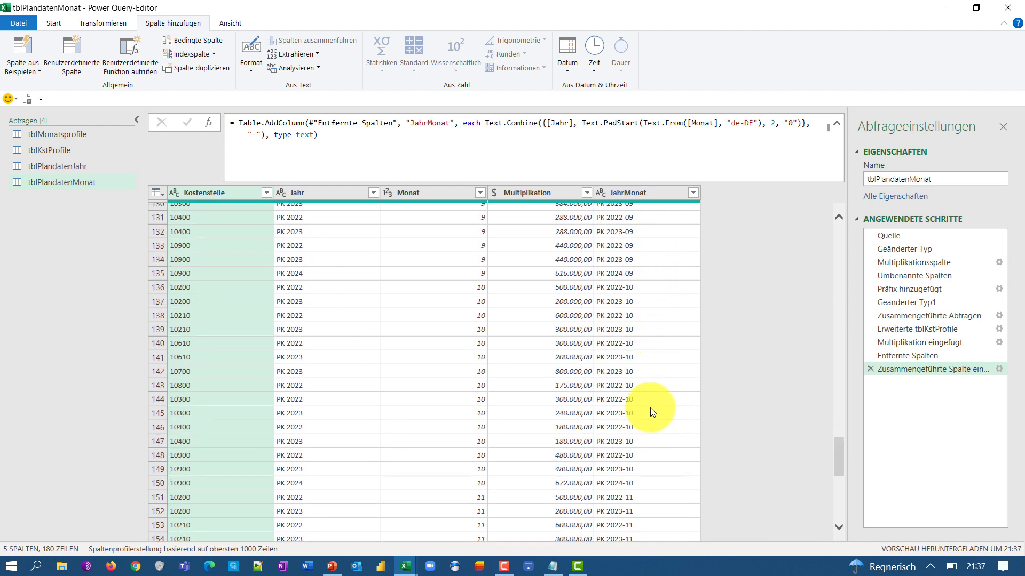
{"action": "scroll", "coordinate": [650, 408], "scroll_direction": "down", "scroll_amount": 4}
{"action": "scroll", "coordinate": [652, 412], "scroll_direction": "down", "scroll_amount": 4}
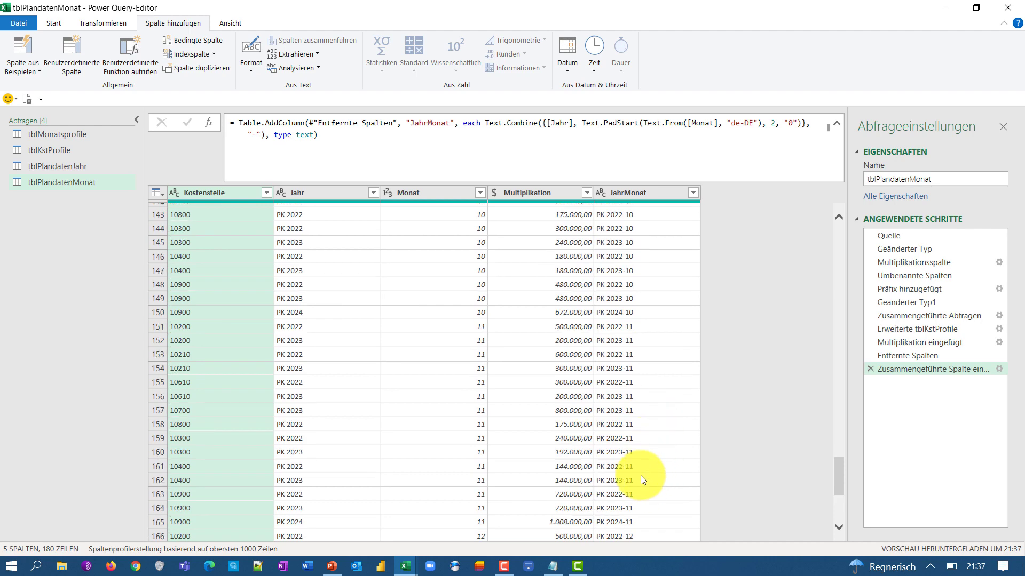
{"action": "scroll", "coordinate": [636, 473], "scroll_direction": "up", "scroll_amount": 4}
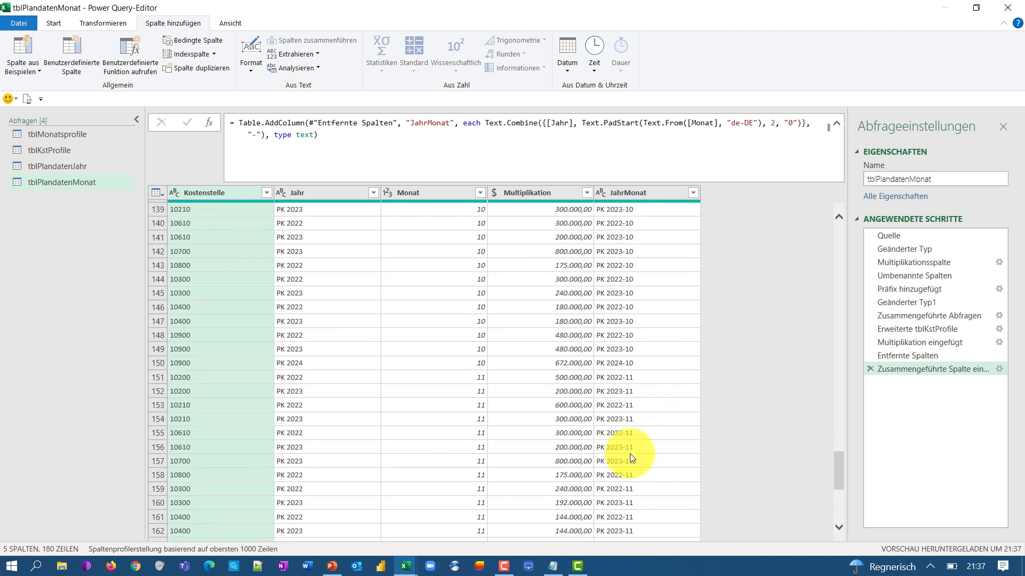
{"action": "scroll", "coordinate": [630, 454], "scroll_direction": "up", "scroll_amount": 6}
{"action": "scroll", "coordinate": [636, 447], "scroll_direction": "up", "scroll_amount": 8}
{"action": "scroll", "coordinate": [638, 435], "scroll_direction": "up", "scroll_amount": 20}
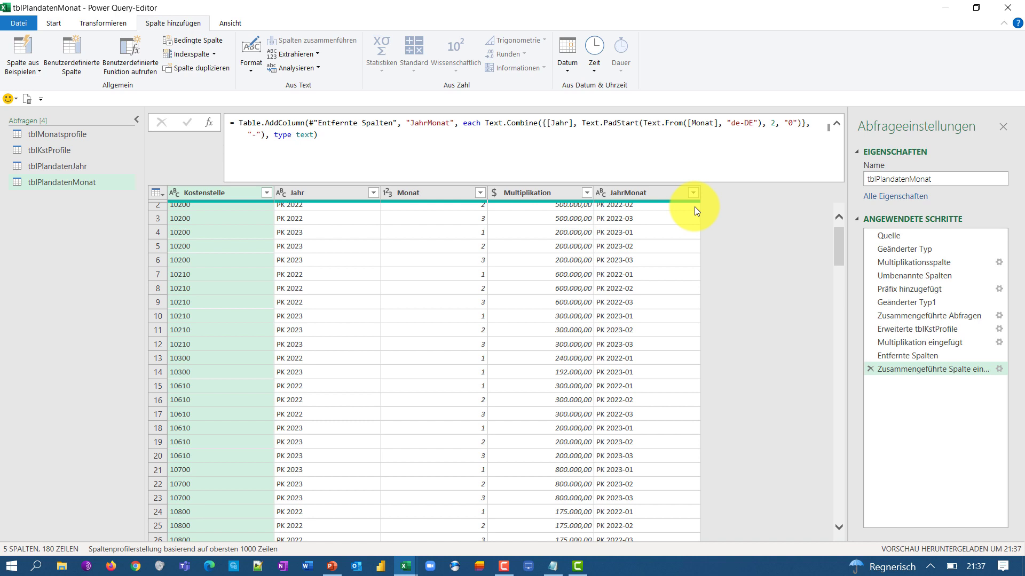
- Delete the Jahr and Monat columns and rename JahrMonat to Jahr
{"action": "left_click", "coordinate": [453, 194]}
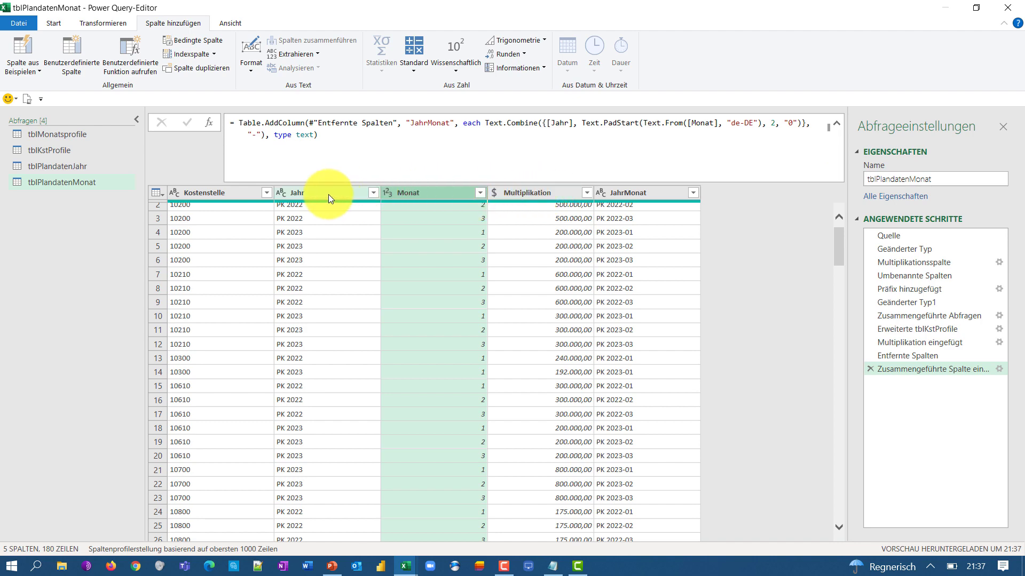
{"action": "left_click", "coordinate": [329, 194], "text": "ctrl"}
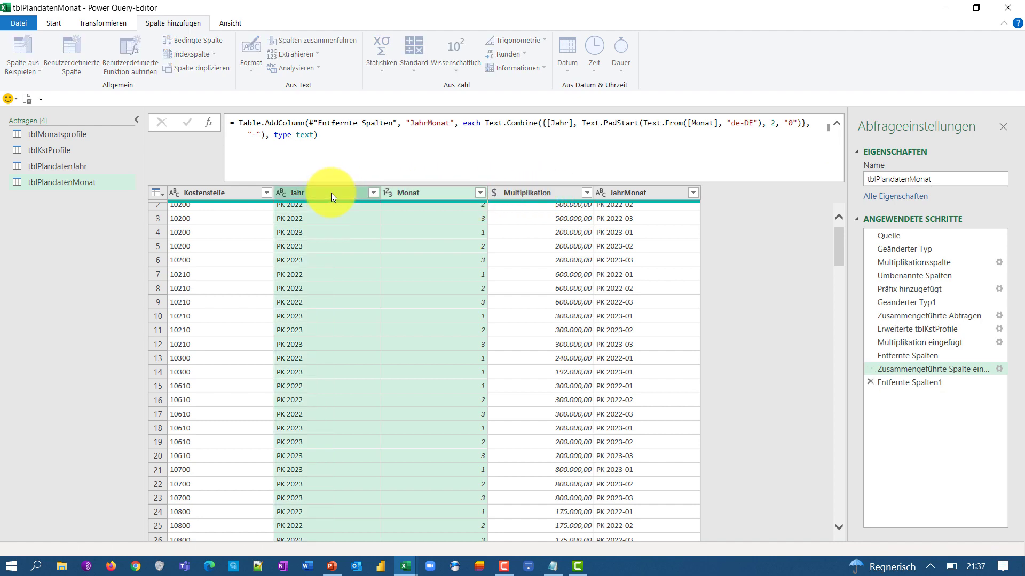
{"action": "key", "text": "Delete"}
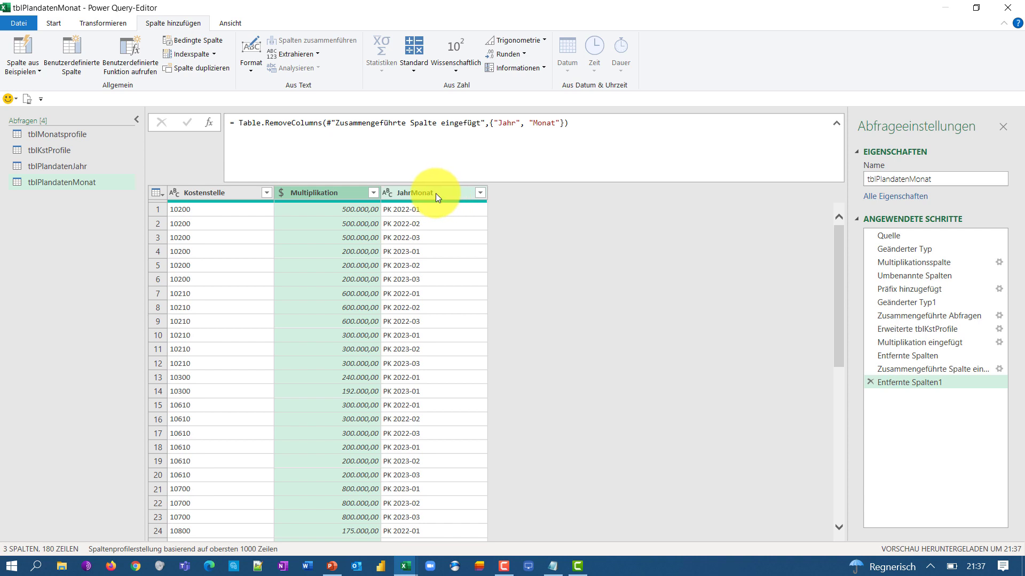
{"action": "double_click", "coordinate": [435, 193]}
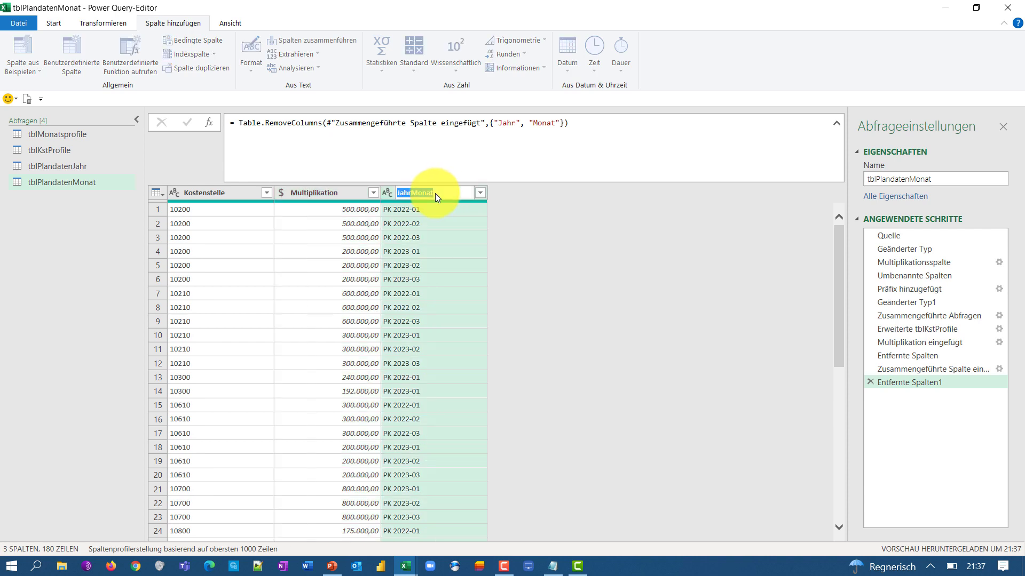
{"action": "type", "text": "Jahr"}
{"action": "key", "text": "Return"}
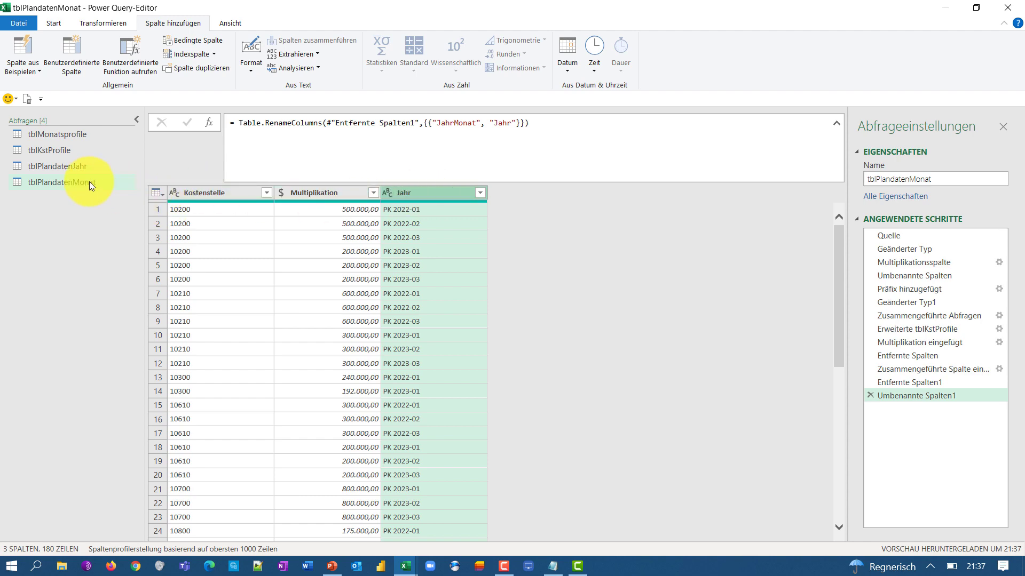
- Check tblPlandatenJahr's column names, then rename Multiplikation to Planung in EUR
{"action": "left_click", "coordinate": [65, 168]}
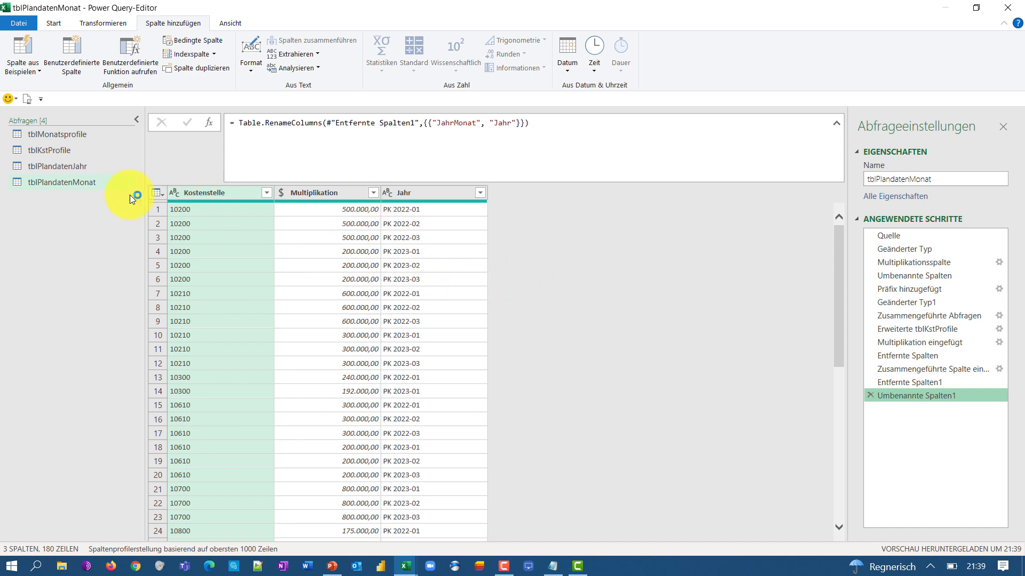
{"action": "left_click", "coordinate": [59, 168]}
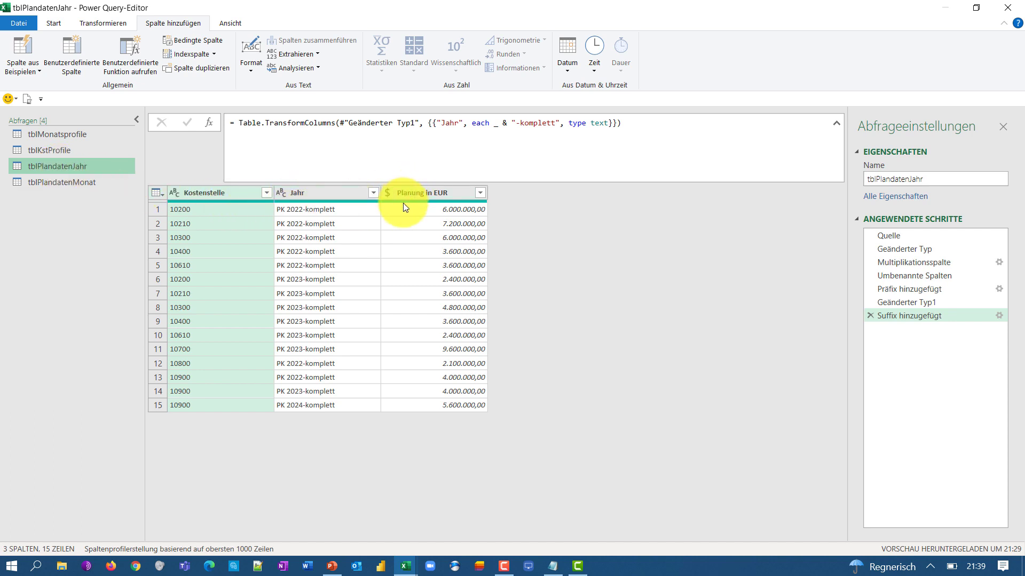
{"action": "left_click", "coordinate": [58, 179]}
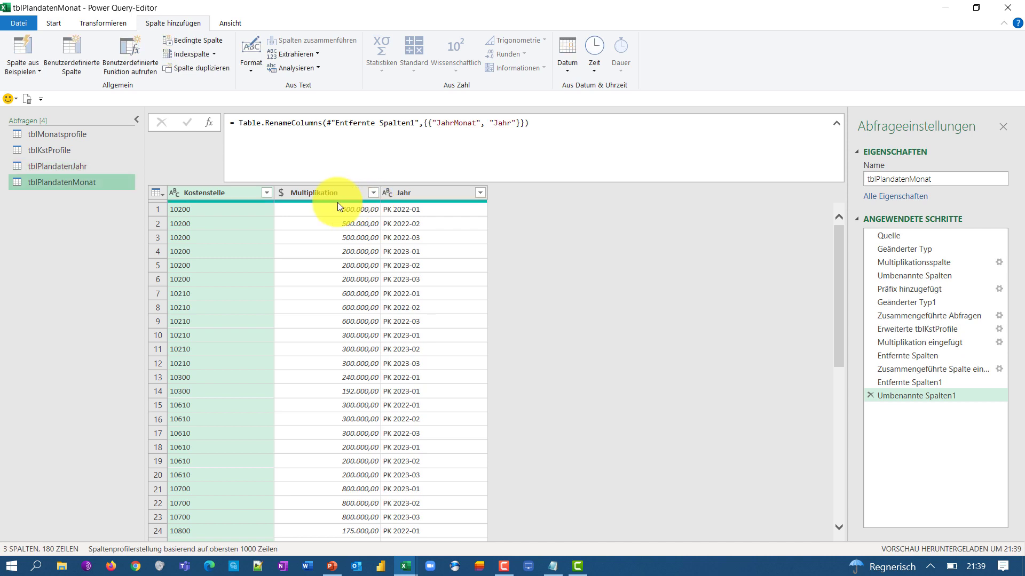
{"action": "double_click", "coordinate": [316, 191]}
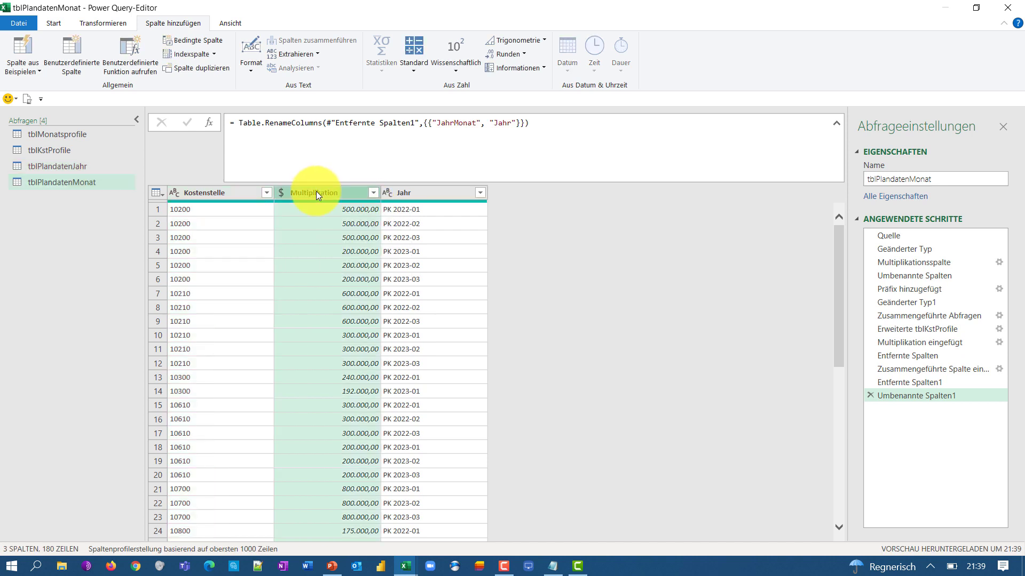
{"action": "type", "text": "Pla"}
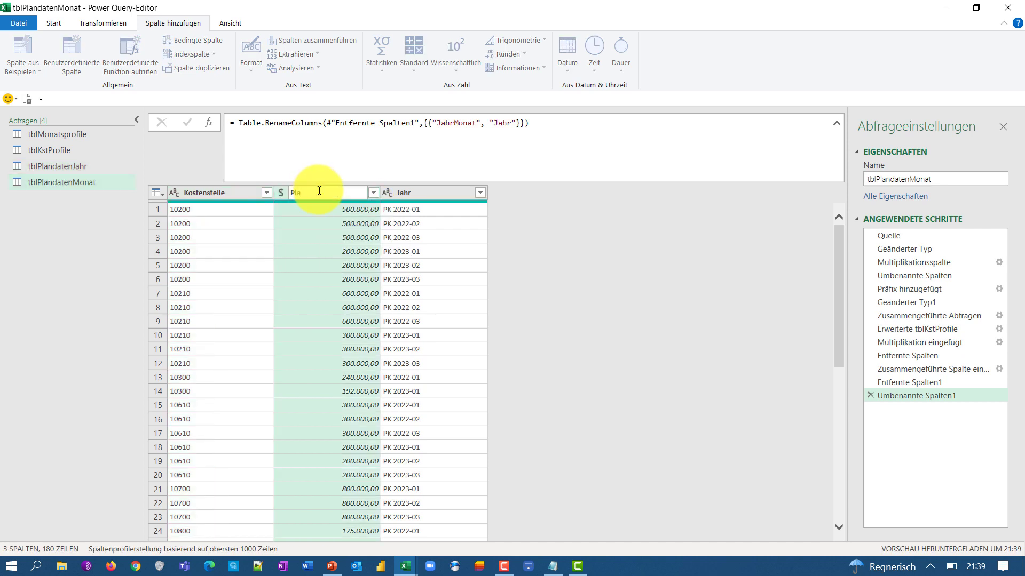
{"action": "type", "text": "nung in EUR"}
{"action": "key", "text": "Return"}
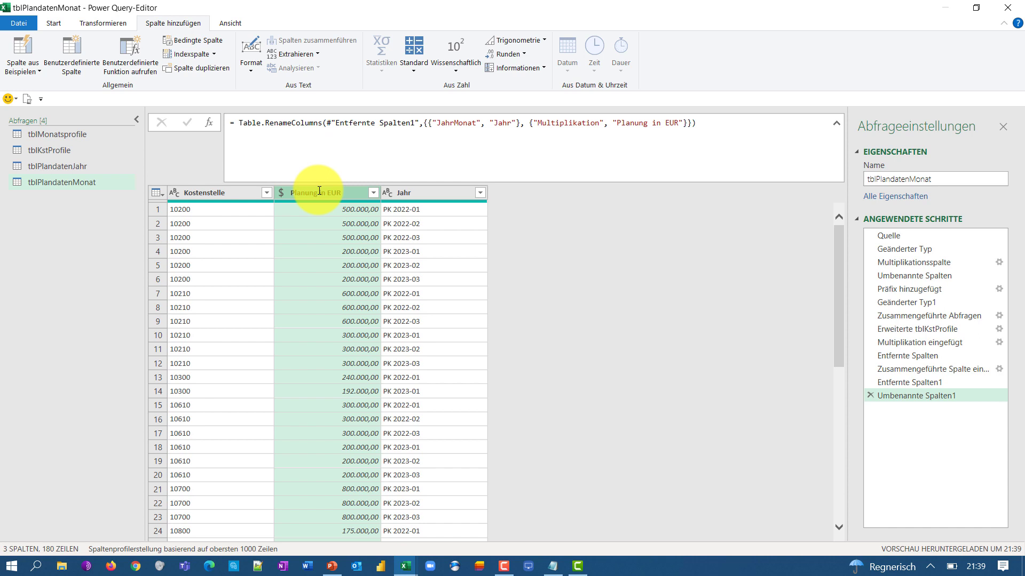
{"action": "left_click", "coordinate": [71, 165]}
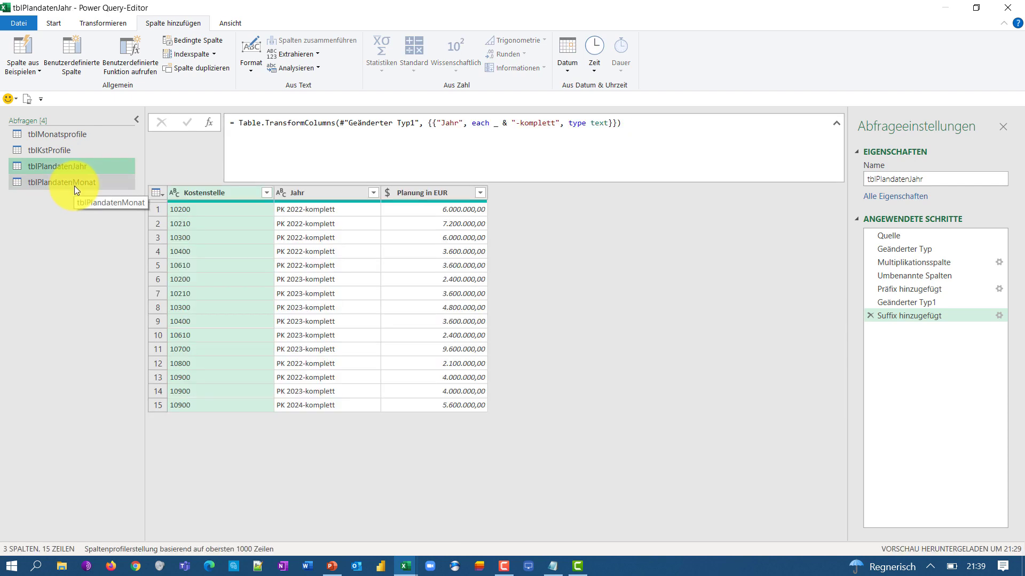
{"action": "left_click", "coordinate": [75, 185]}
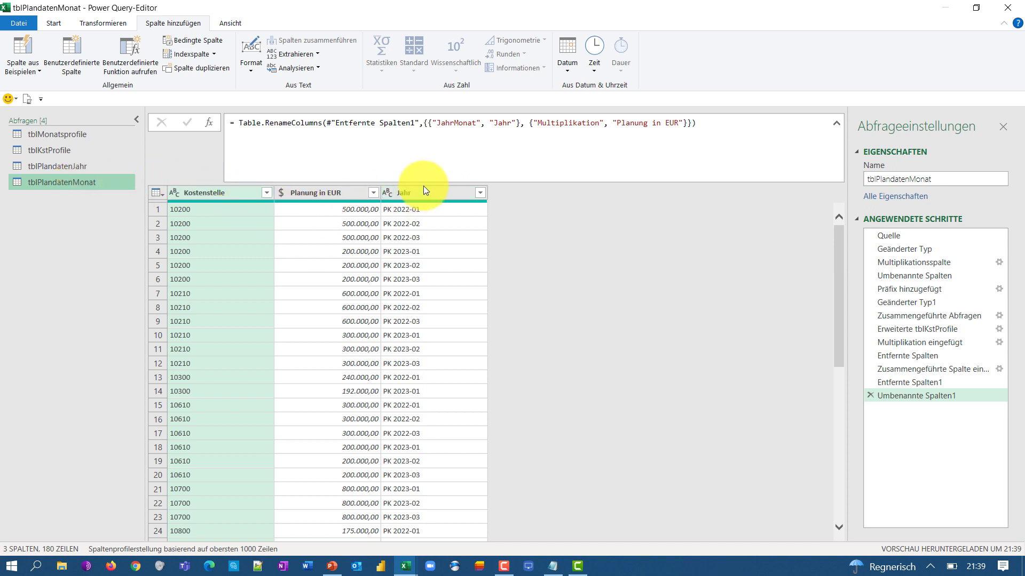
- Append the tblPlandatenJahr query to tblPlandatenMonat, giving 195 rows
{"action": "left_click", "coordinate": [47, 22]}
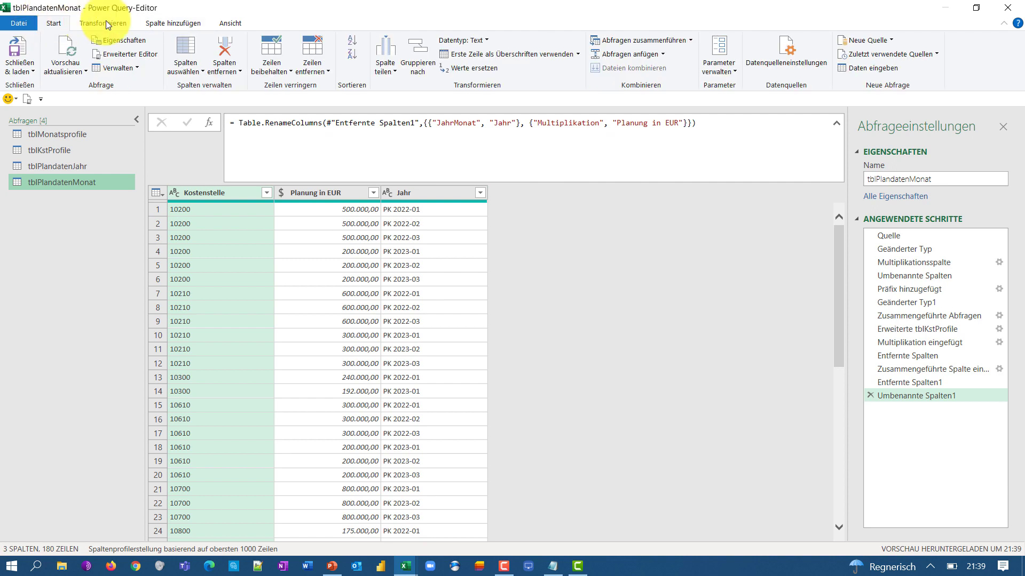
{"action": "left_click", "coordinate": [623, 53]}
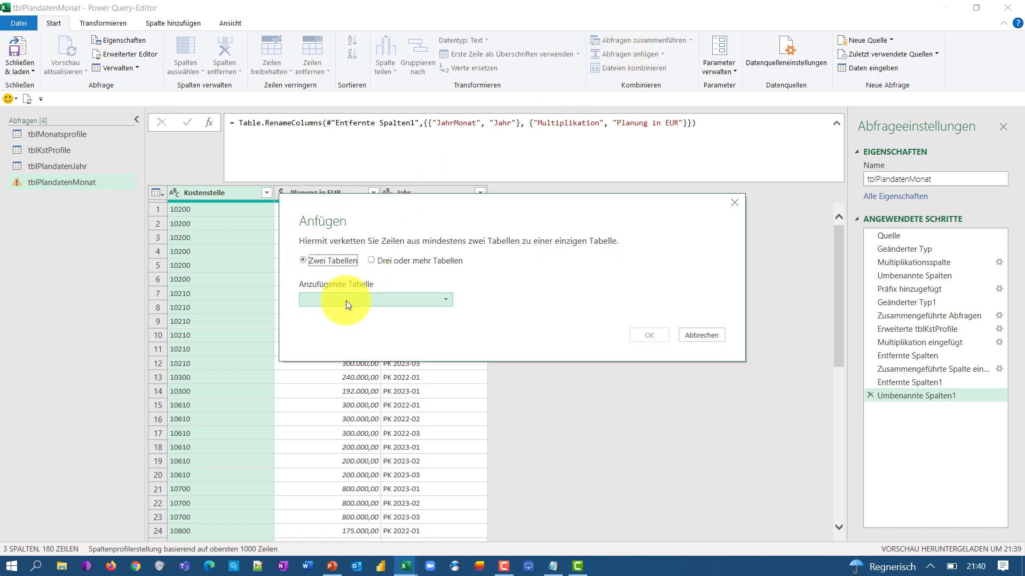
{"action": "left_click", "coordinate": [345, 302]}
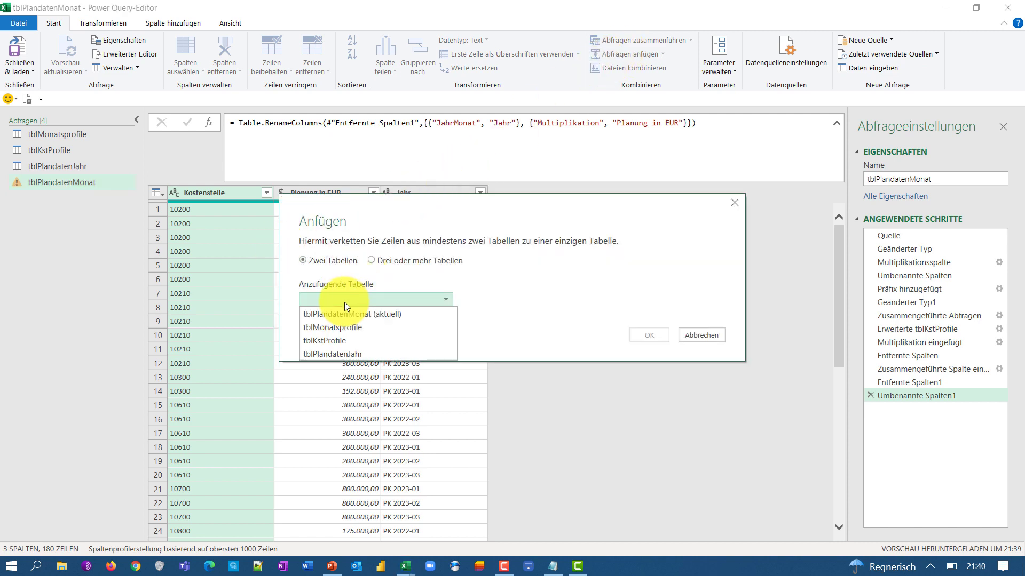
{"action": "left_click", "coordinate": [358, 356]}
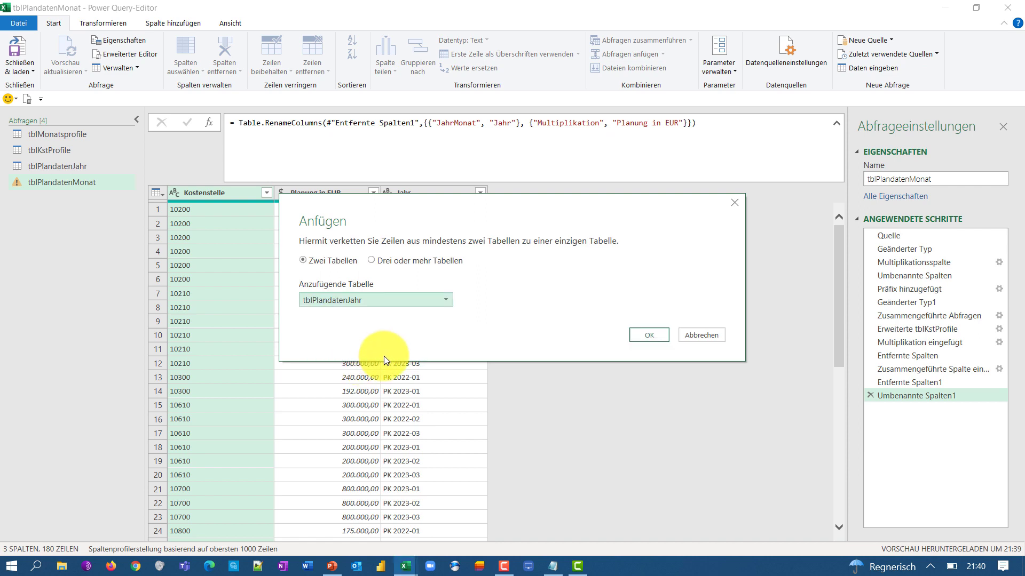
{"action": "left_click", "coordinate": [644, 334]}
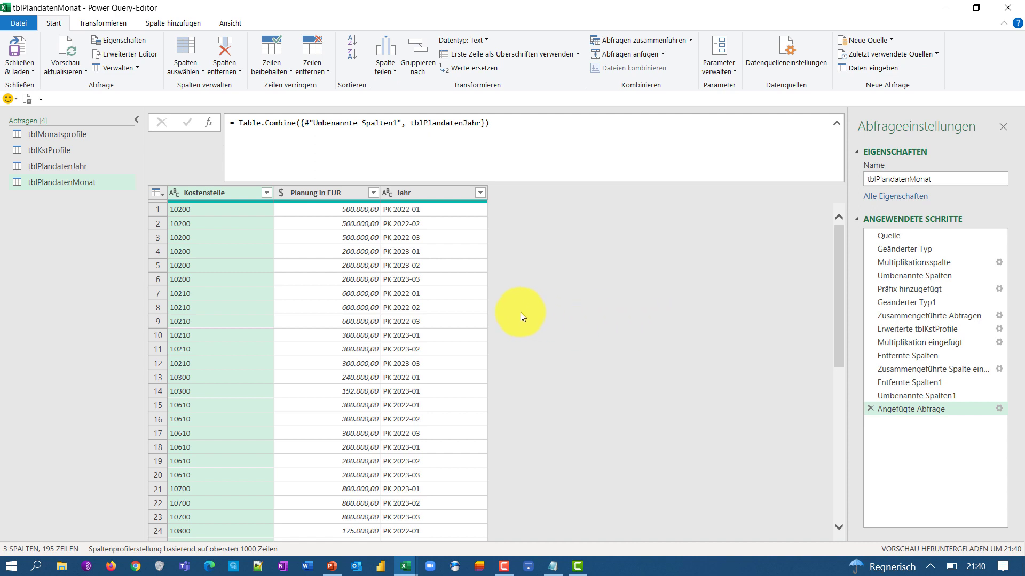
- Sort by Jahr ascending and check that PK 2022-komplett rows follow PK 2022-12
{"action": "left_click", "coordinate": [404, 195]}
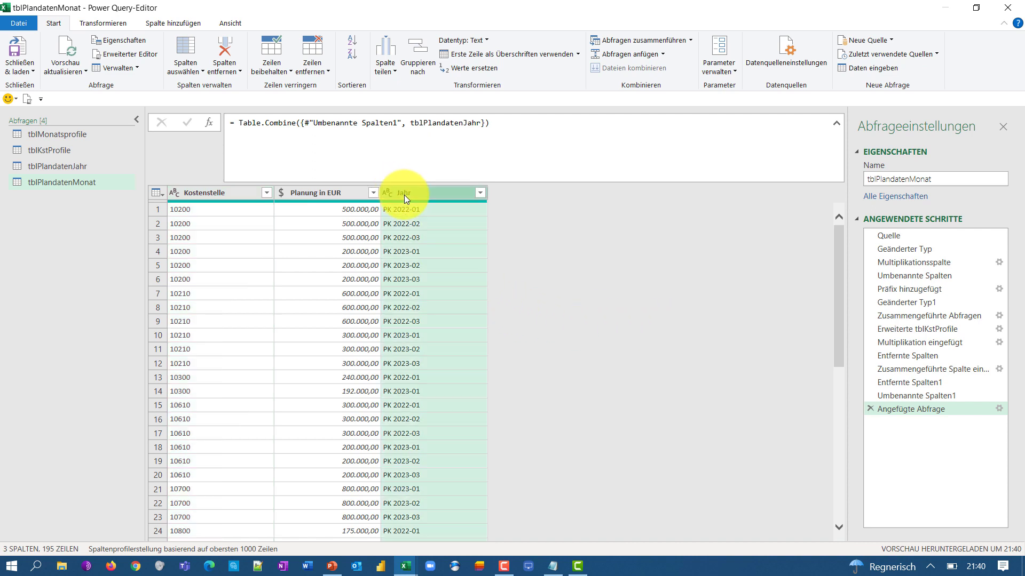
{"action": "left_click", "coordinate": [480, 193]}
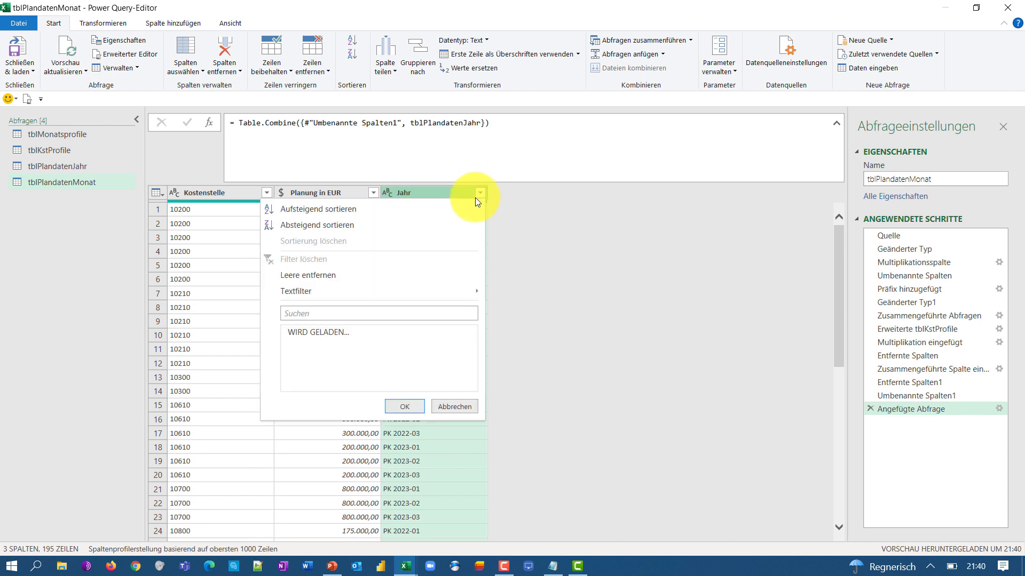
{"action": "left_click", "coordinate": [396, 213]}
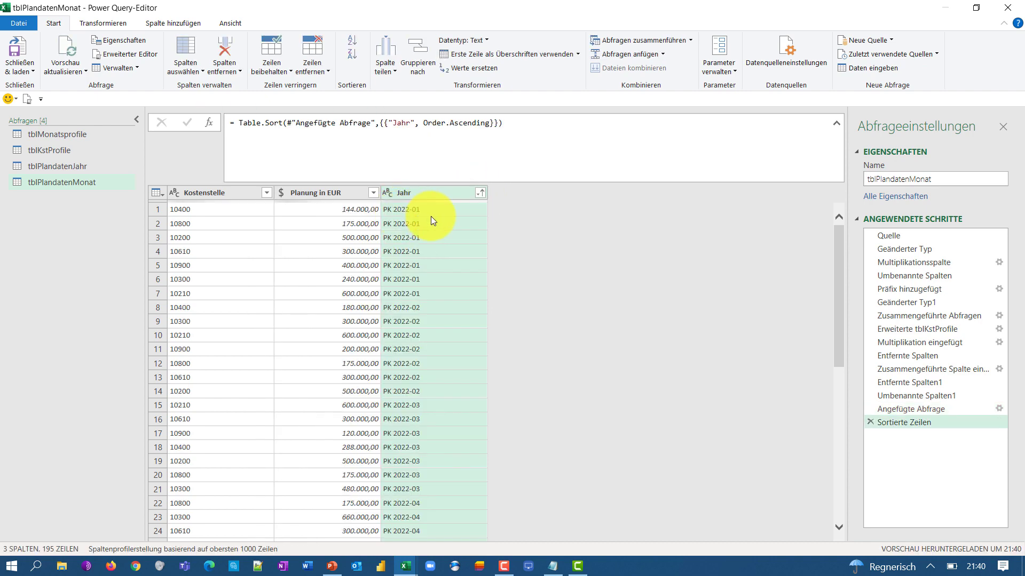
{"action": "scroll", "coordinate": [443, 226], "scroll_direction": "down", "scroll_amount": 1}
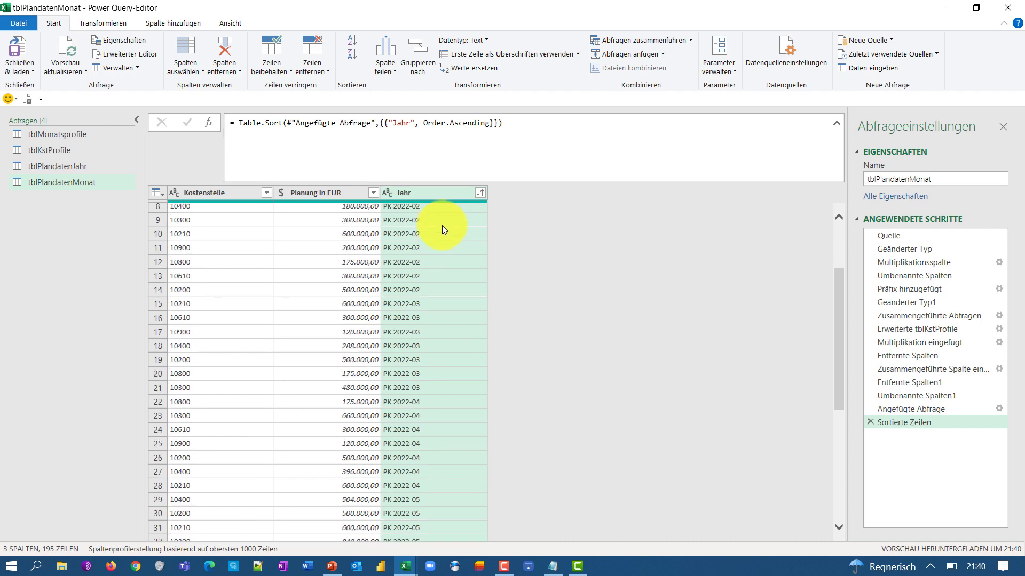
{"action": "scroll", "coordinate": [442, 228], "scroll_direction": "down", "scroll_amount": 2}
{"action": "scroll", "coordinate": [439, 231], "scroll_direction": "down", "scroll_amount": 1}
{"action": "scroll", "coordinate": [433, 245], "scroll_direction": "down", "scroll_amount": 1}
{"action": "scroll", "coordinate": [429, 256], "scroll_direction": "down", "scroll_amount": 2}
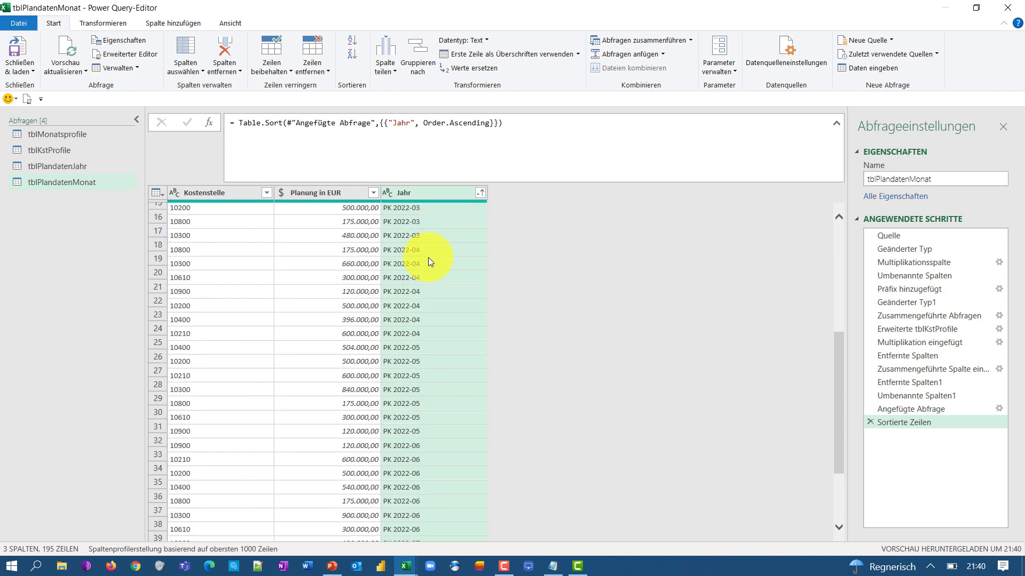
{"action": "scroll", "coordinate": [428, 259], "scroll_direction": "down", "scroll_amount": 2}
{"action": "scroll", "coordinate": [428, 261], "scroll_direction": "down", "scroll_amount": 2}
{"action": "scroll", "coordinate": [430, 263], "scroll_direction": "down", "scroll_amount": 3}
{"action": "scroll", "coordinate": [430, 262], "scroll_direction": "down", "scroll_amount": 3}
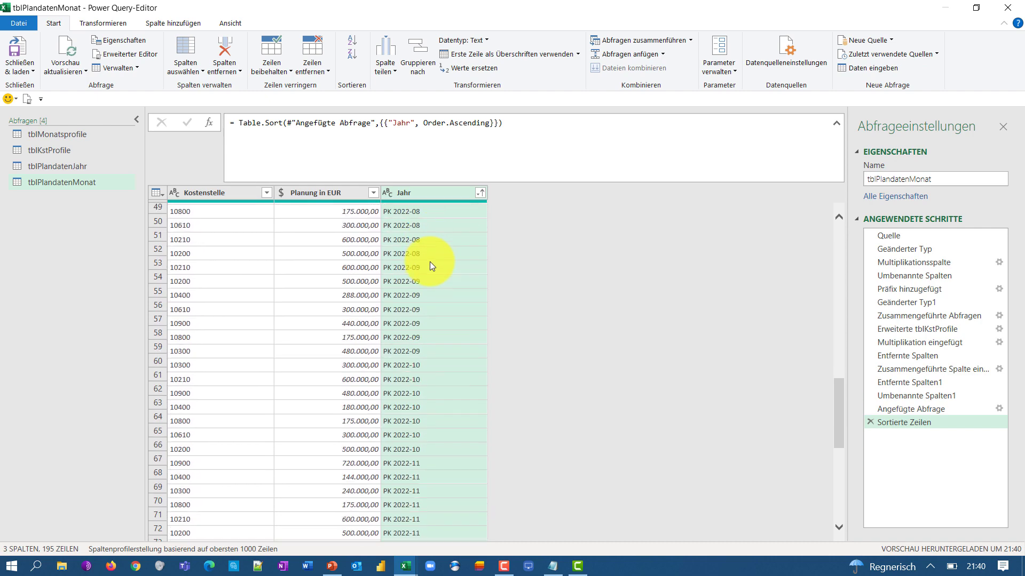
{"action": "scroll", "coordinate": [430, 262], "scroll_direction": "down", "scroll_amount": 2}
{"action": "scroll", "coordinate": [431, 262], "scroll_direction": "down", "scroll_amount": 3}
{"action": "scroll", "coordinate": [432, 264], "scroll_direction": "down", "scroll_amount": 2}
{"action": "scroll", "coordinate": [431, 264], "scroll_direction": "down", "scroll_amount": 1}
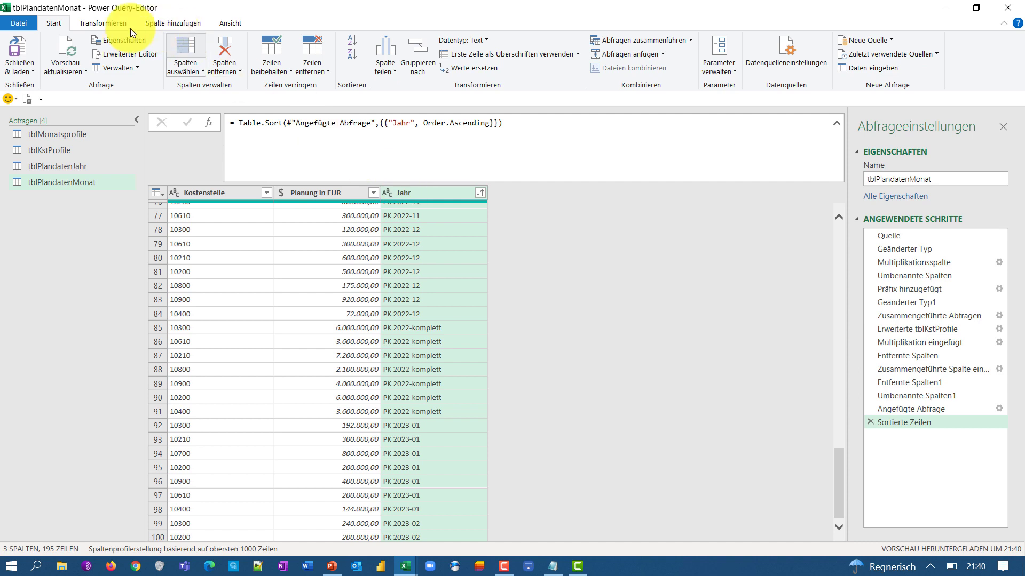
- Pivot the Jahr column into columns, using Planung in EUR as the value column
{"action": "left_click", "coordinate": [103, 25]}
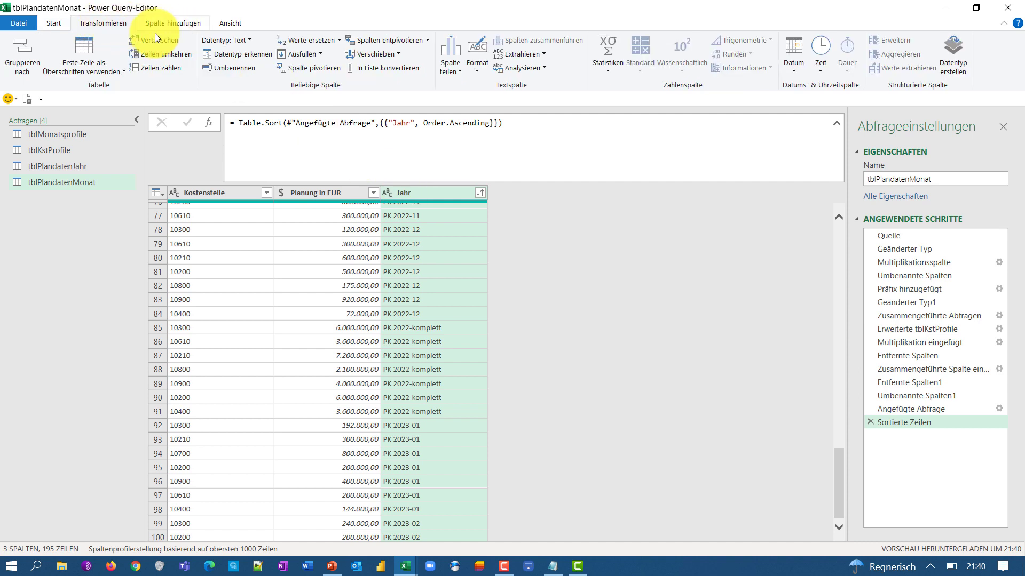
{"action": "left_click", "coordinate": [304, 68]}
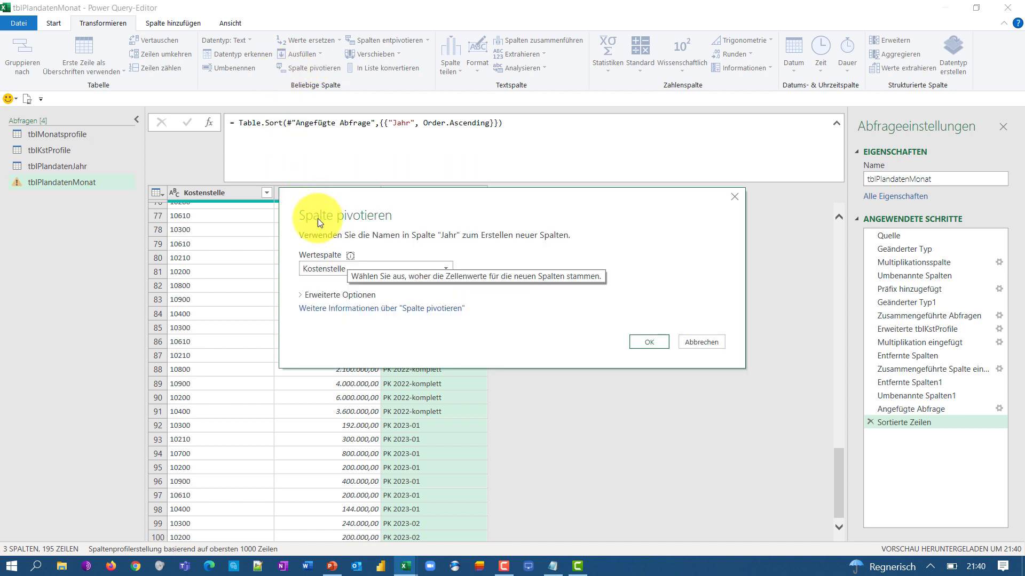
{"action": "left_click", "coordinate": [319, 268]}
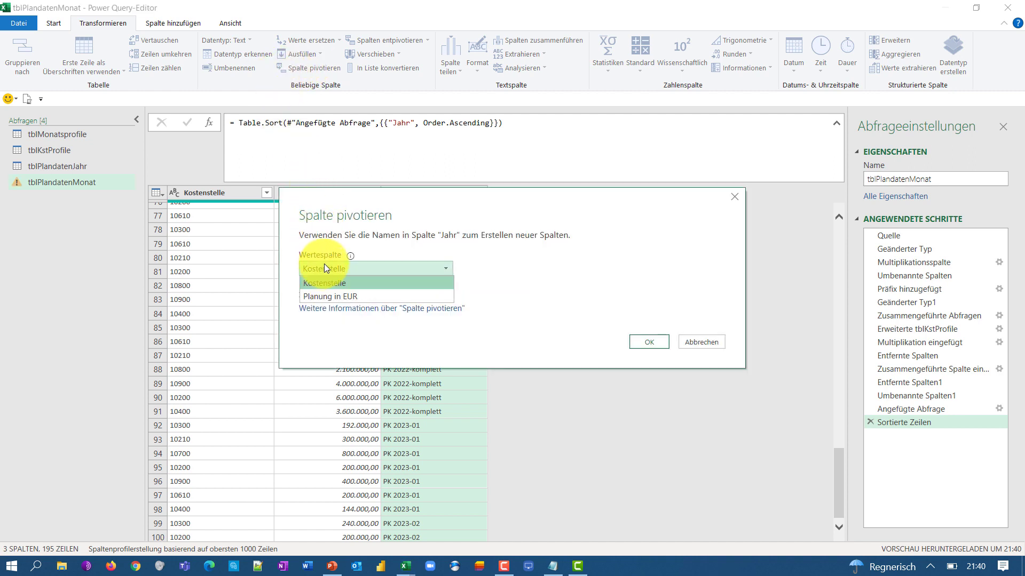
{"action": "left_click", "coordinate": [330, 296]}
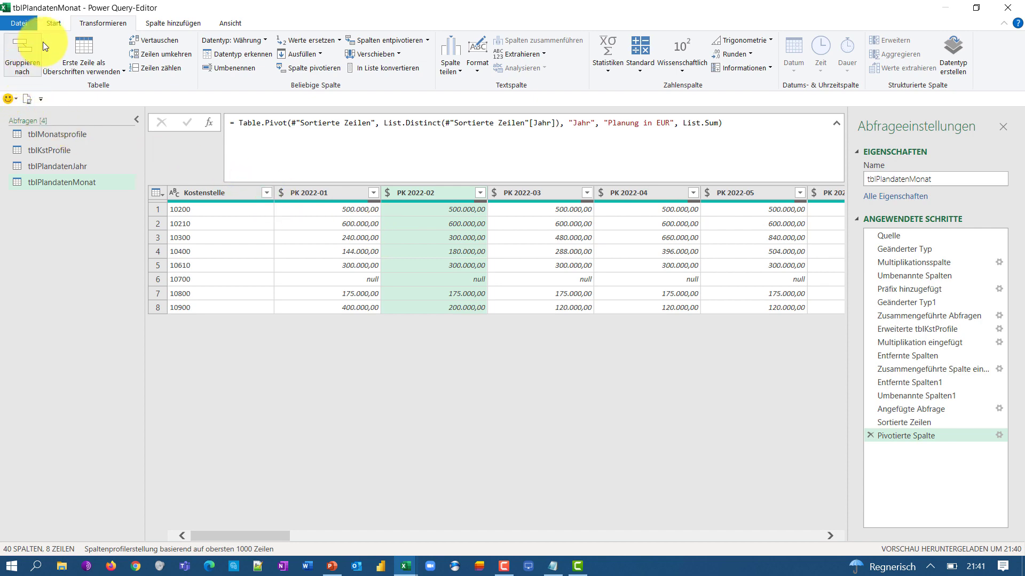
- Load the pivoted monthly plan query as table tblPlandatenMonat on a new worksheet
{"action": "left_click", "coordinate": [56, 22]}
{"action": "left_click", "coordinate": [30, 72]}
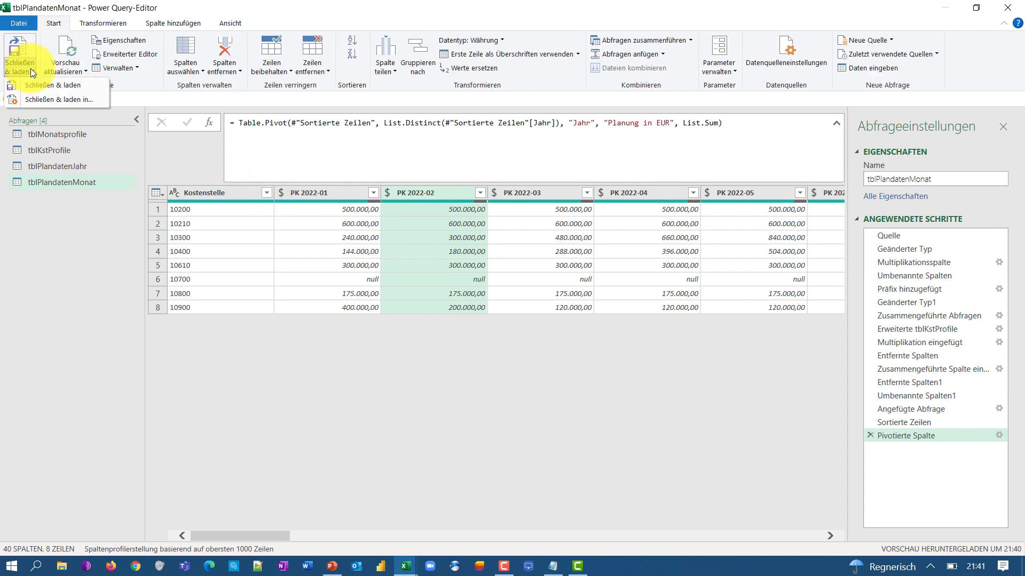
{"action": "left_click", "coordinate": [49, 104]}
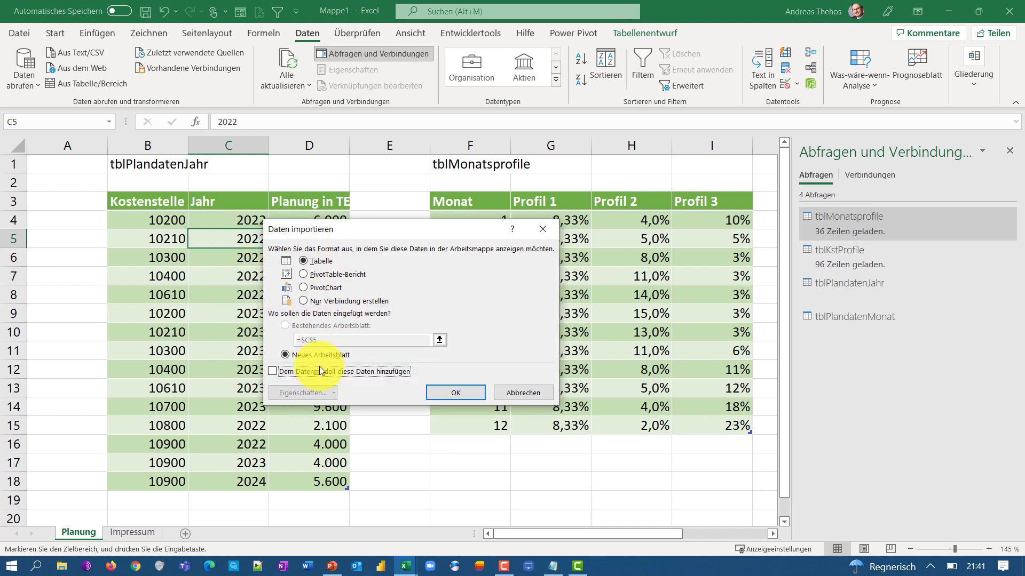
{"action": "left_click", "coordinate": [442, 392]}
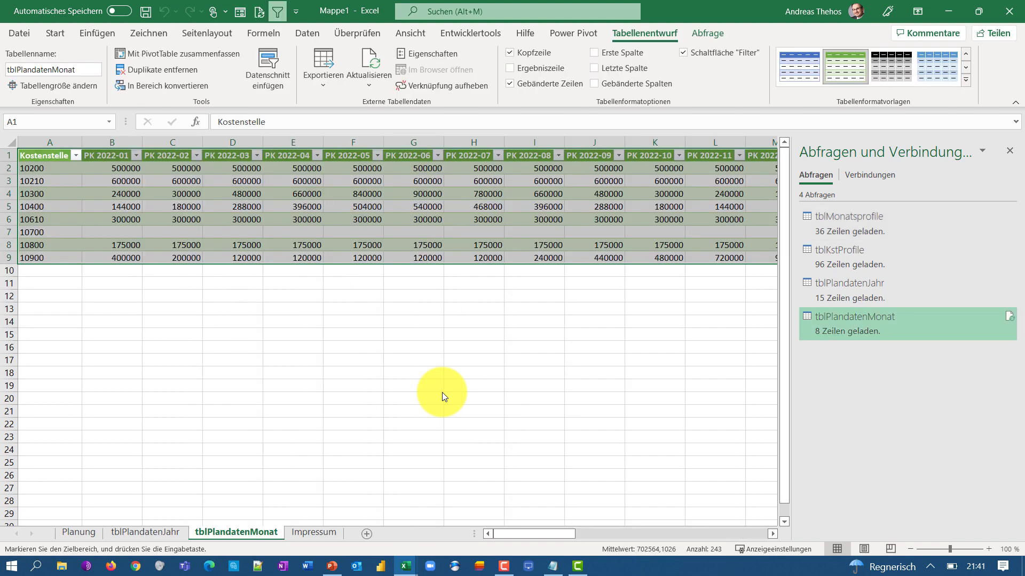
- Change the tblPlandatenJahr query to load as connection only, removing its loaded table
{"action": "left_click", "coordinate": [166, 533]}
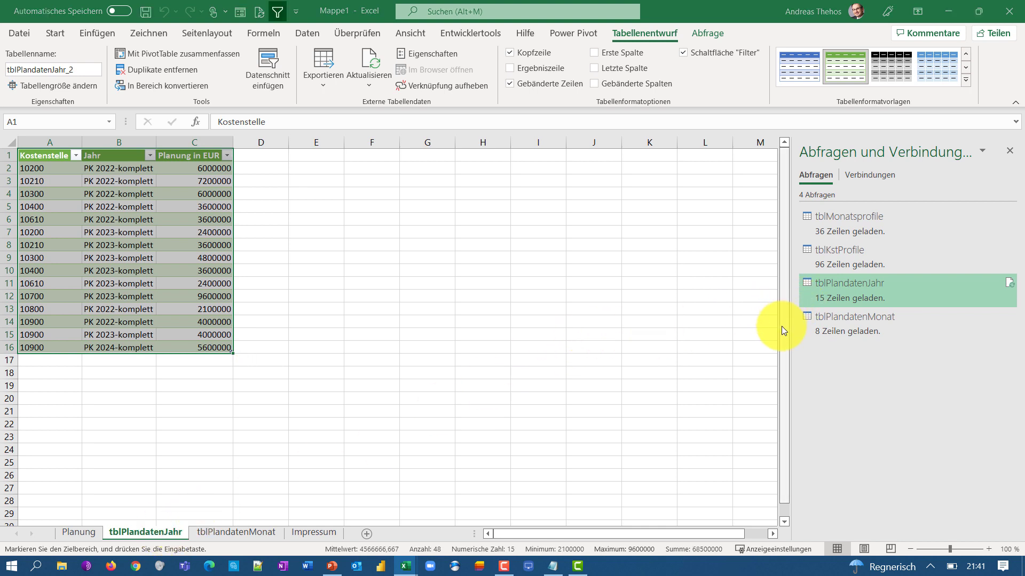
{"action": "right_click", "coordinate": [821, 287]}
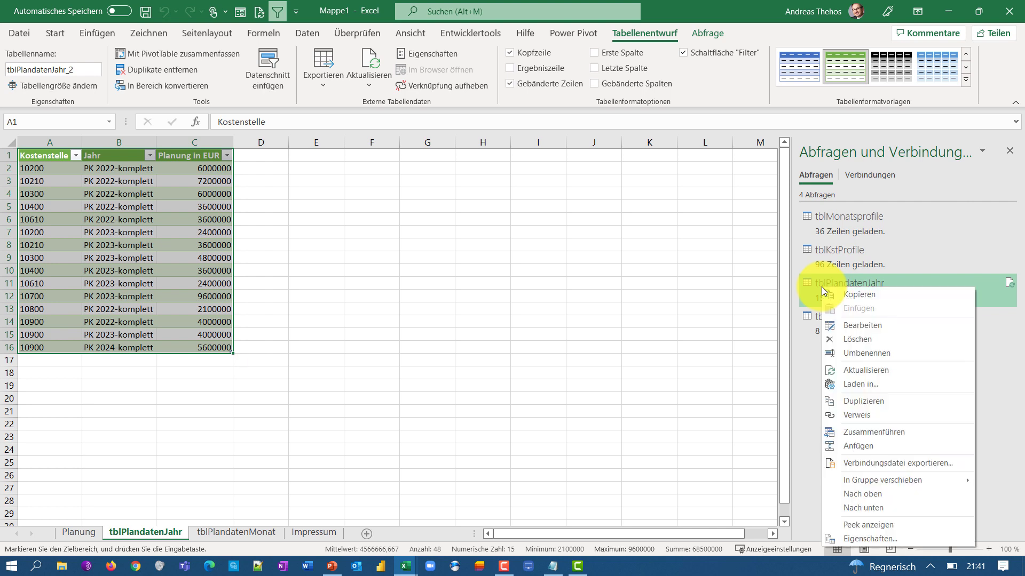
{"action": "left_click", "coordinate": [857, 384]}
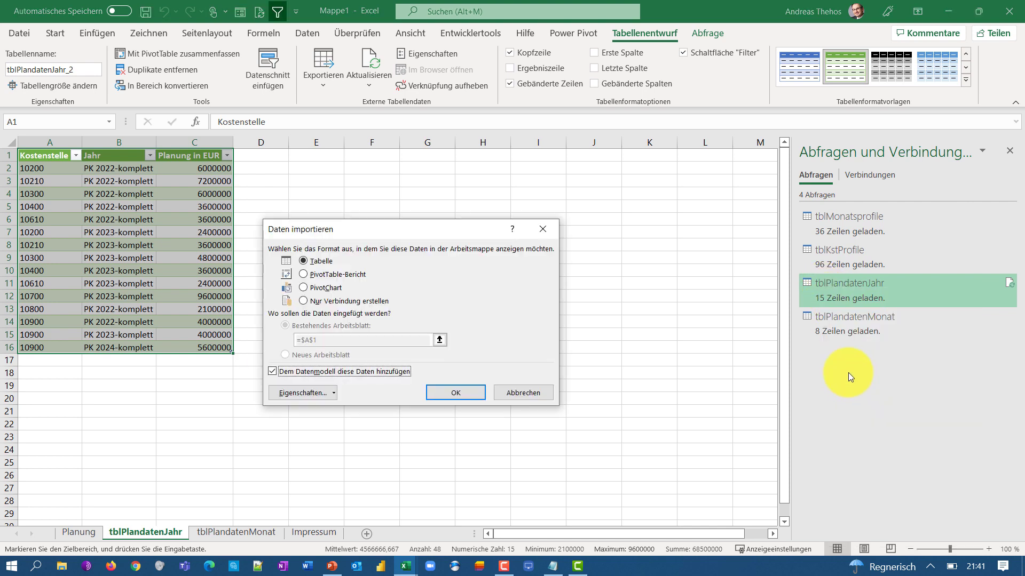
{"action": "left_click", "coordinate": [363, 304]}
{"action": "left_click", "coordinate": [468, 392]}
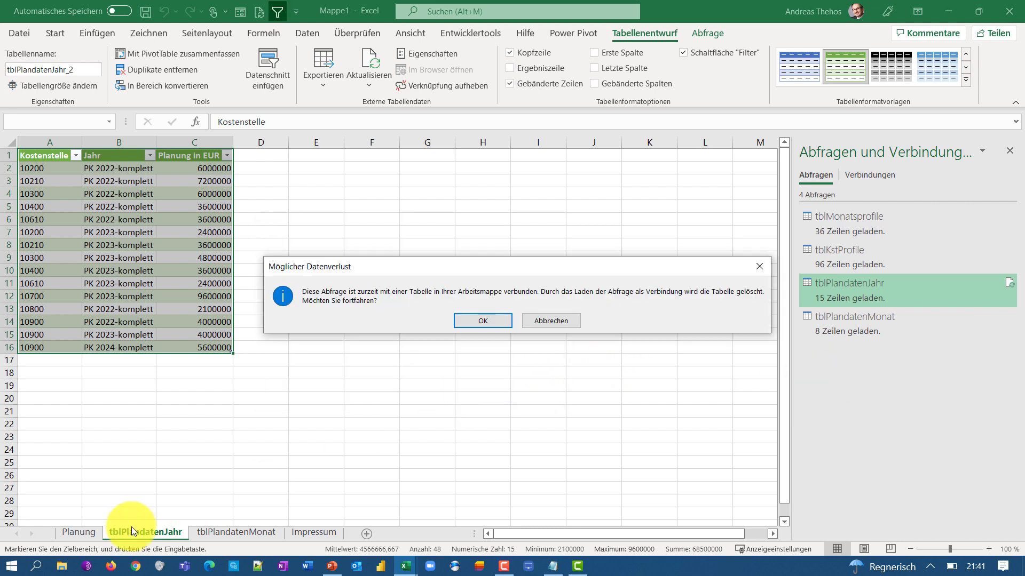
{"action": "left_click", "coordinate": [481, 321]}
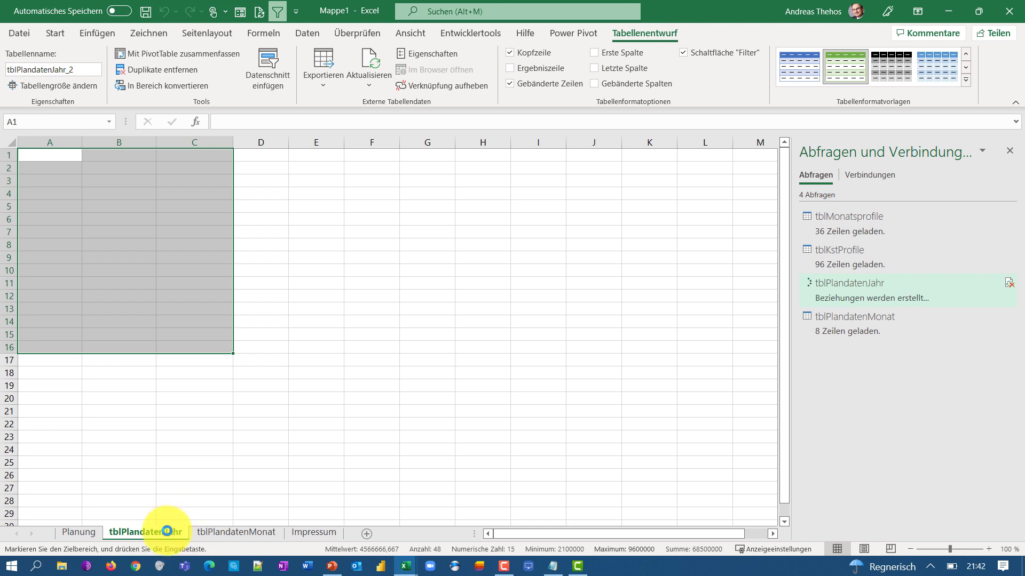
- Delete the emptied tblPlandatenJahr worksheet
{"action": "right_click", "coordinate": [167, 530]}
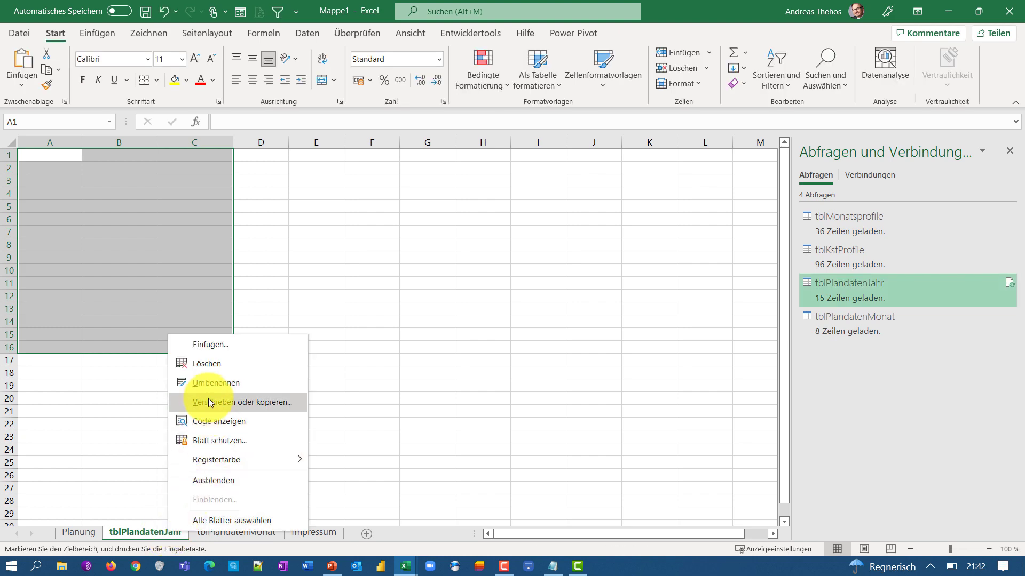
{"action": "left_click", "coordinate": [208, 365]}
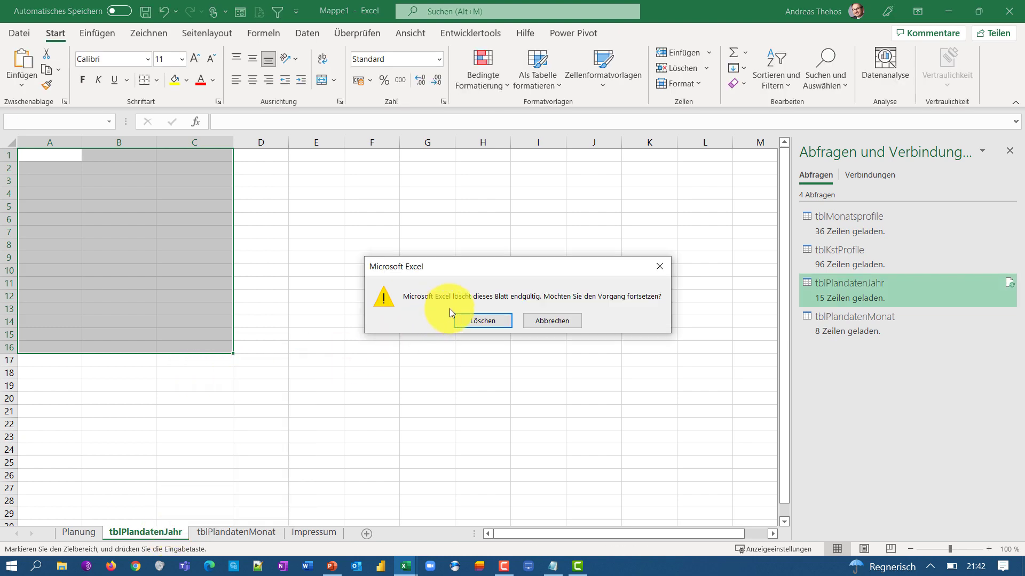
{"action": "left_click", "coordinate": [483, 319]}
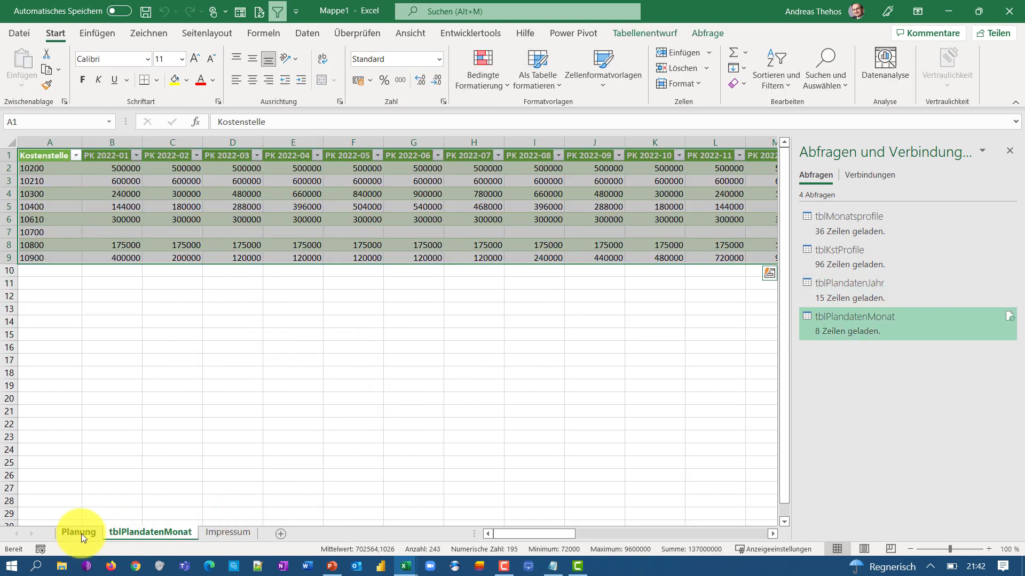
- On Planung, insert a column before tblKstProfile and add the header 'Profil 4' in J3
{"action": "left_click", "coordinate": [80, 533]}
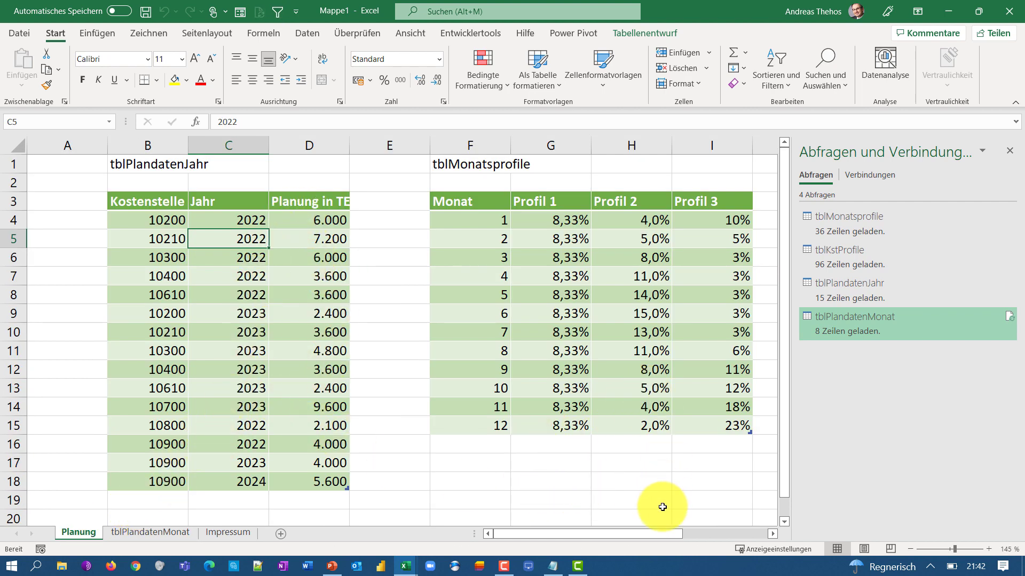
{"action": "left_click_drag", "start_coordinate": [680, 527], "coordinate": [723, 528]}
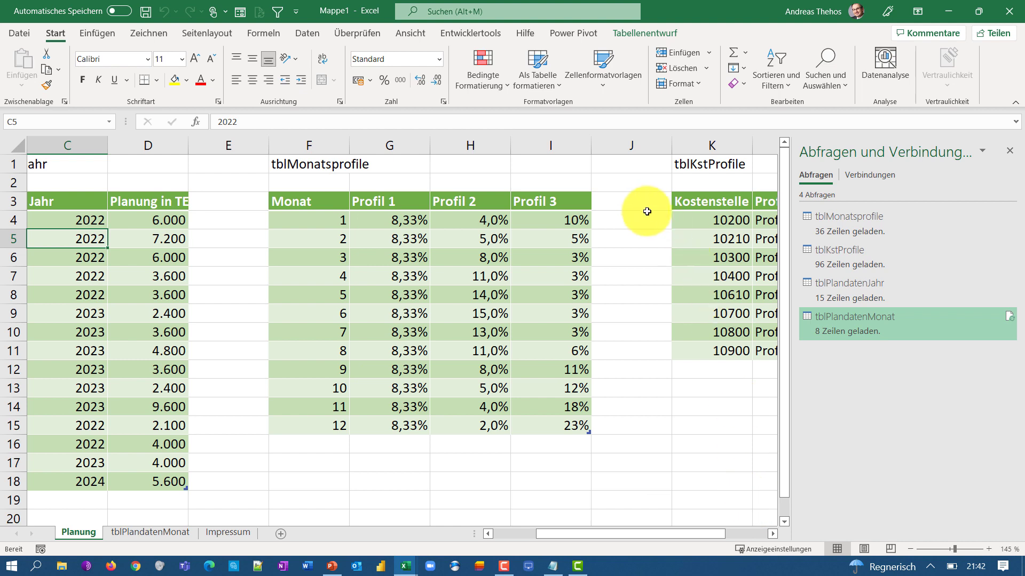
{"action": "left_click", "coordinate": [711, 144]}
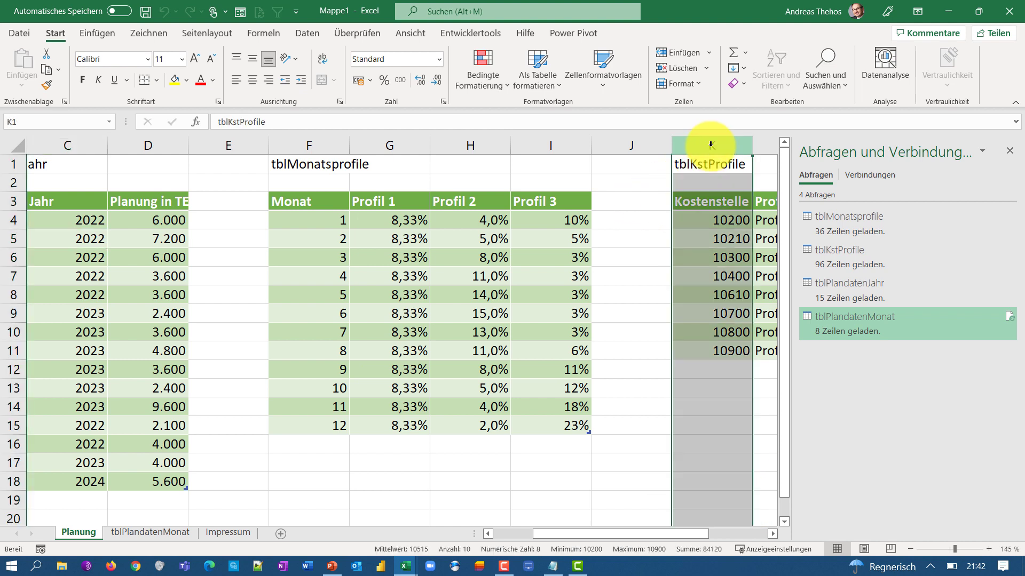
{"action": "key", "text": "ctrl+plus"}
{"action": "left_click", "coordinate": [642, 198]}
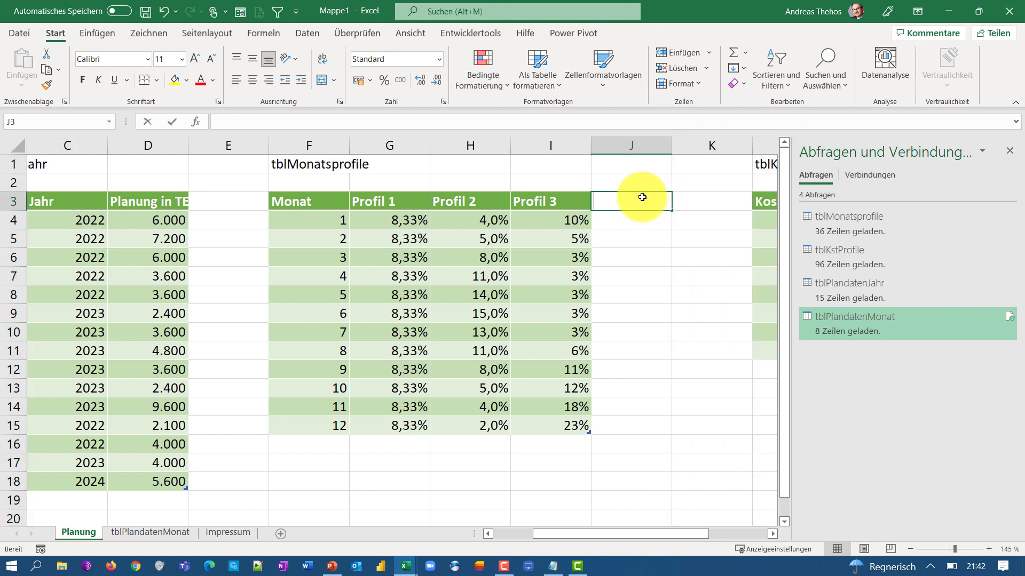
{"action": "type", "text": "Profil 4"}
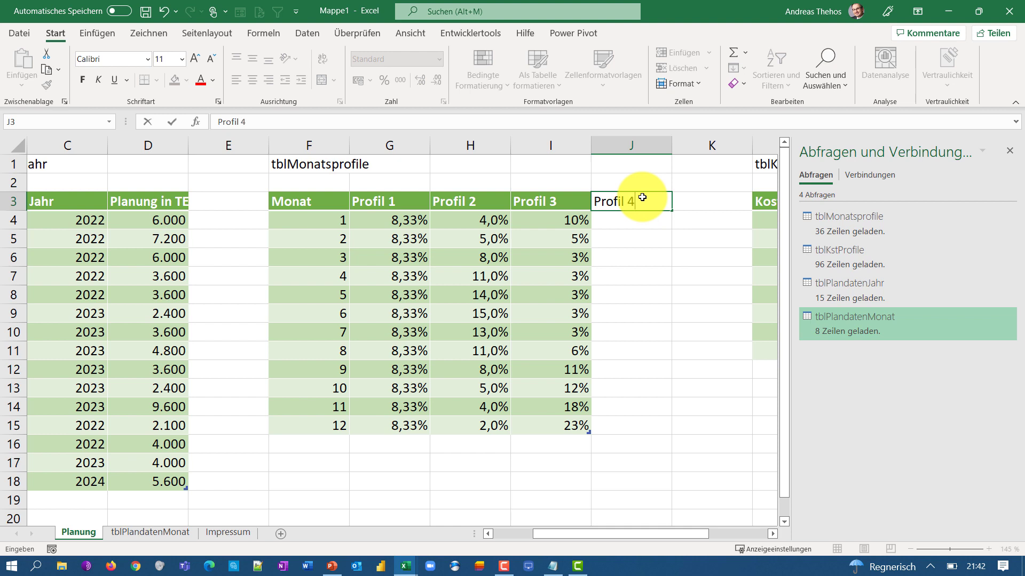
{"action": "key", "text": "Return"}
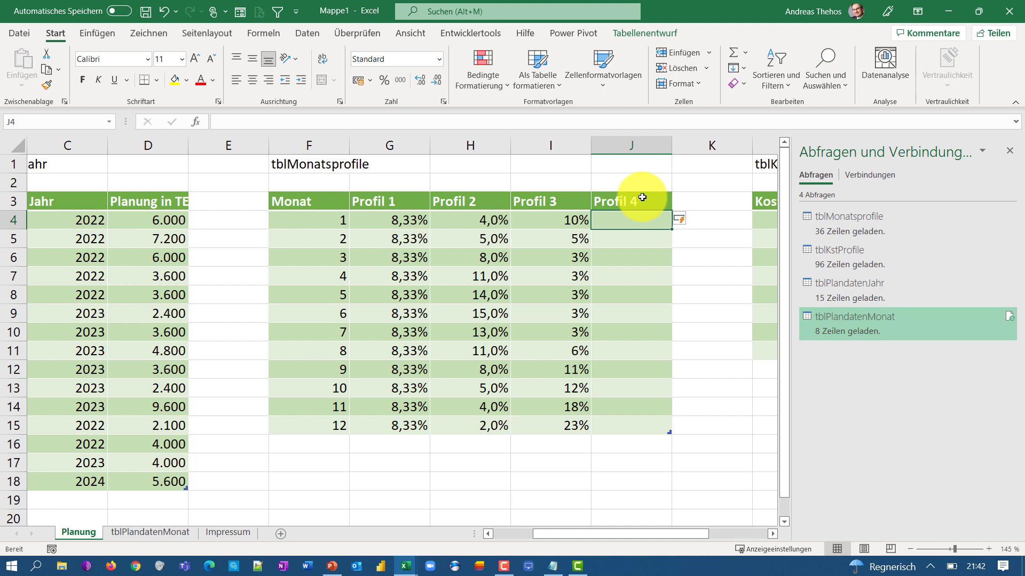
- Fill Profil 4 with 20%, 25%, 30%, 25% for months 1–4 and 0% for months 5–12
{"action": "type", "text": "20"}
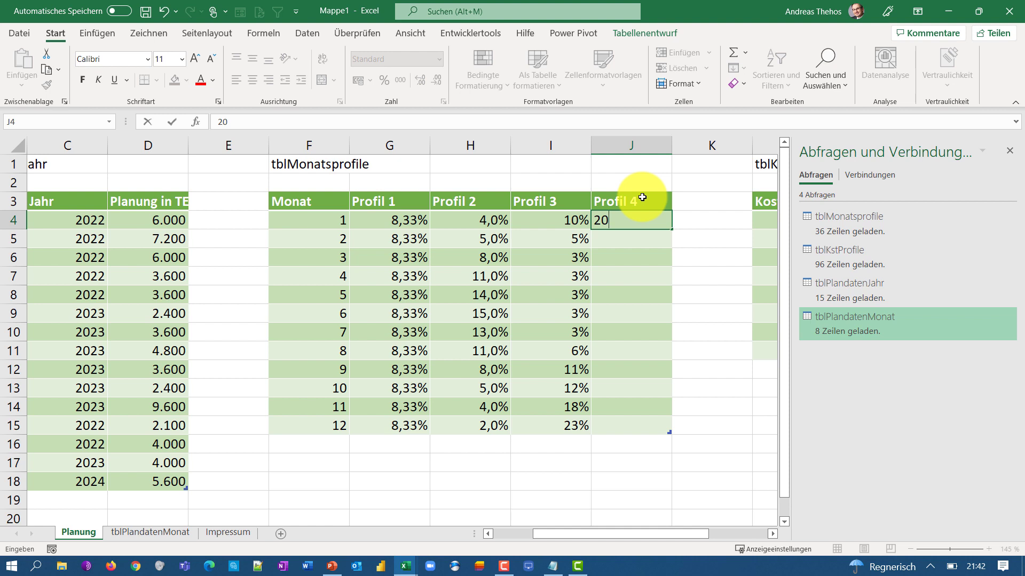
{"action": "type", "text": "%"}
{"action": "key", "text": "Return"}
{"action": "type", "text": "25"}
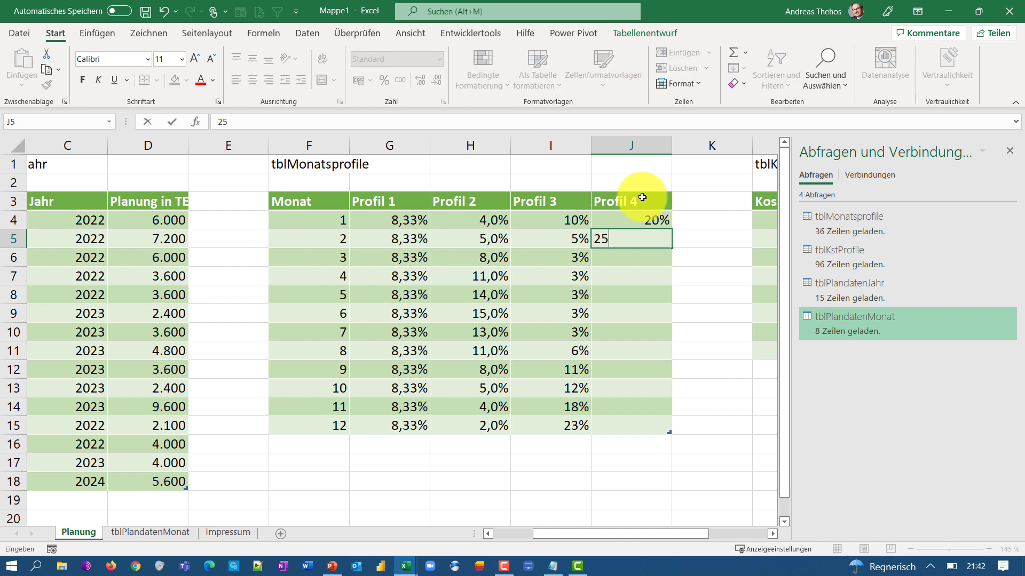
{"action": "type", "text": "%"}
{"action": "key", "text": "Return"}
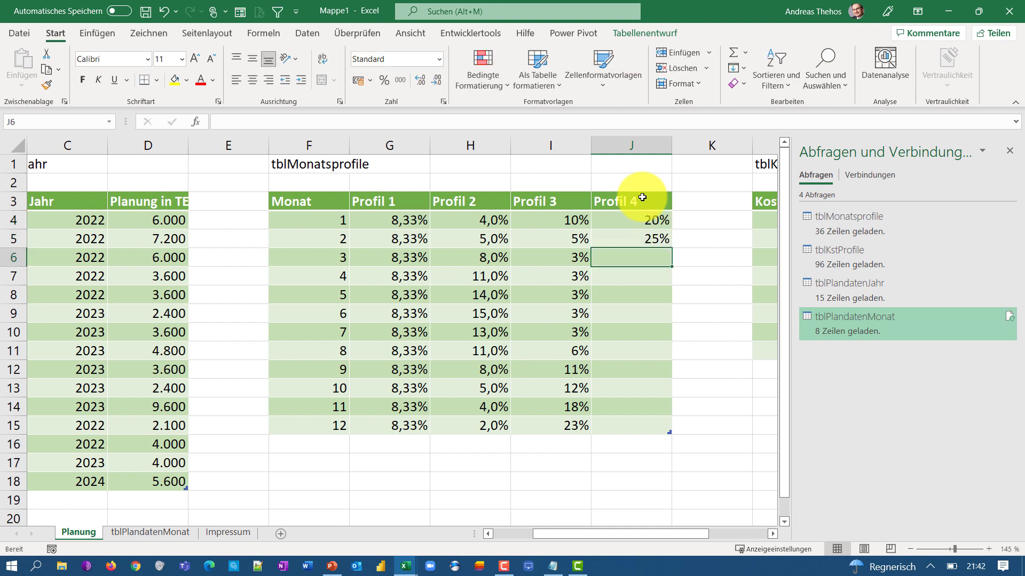
{"action": "type", "text": "30"}
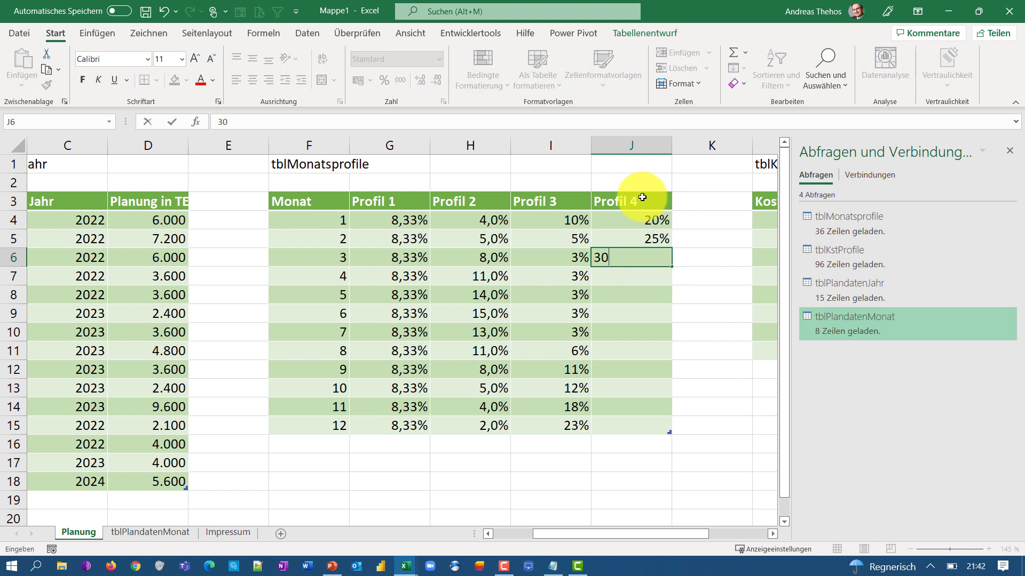
{"action": "type", "text": "%"}
{"action": "key", "text": "Return"}
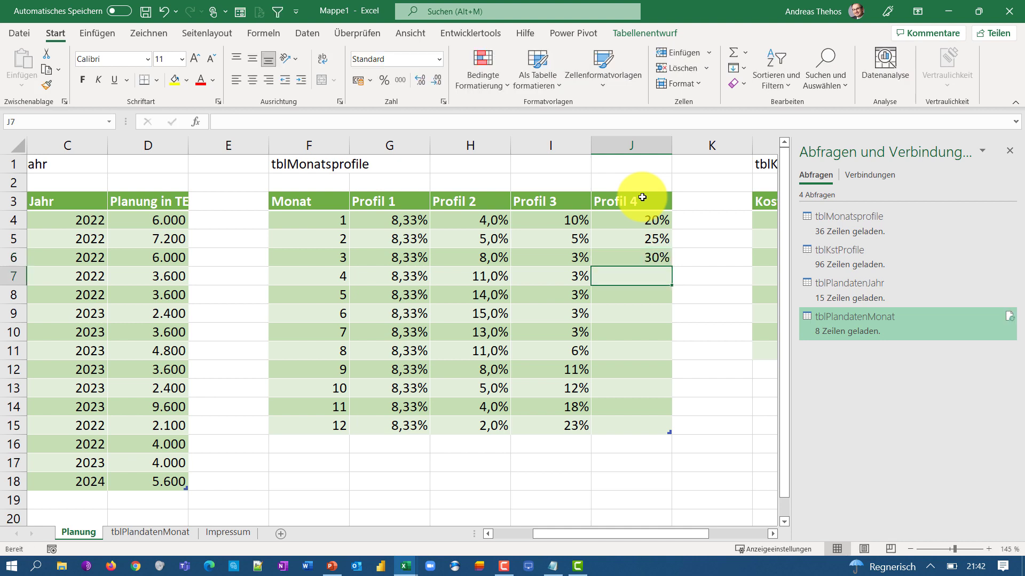
{"action": "type", "text": "25"}
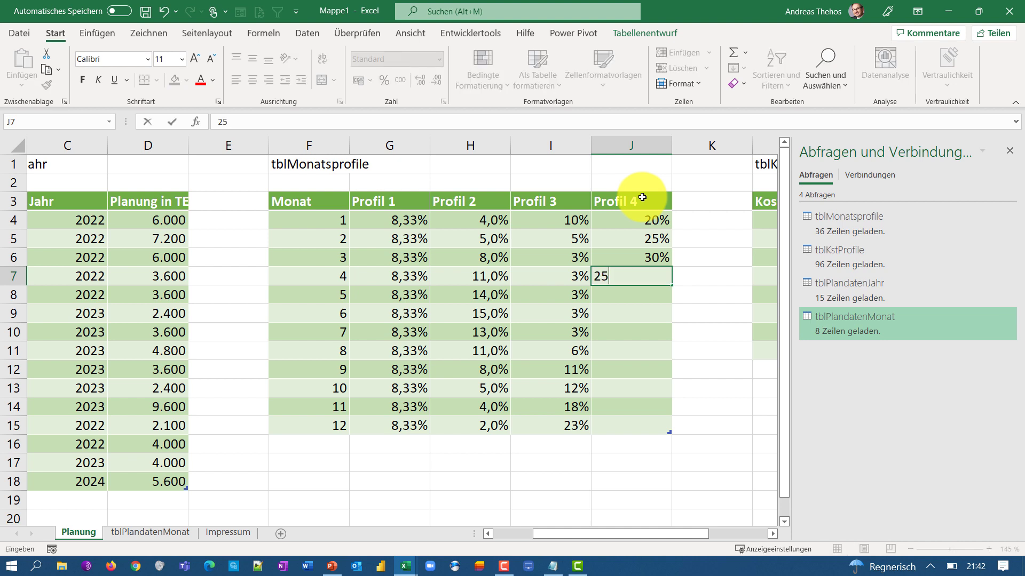
{"action": "type", "text": "%"}
{"action": "key", "text": "Return"}
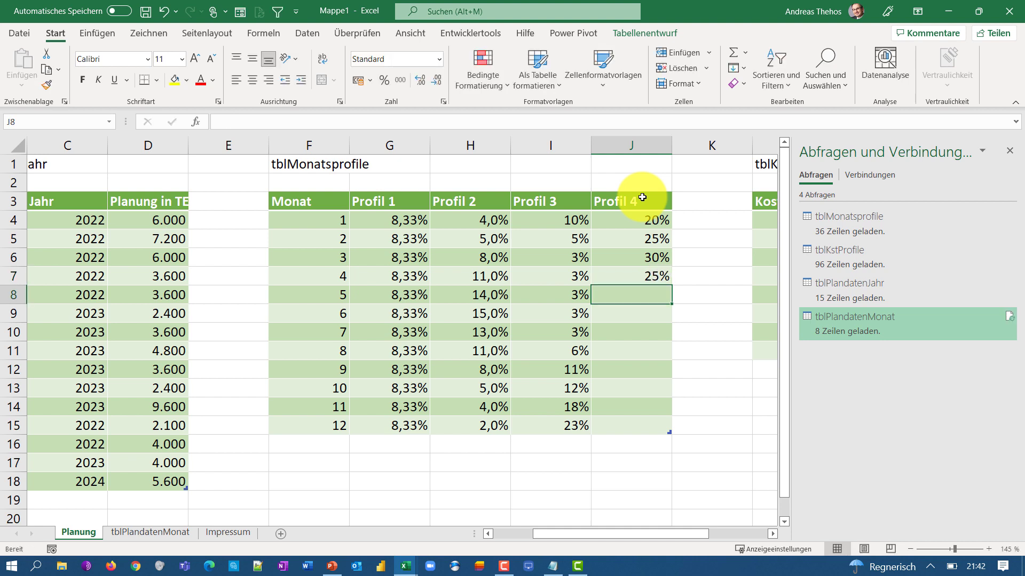
{"action": "key", "text": "shift+Down"}
{"action": "key", "text": "shift+Down"}
{"action": "key", "text": "shift+Down"}
{"action": "key", "text": "shift+Down"}
{"action": "type", "text": "0"}
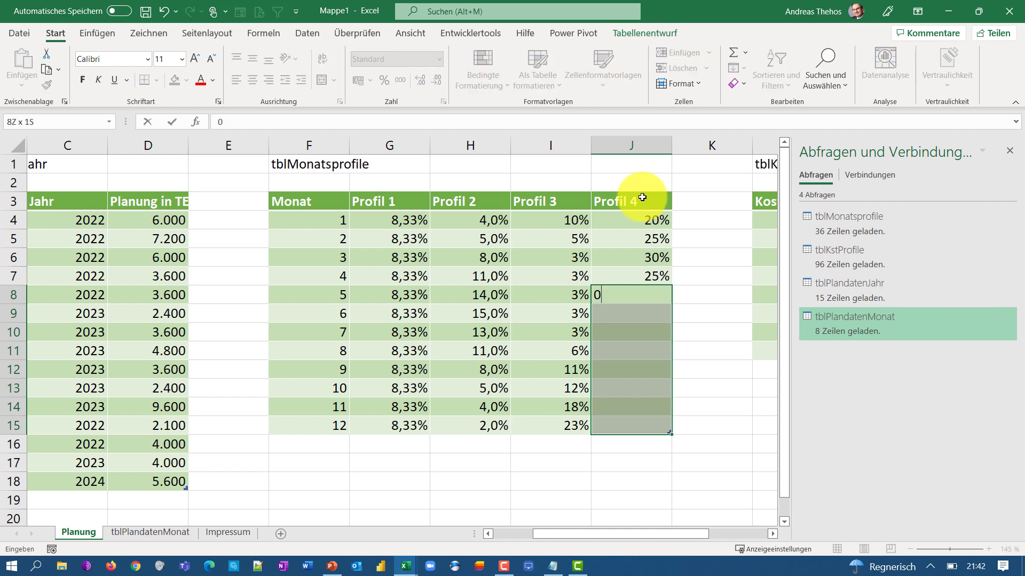
{"action": "type", "text": "%"}
{"action": "key", "text": "ctrl+Return"}
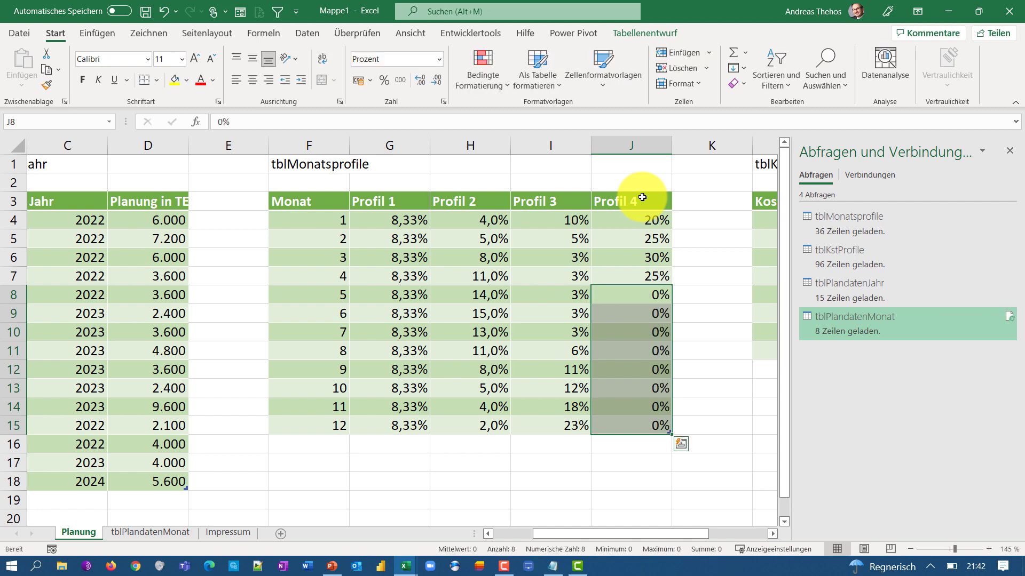
- Add cost center 11000 with Profil 4 to tblKstProfile
{"action": "left_click", "coordinate": [762, 368]}
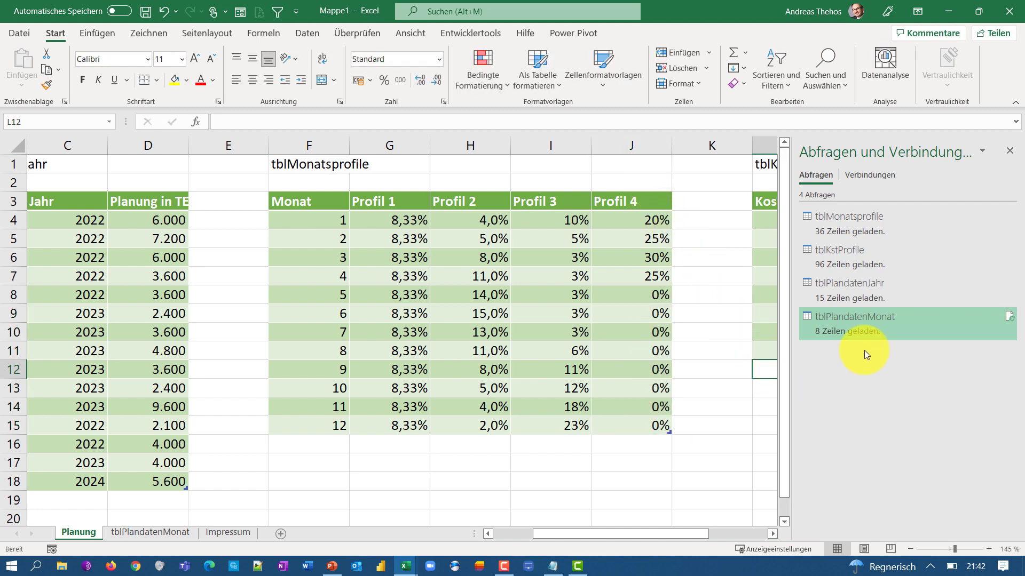
{"action": "key", "text": "Right"}
{"action": "key", "text": "Right"}
{"action": "key", "text": "Left"}
{"action": "key", "text": "Left"}
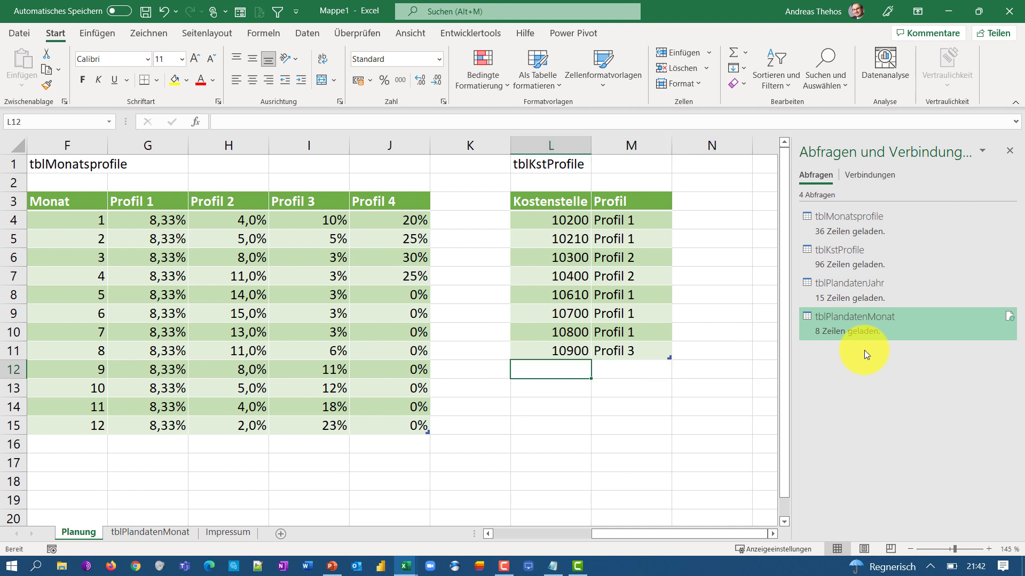
{"action": "type", "text": "11000"}
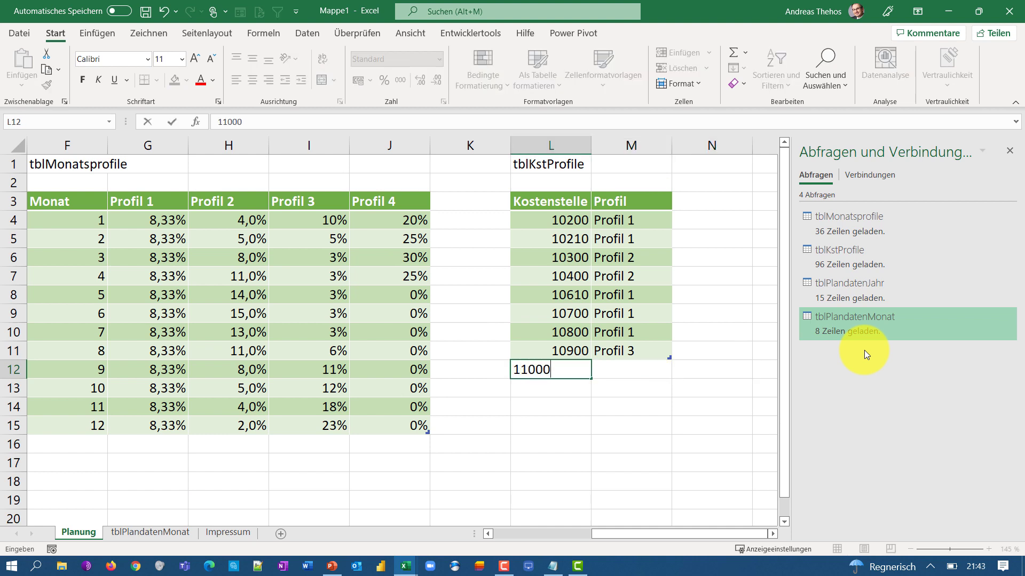
{"action": "key", "text": "Tab"}
{"action": "type", "text": "Pro"}
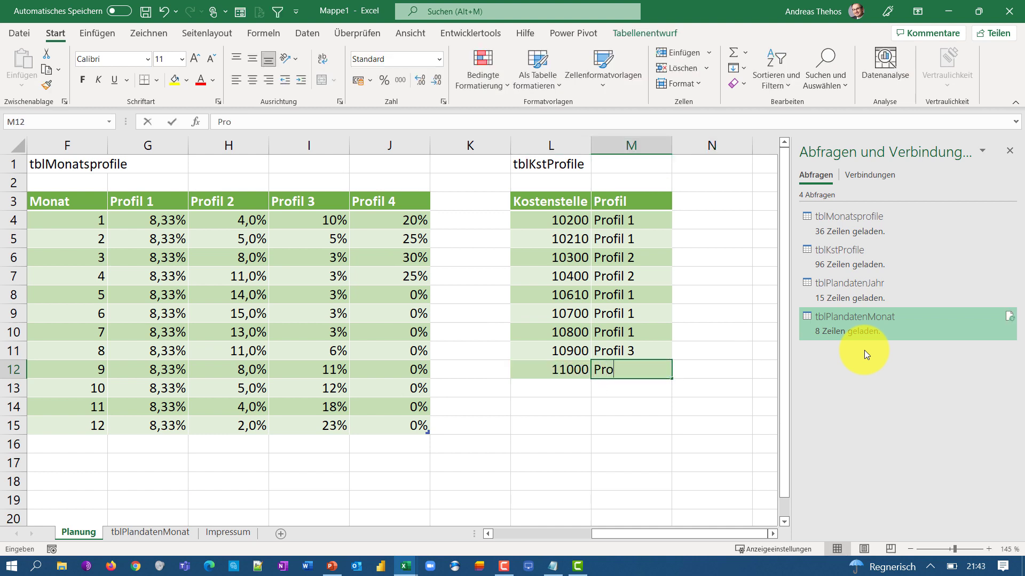
{"action": "type", "text": "fil 4"}
{"action": "key", "text": "Return"}
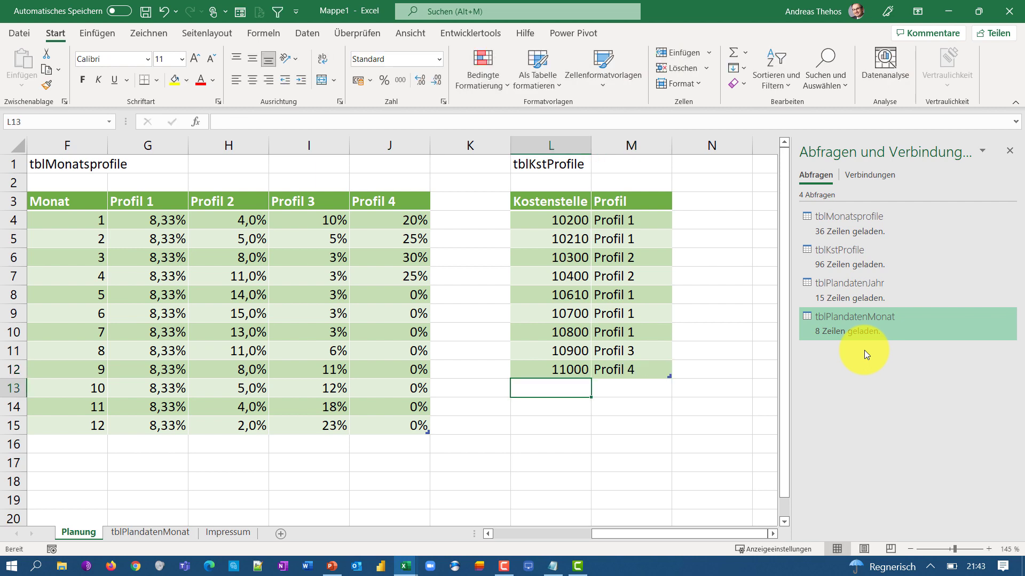
- Overwrite the last tblPlandatenJahr row with cost center 11000, year 2022, amount 1200
{"action": "left_click", "coordinate": [537, 534]}
{"action": "left_click", "coordinate": [151, 497]}
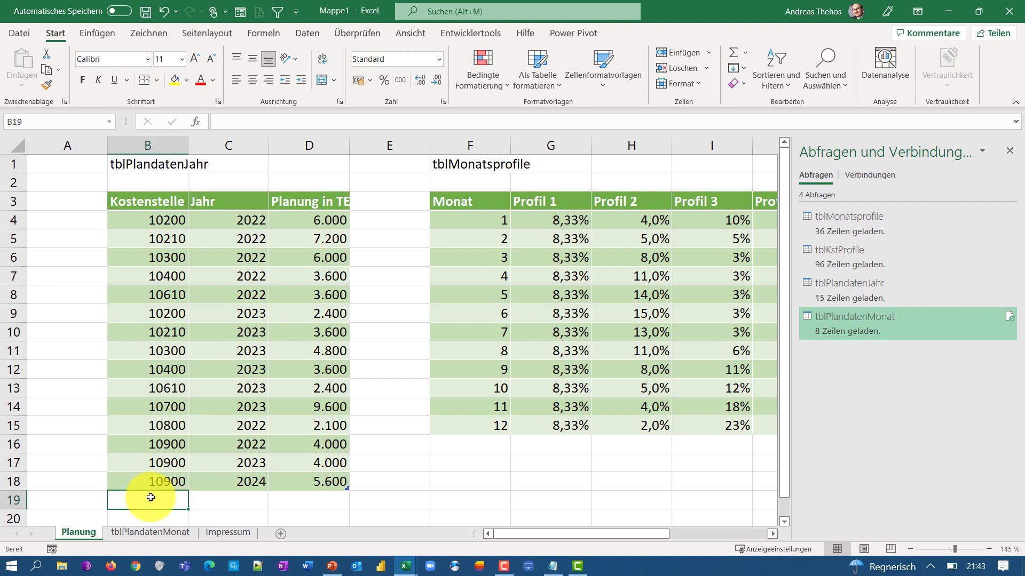
{"action": "type", "text": "11"}
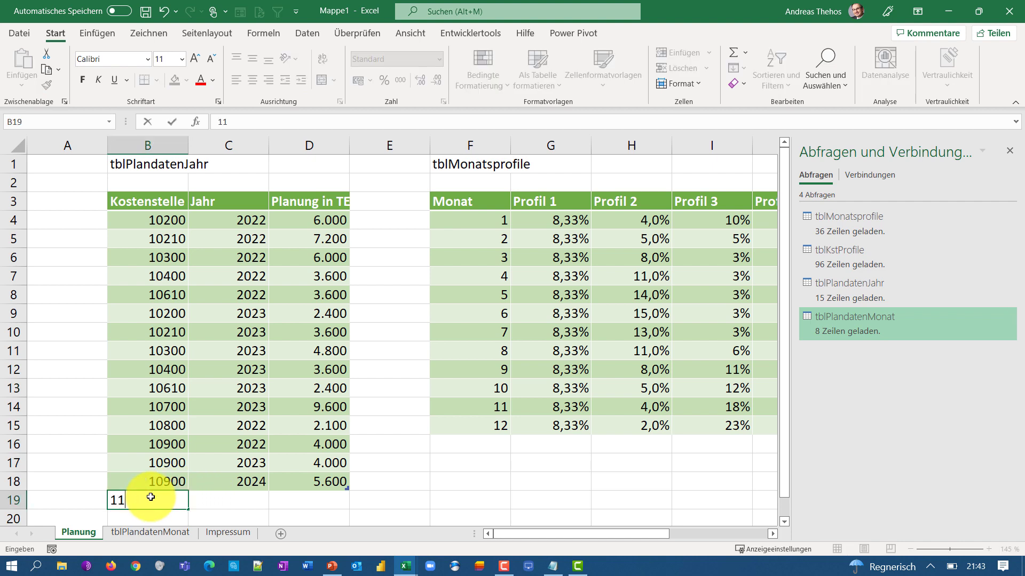
{"action": "key", "text": "Escape"}
{"action": "left_click", "coordinate": [144, 482]}
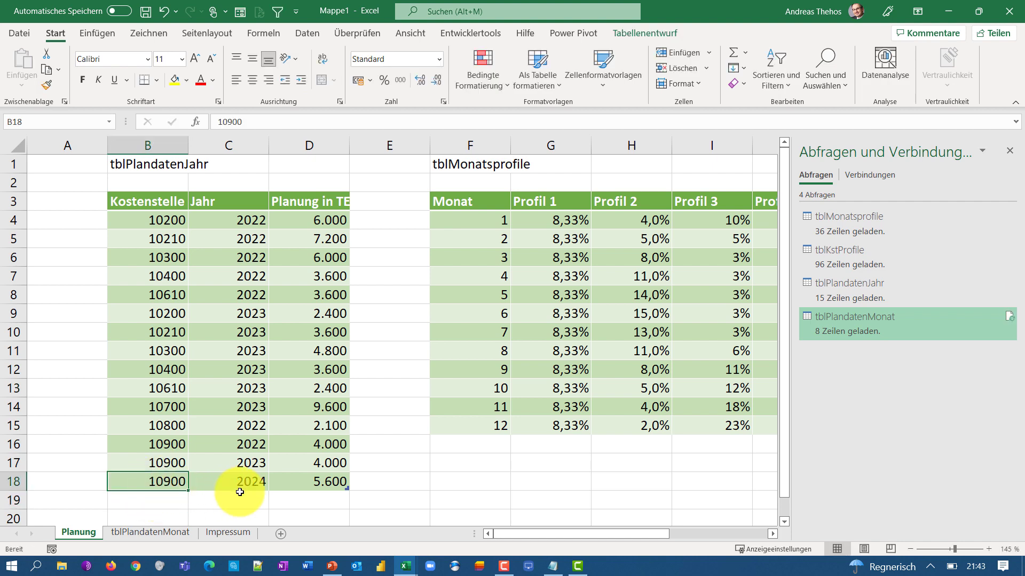
{"action": "type", "text": "1100"}
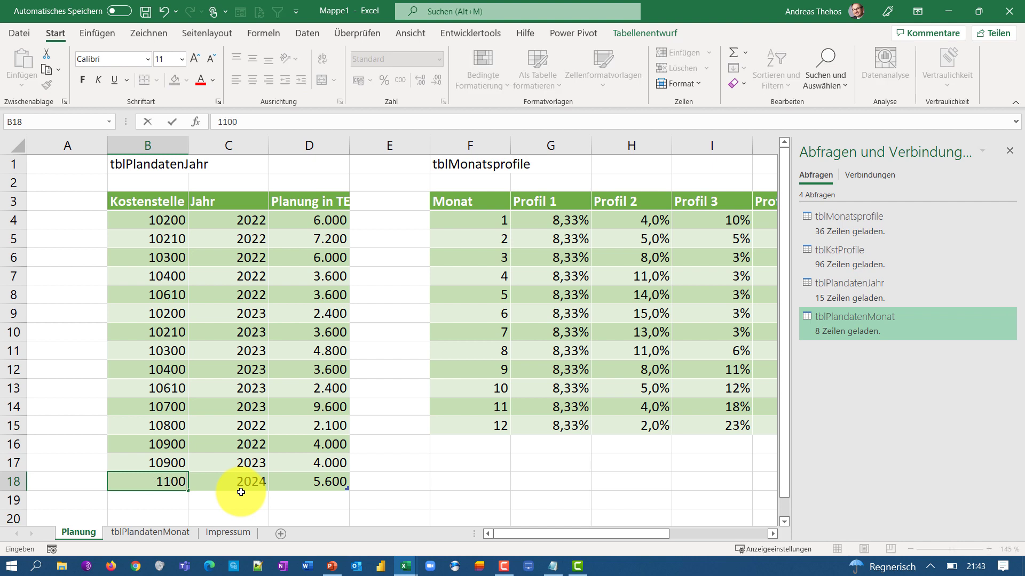
{"action": "type", "text": "0"}
{"action": "key", "text": "Tab"}
{"action": "type", "text": "20"}
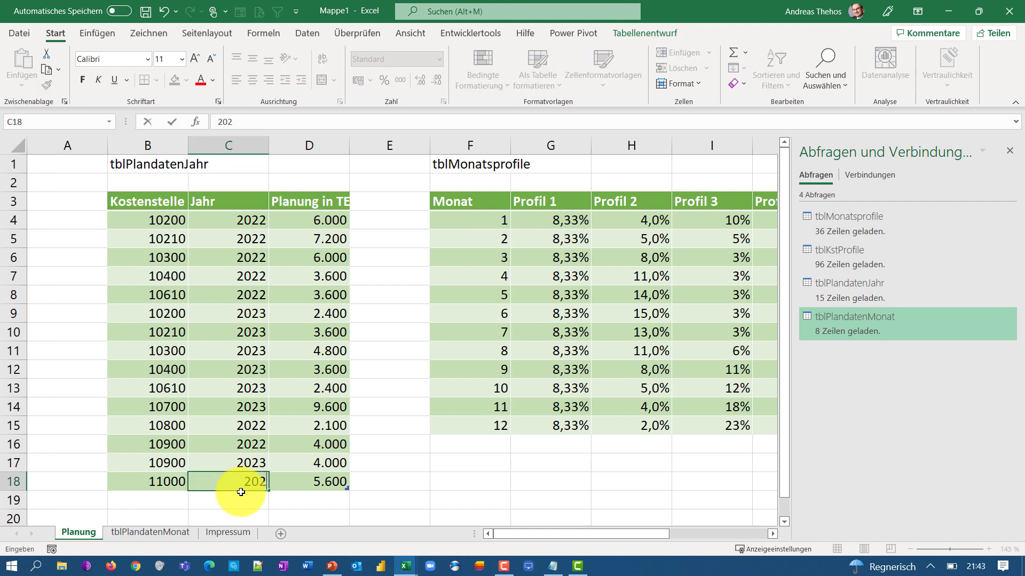
{"action": "type", "text": "22"}
{"action": "key", "text": "Tab"}
{"action": "type", "text": "10"}
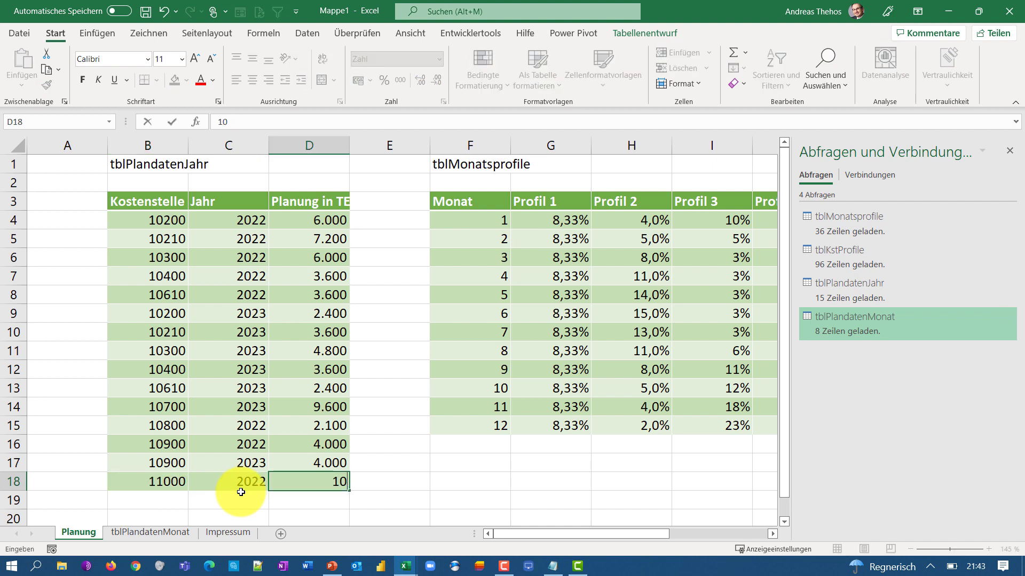
{"action": "type", "text": "00"}
{"action": "key", "text": "BackSpace"}
{"action": "key", "text": "BackSpace"}
{"action": "key", "text": "BackSpace"}
{"action": "type", "text": "2"}
{"action": "type", "text": "00"}
{"action": "key", "text": "Return"}
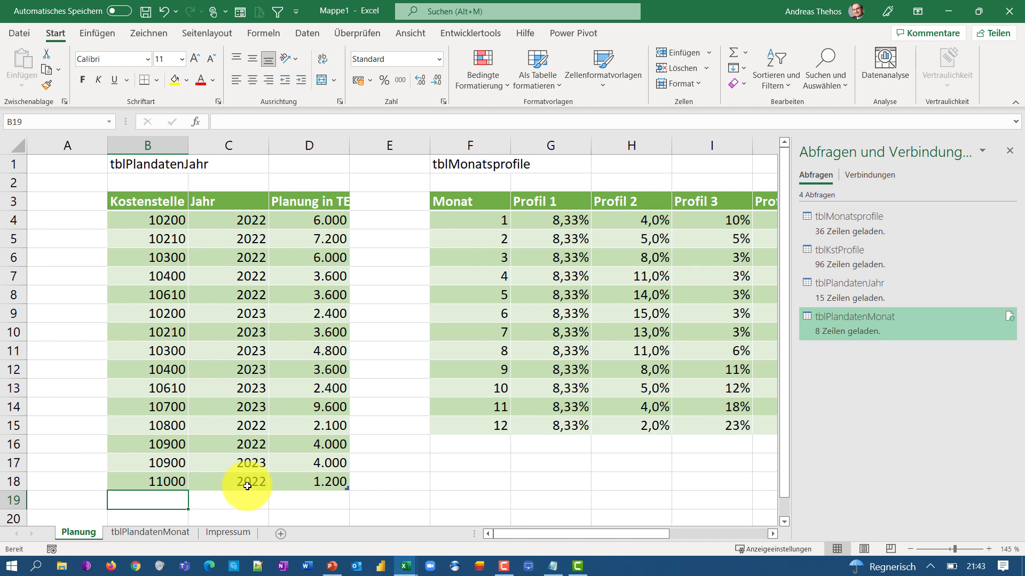
- Refresh tblPlandatenMonat and check 11000's January–April values 240000, 300000, 360000, 300000
{"action": "left_click", "coordinate": [164, 534]}
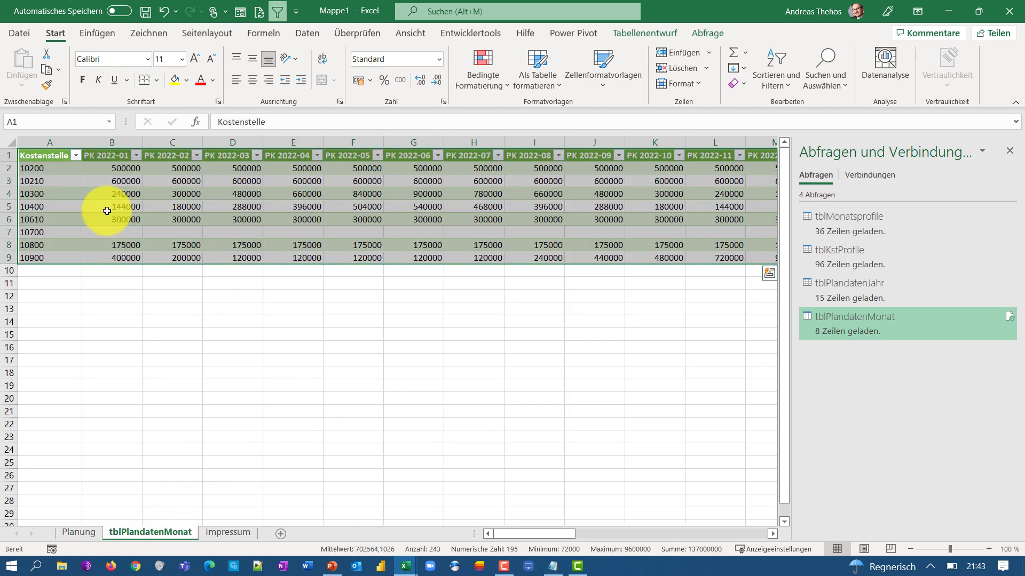
{"action": "right_click", "coordinate": [63, 218]}
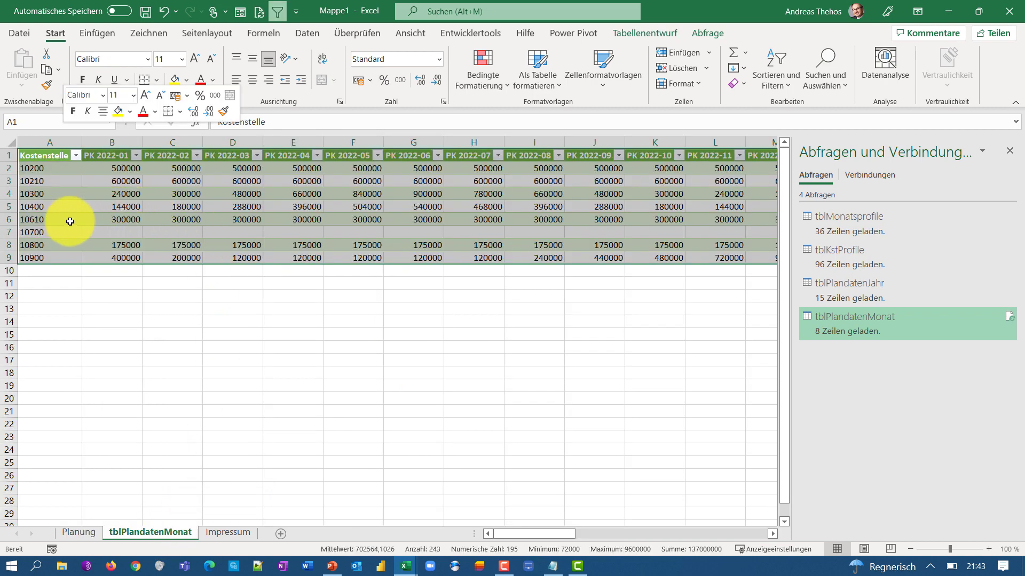
{"action": "left_click", "coordinate": [111, 266]}
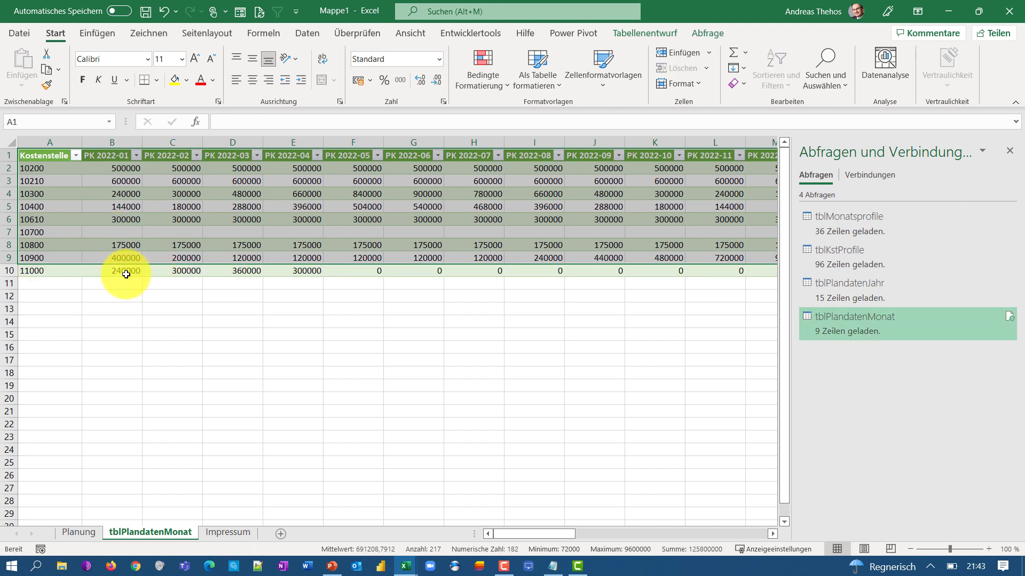
{"action": "left_click_drag", "start_coordinate": [129, 273], "coordinate": [300, 273]}
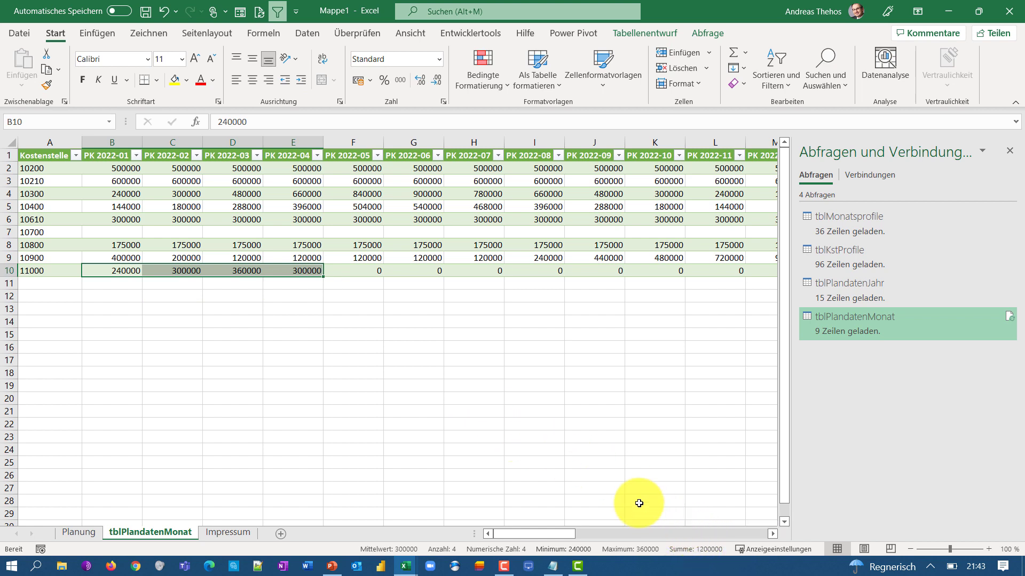
{"action": "left_click_drag", "start_coordinate": [546, 531], "coordinate": [652, 493]}
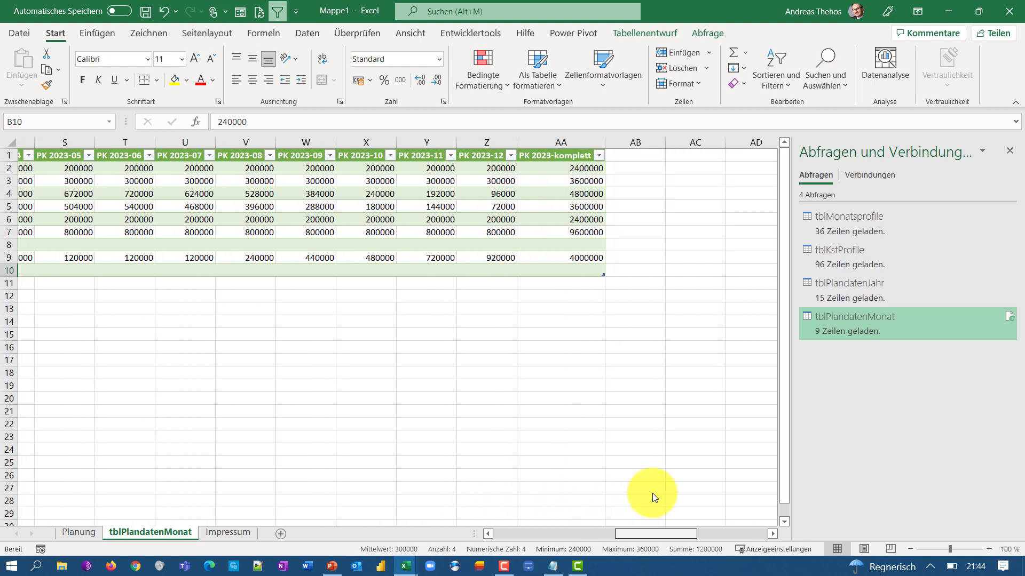
{"action": "left_click_drag", "start_coordinate": [652, 493], "coordinate": [459, 488]}
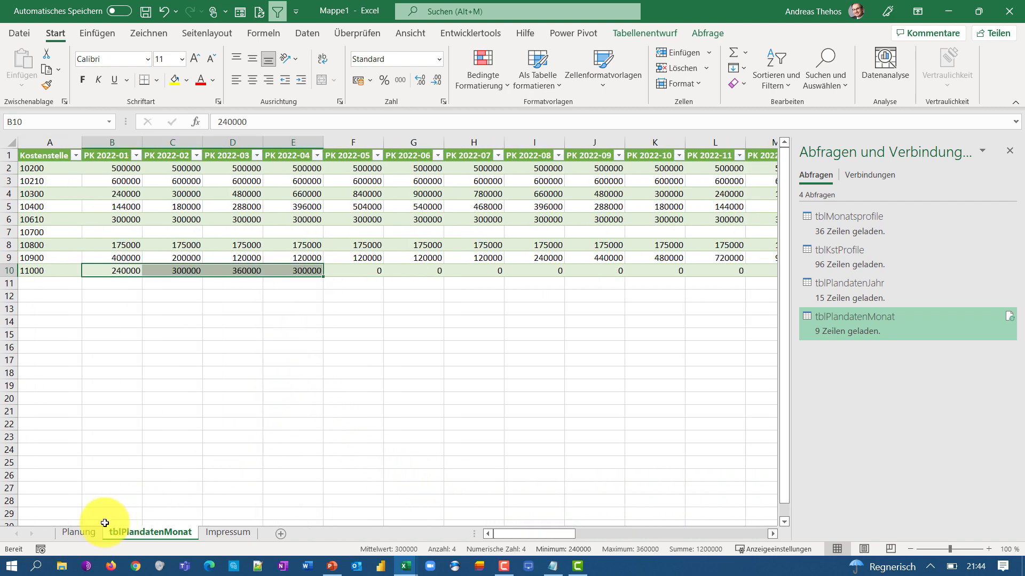
- Return to the Planung sheet to view tblPlandatenJahr and tblMonatsprofile
{"action": "left_click", "coordinate": [87, 534]}
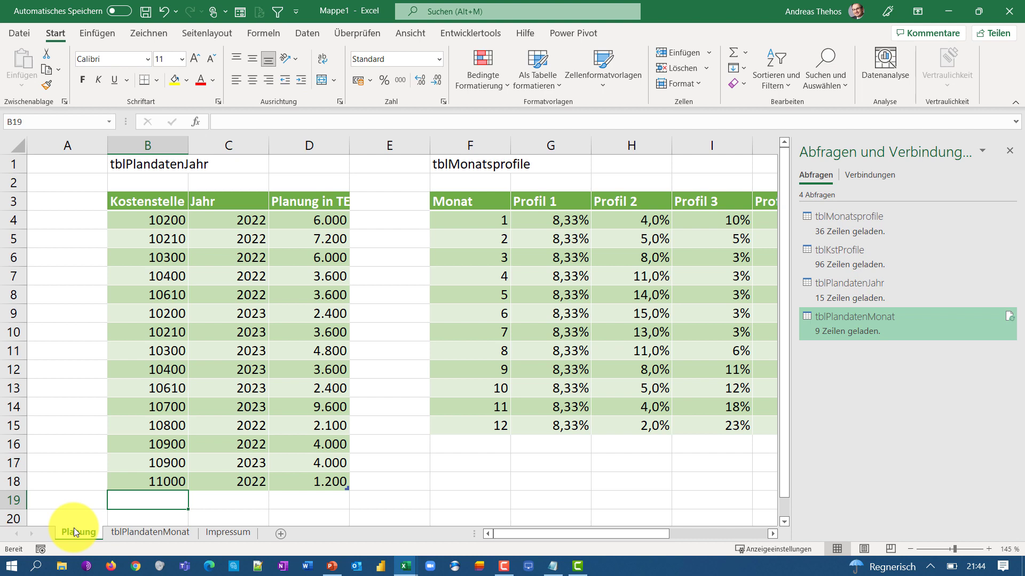